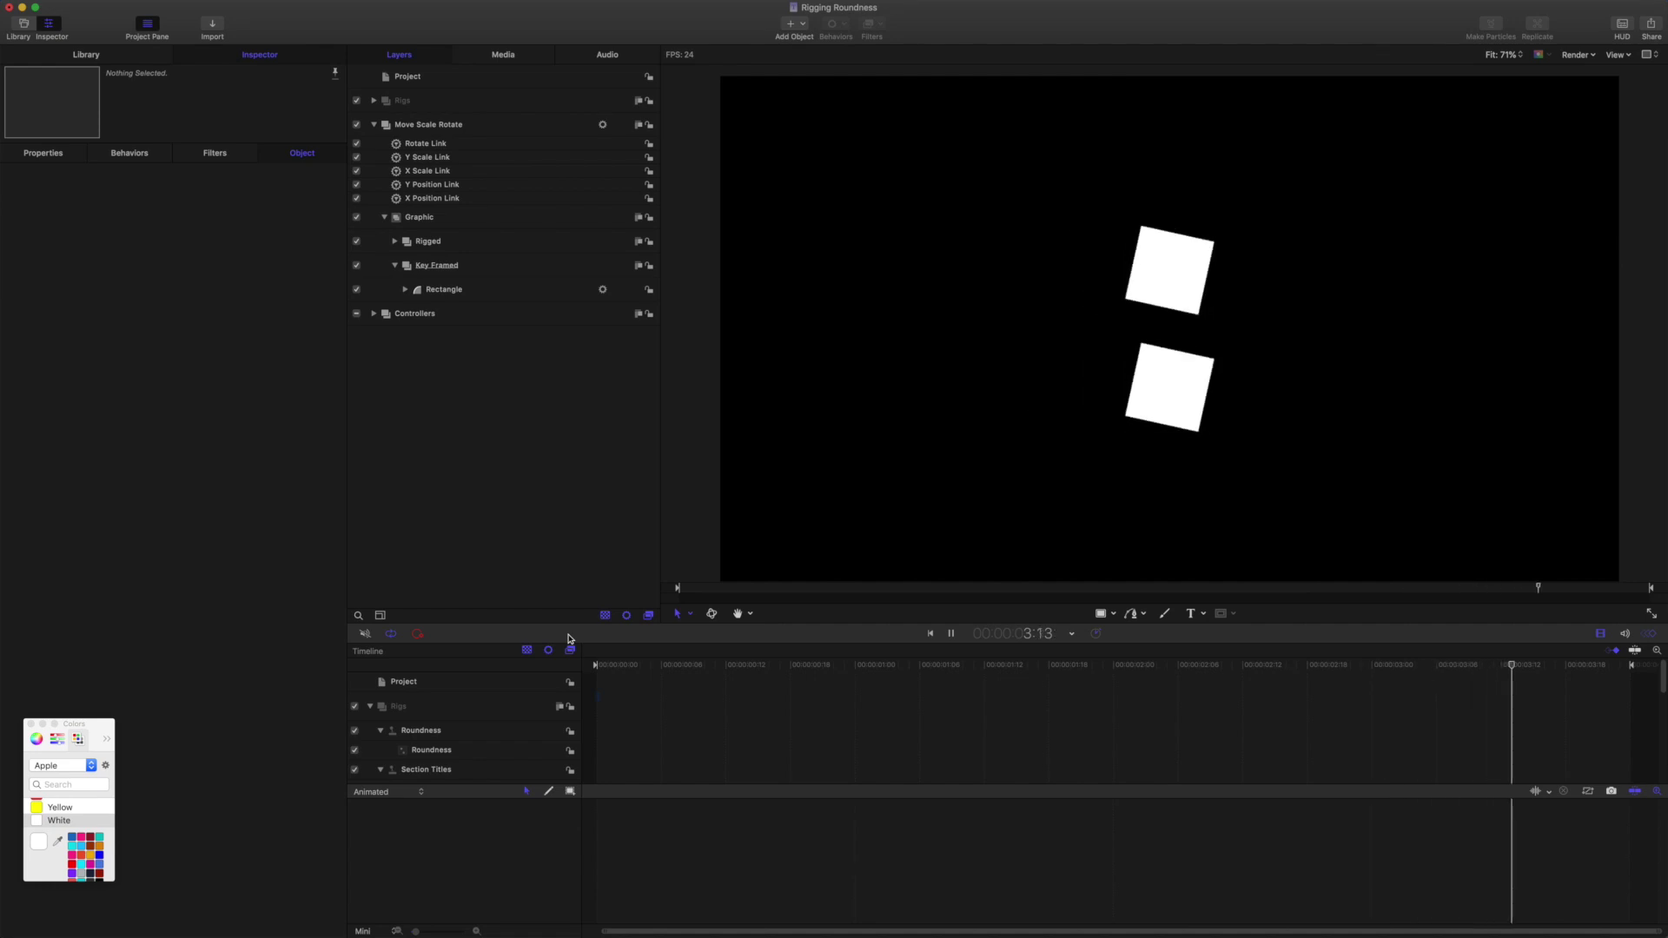
Step: Stop playback of the Rigging Roundness animation
key("space")
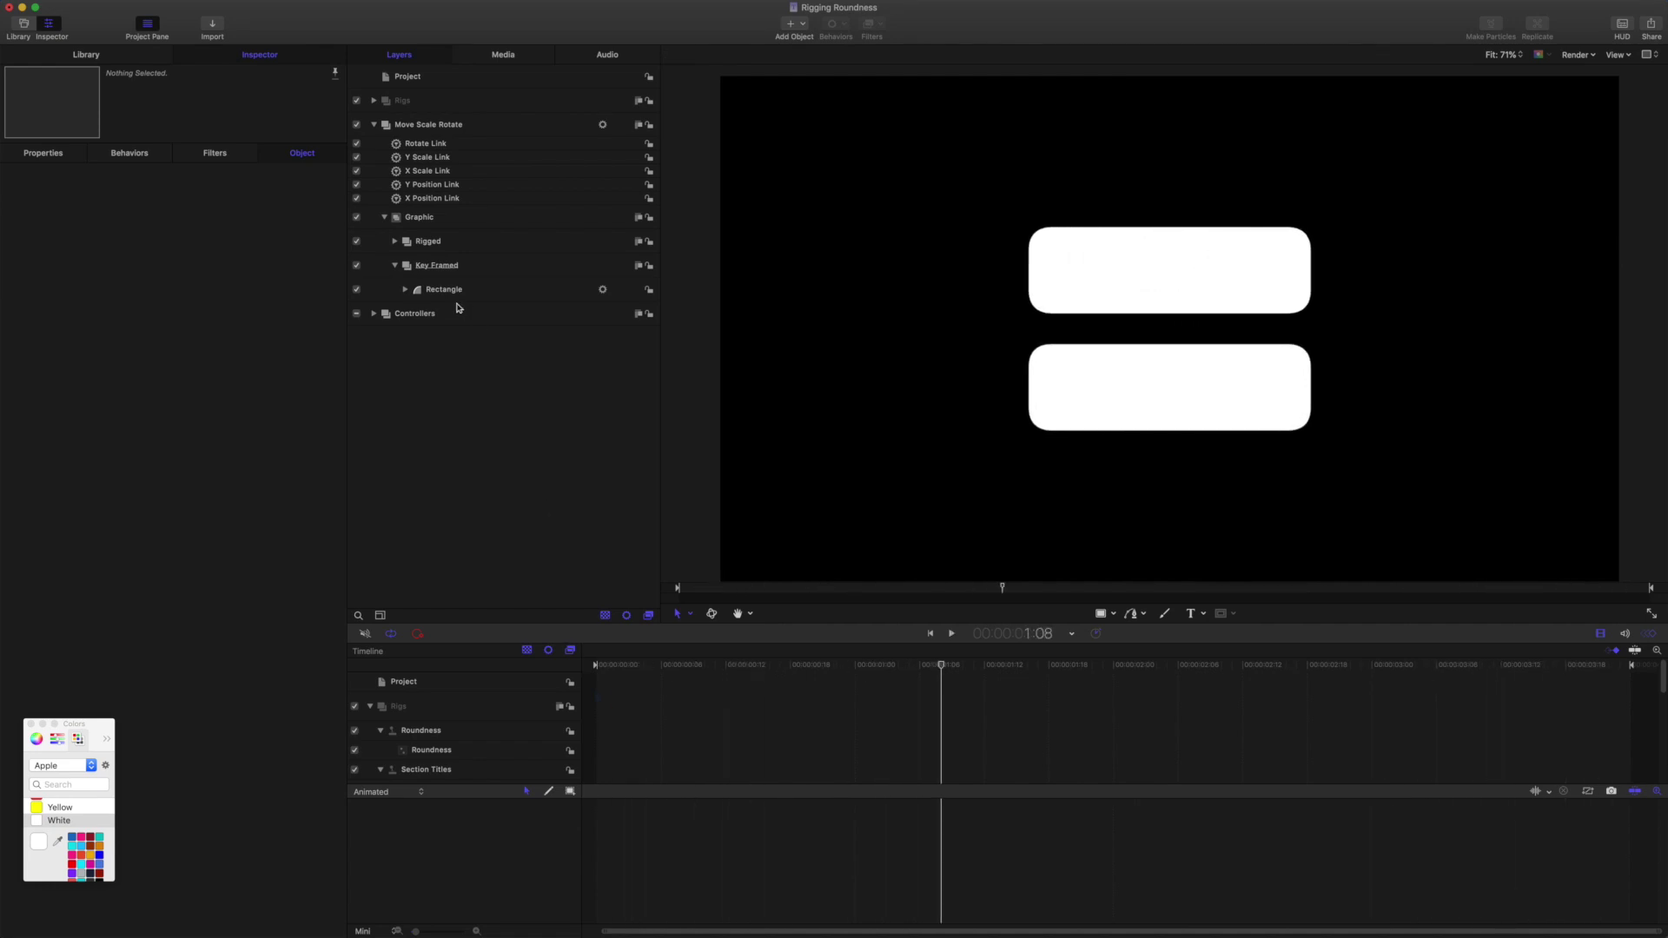
scroll(569, 636, "down", 5)
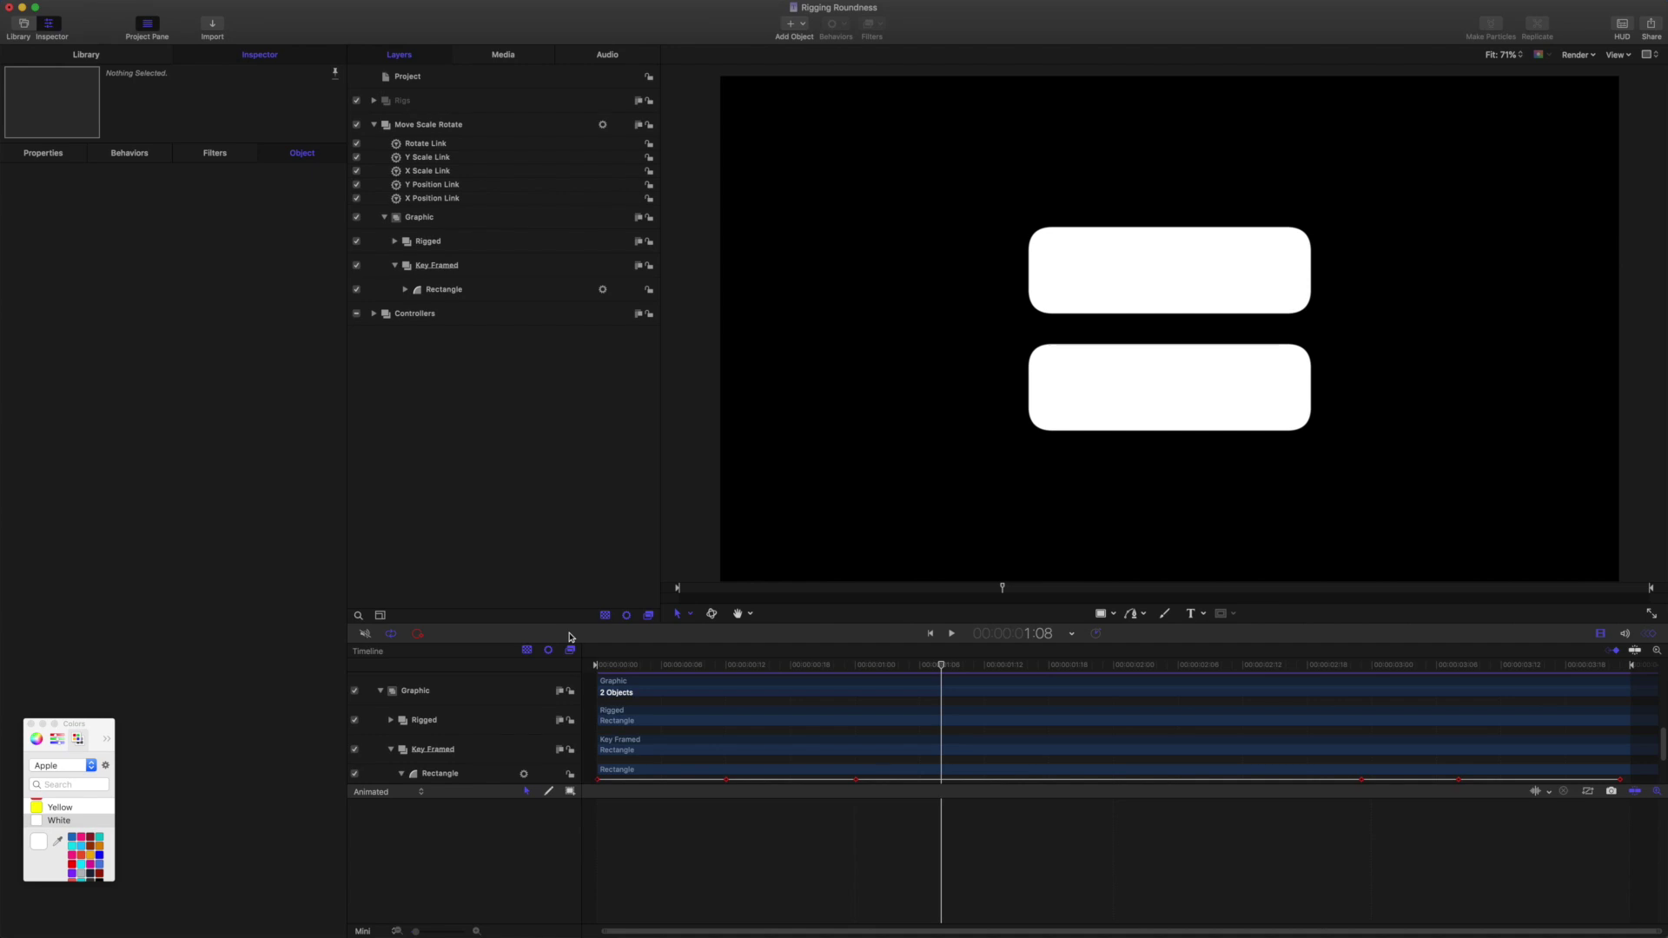
Step: Hide the Rigged group and show the Key Framed Rectangle's geometry and keyframe curves
left_click(356, 240)
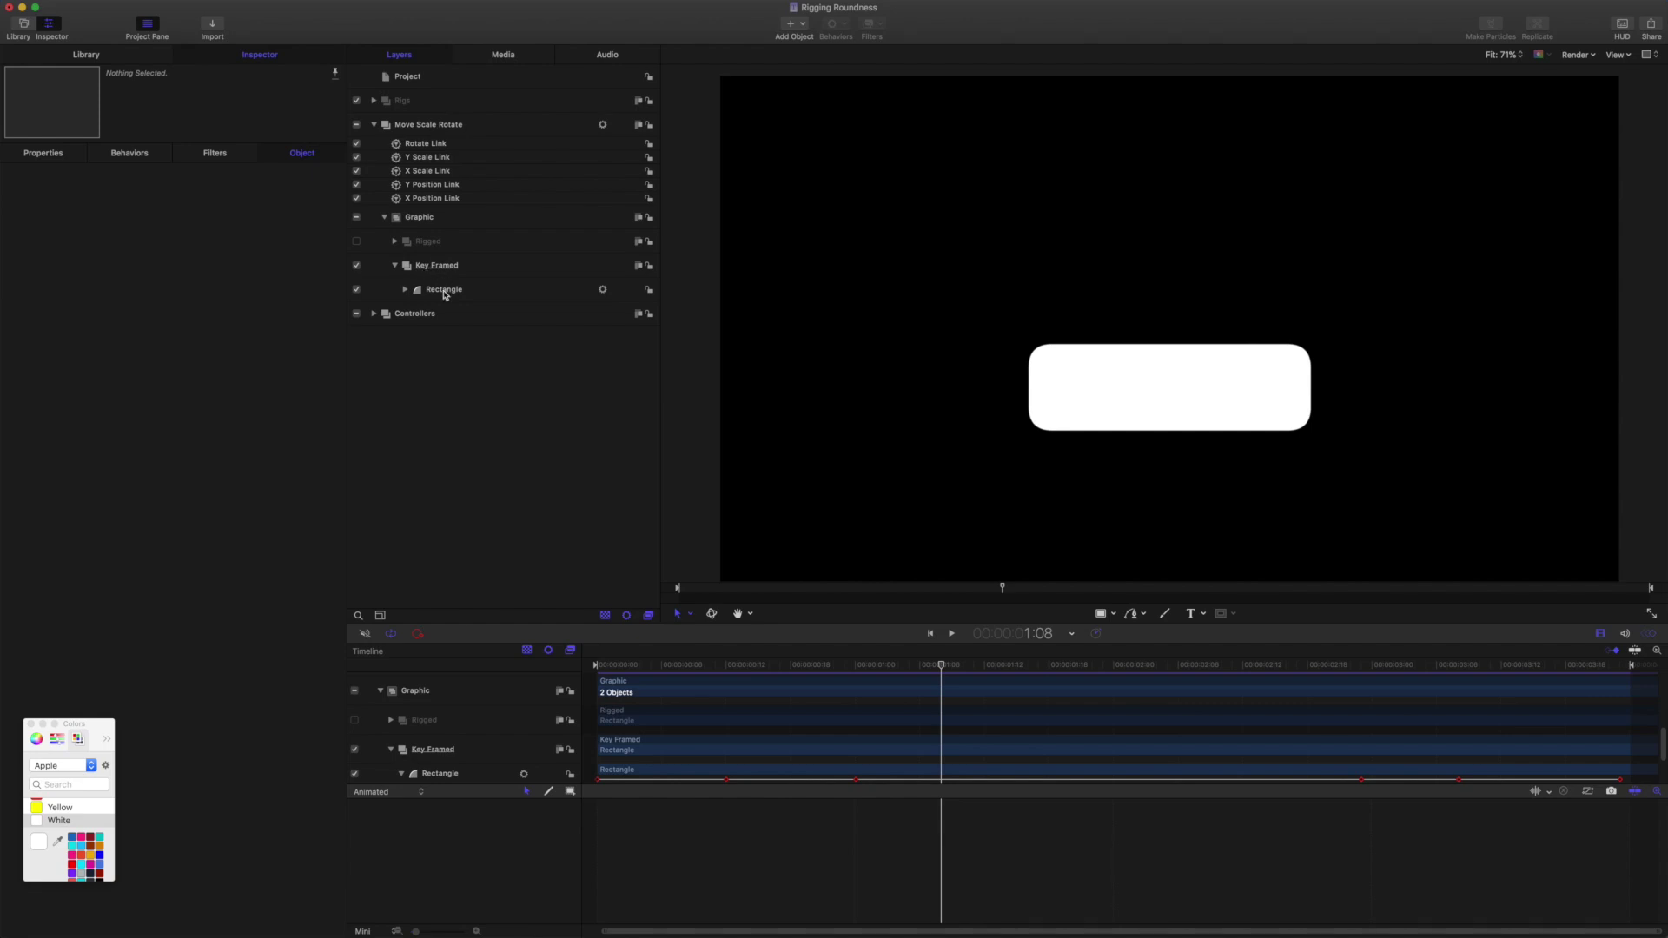
left_click(444, 289)
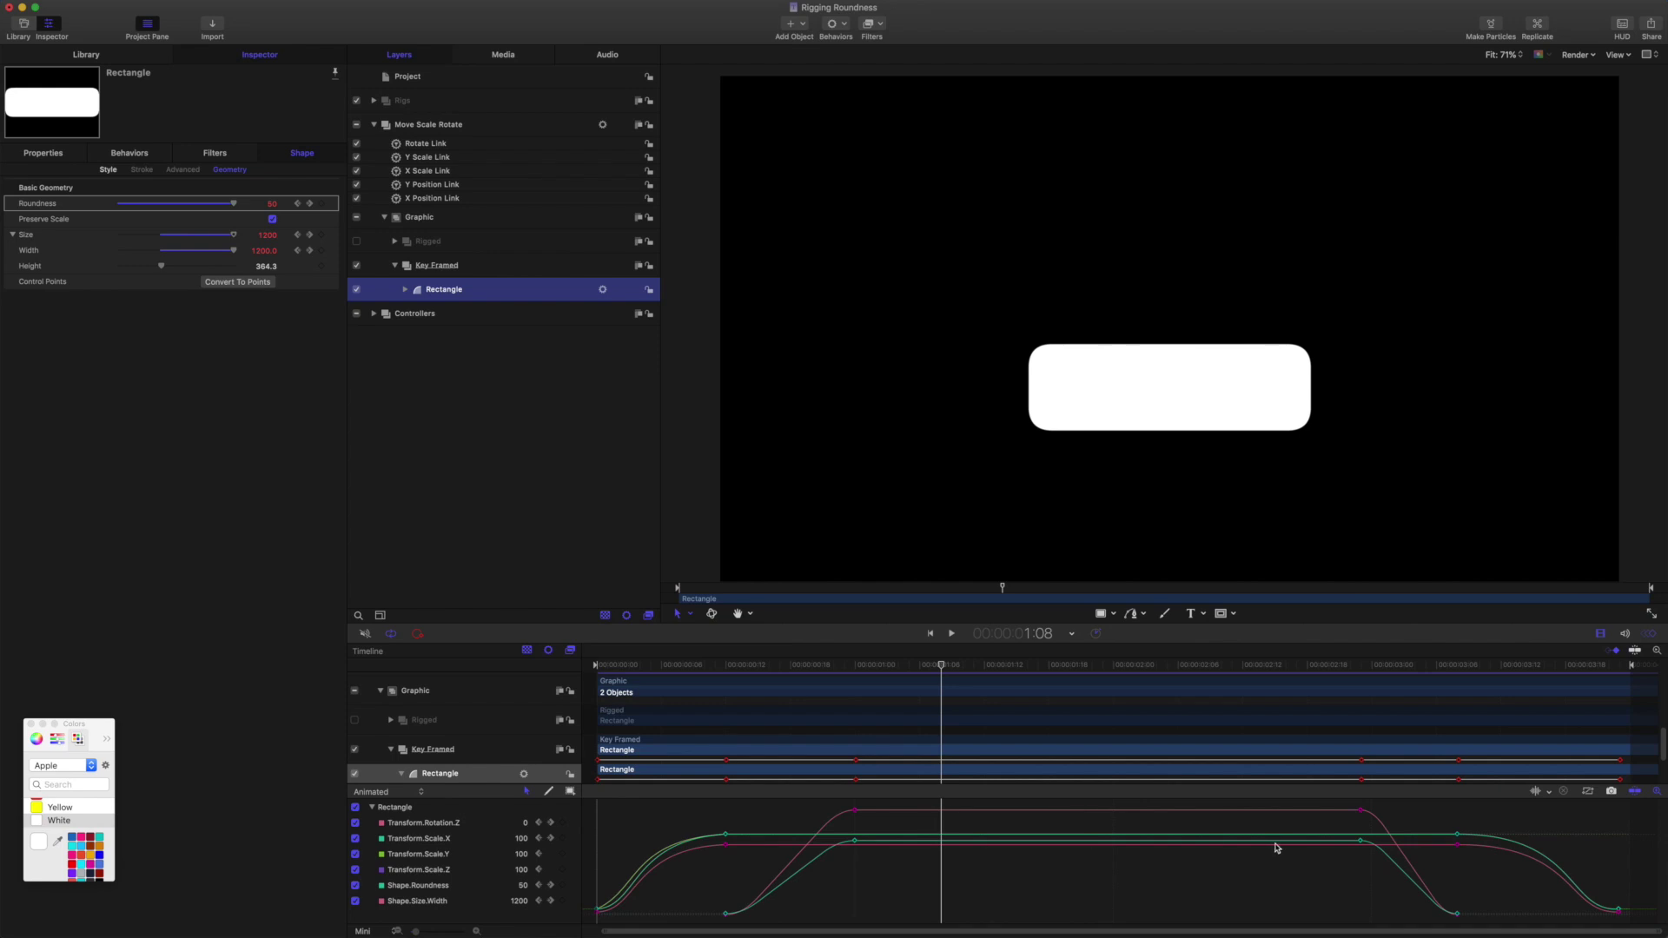
Step: Scrub through the roundness keyframes, then view the project's published Roundness parameters
left_click(941, 667)
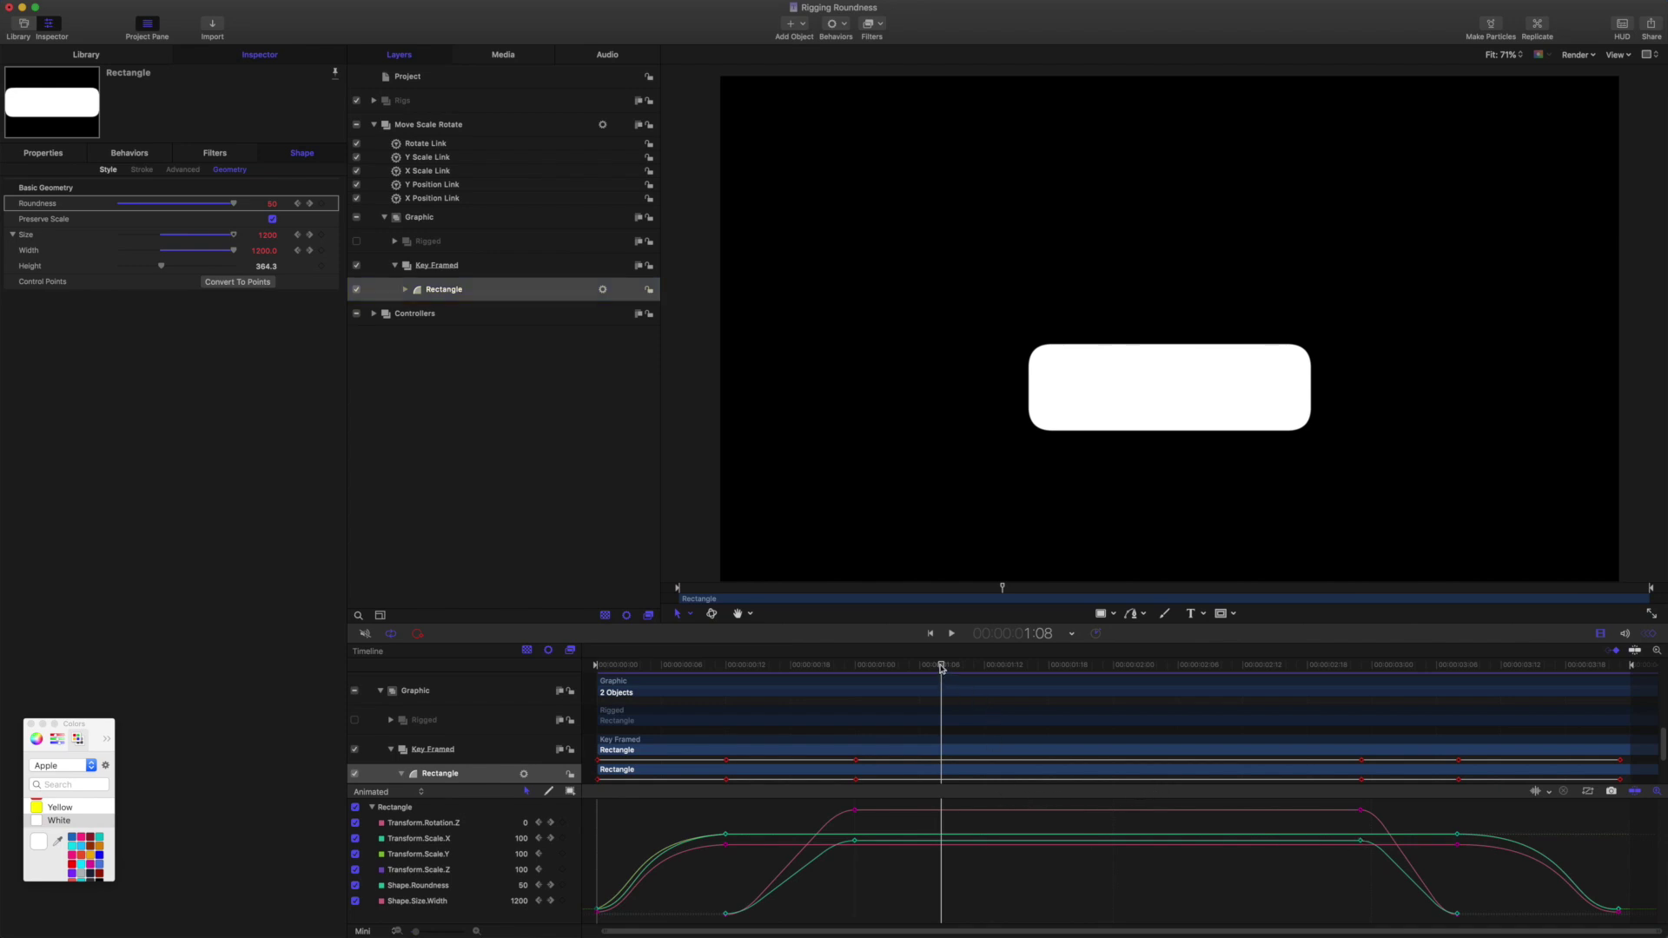
left_click_drag(943, 667, 726, 651)
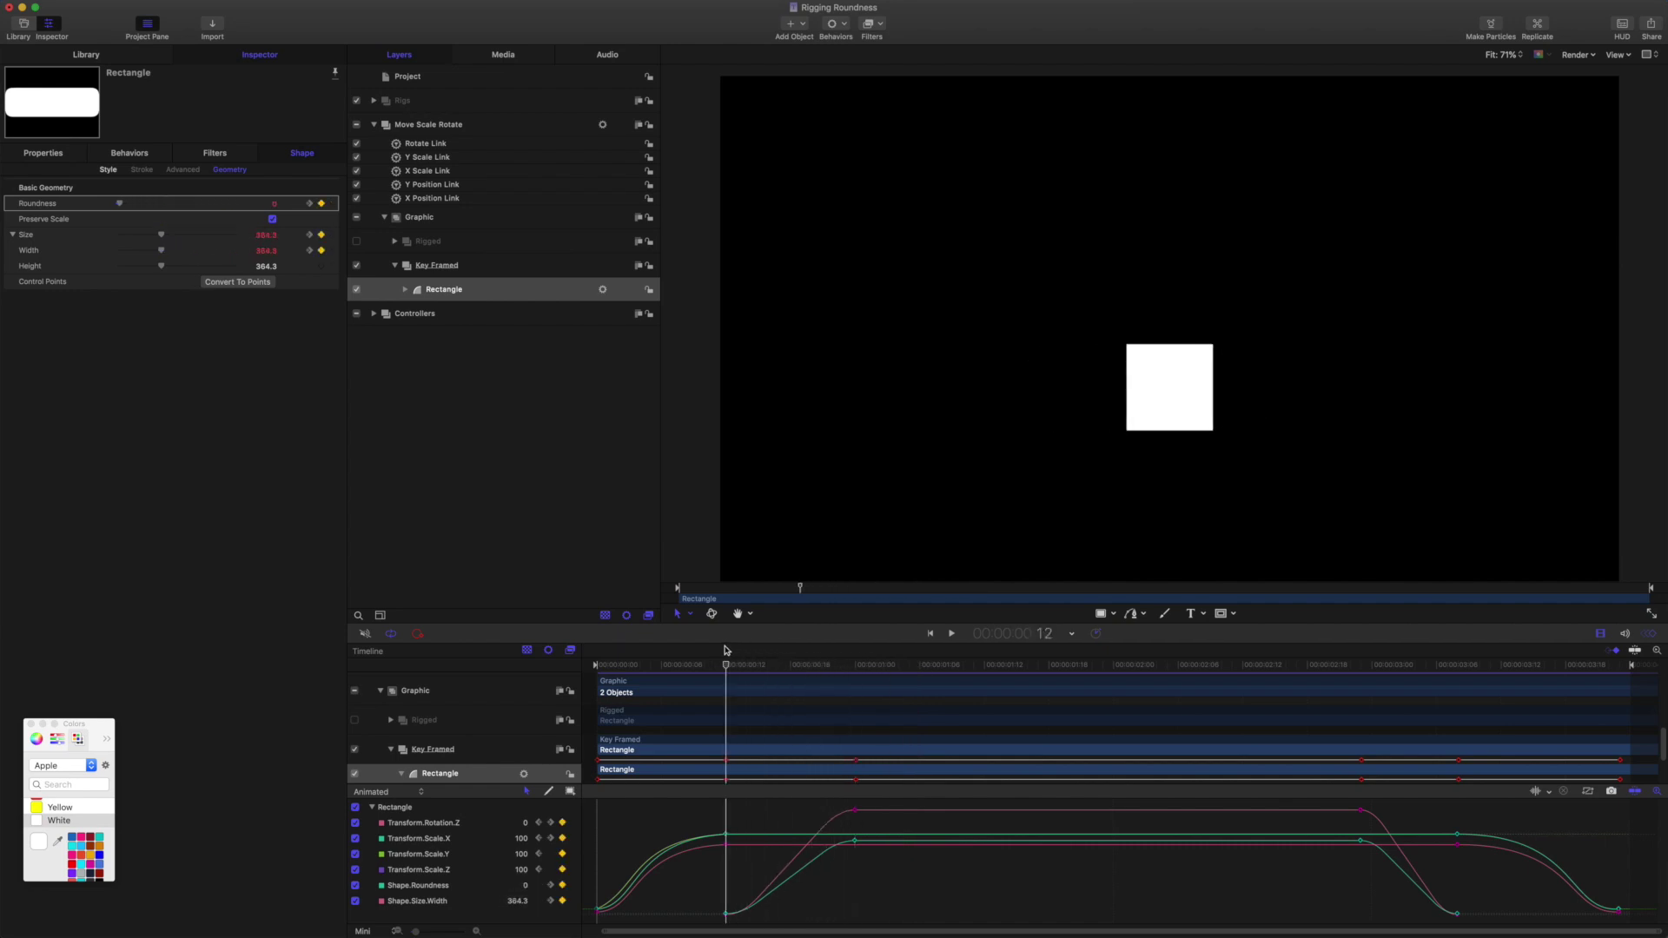
mouse_move(727, 650)
left_mouse_down()
mouse_move(640, 646)
mouse_move(738, 660)
left_mouse_up()
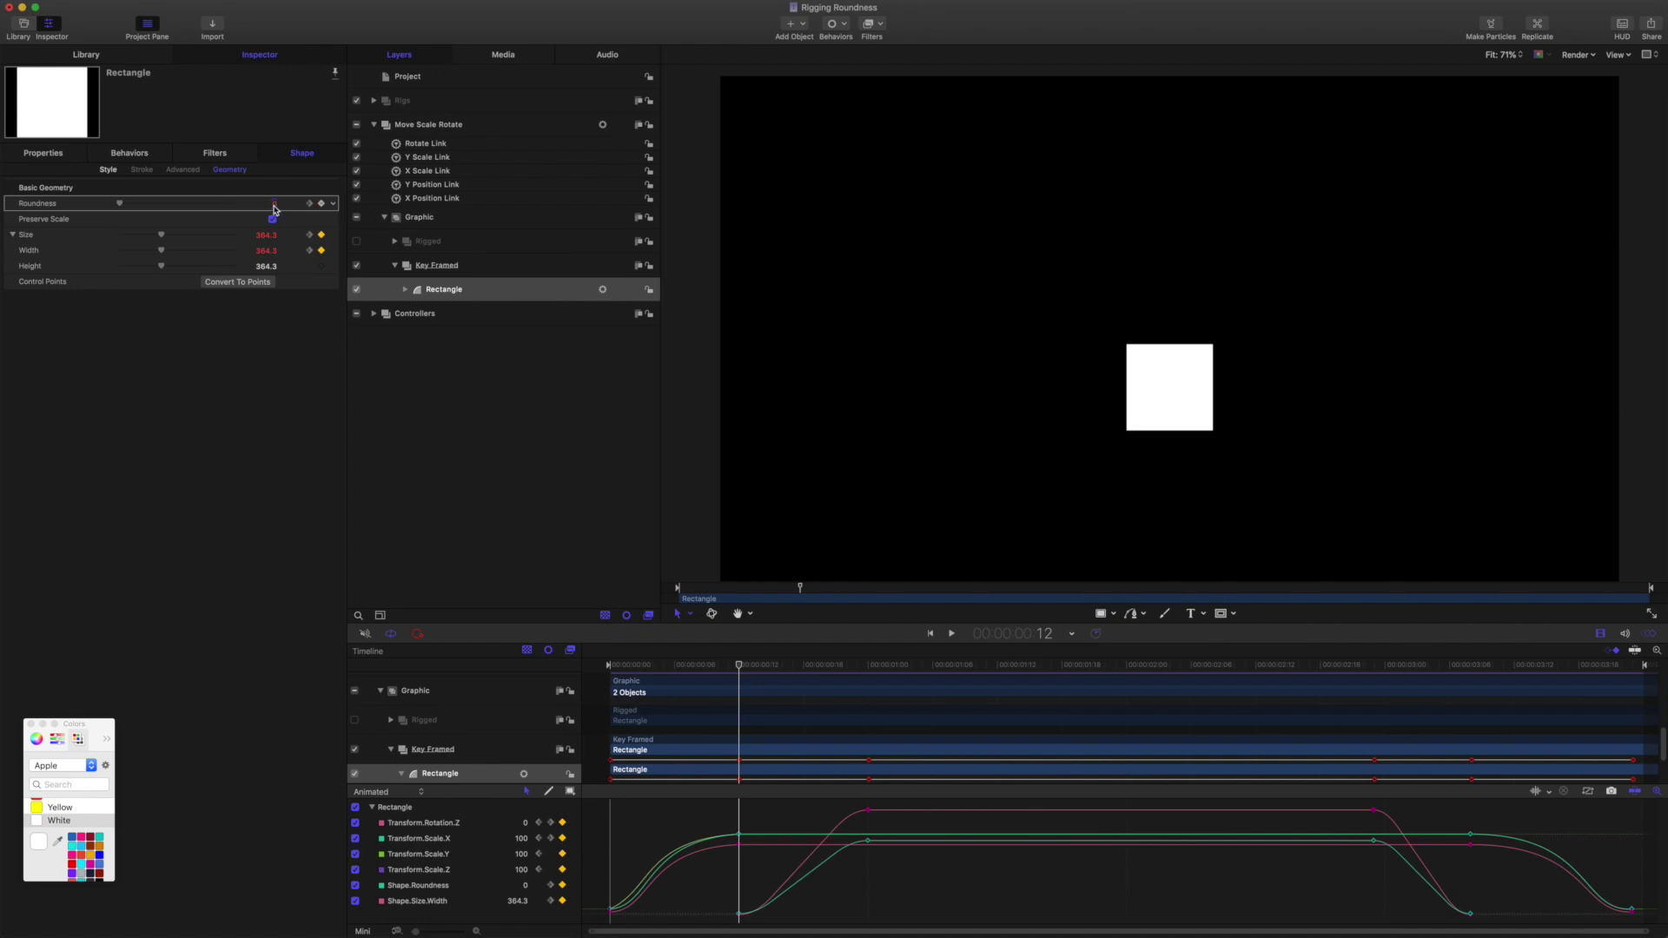
left_click_drag(741, 668, 882, 668)
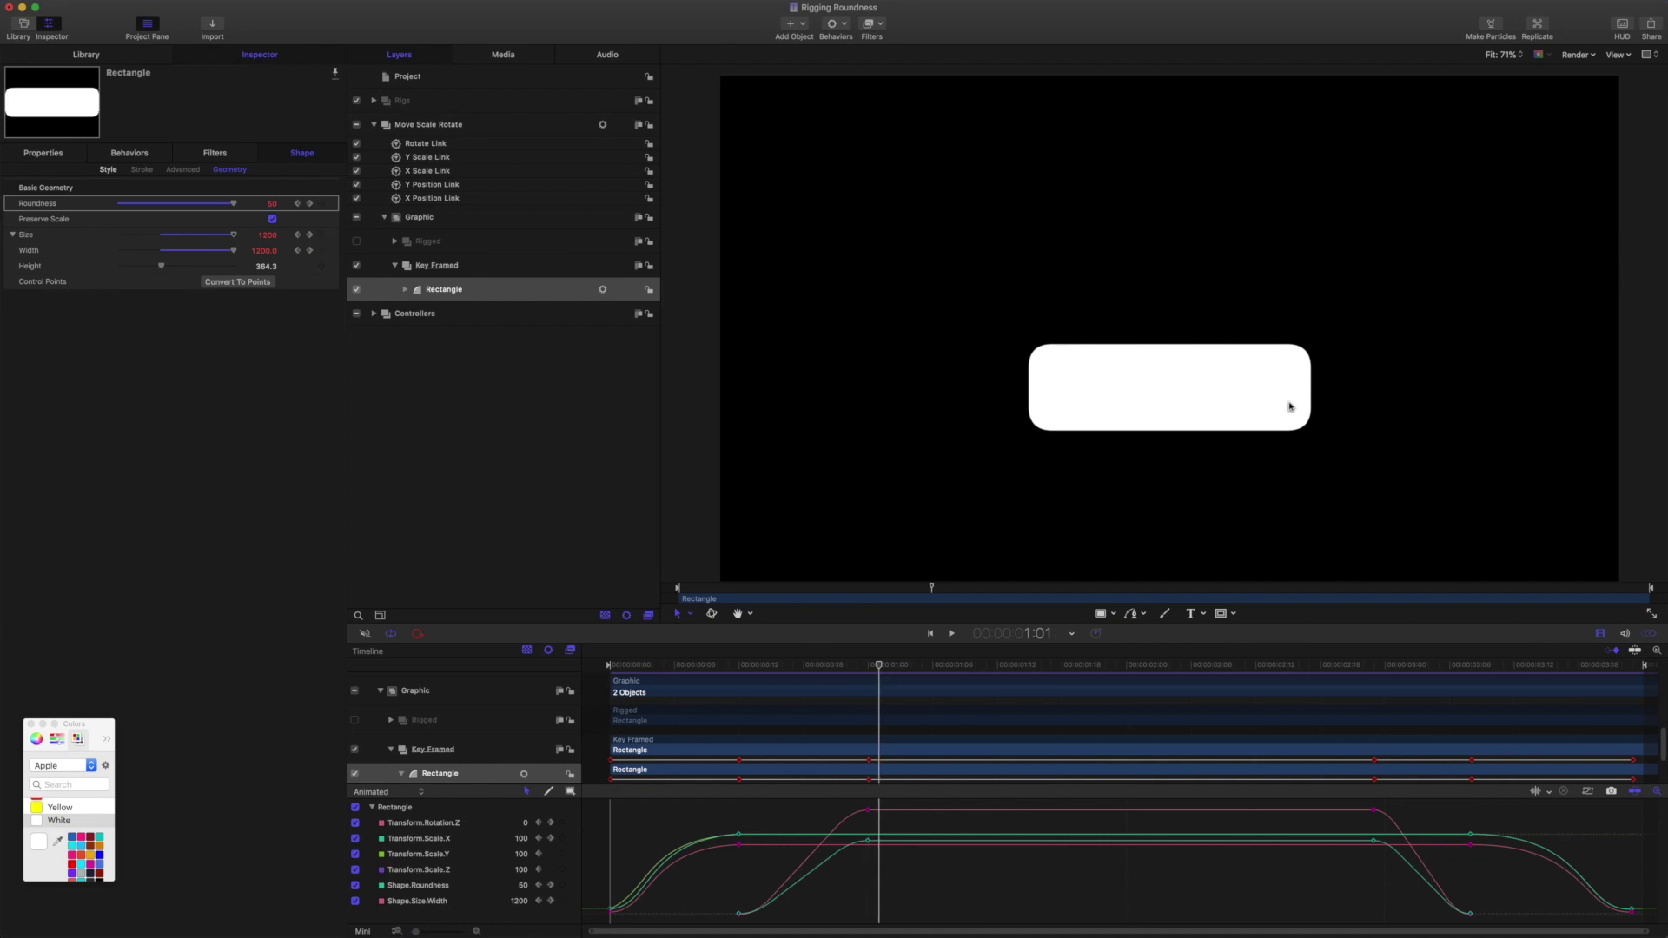
left_click(888, 666)
left_click_drag(953, 680, 1373, 754)
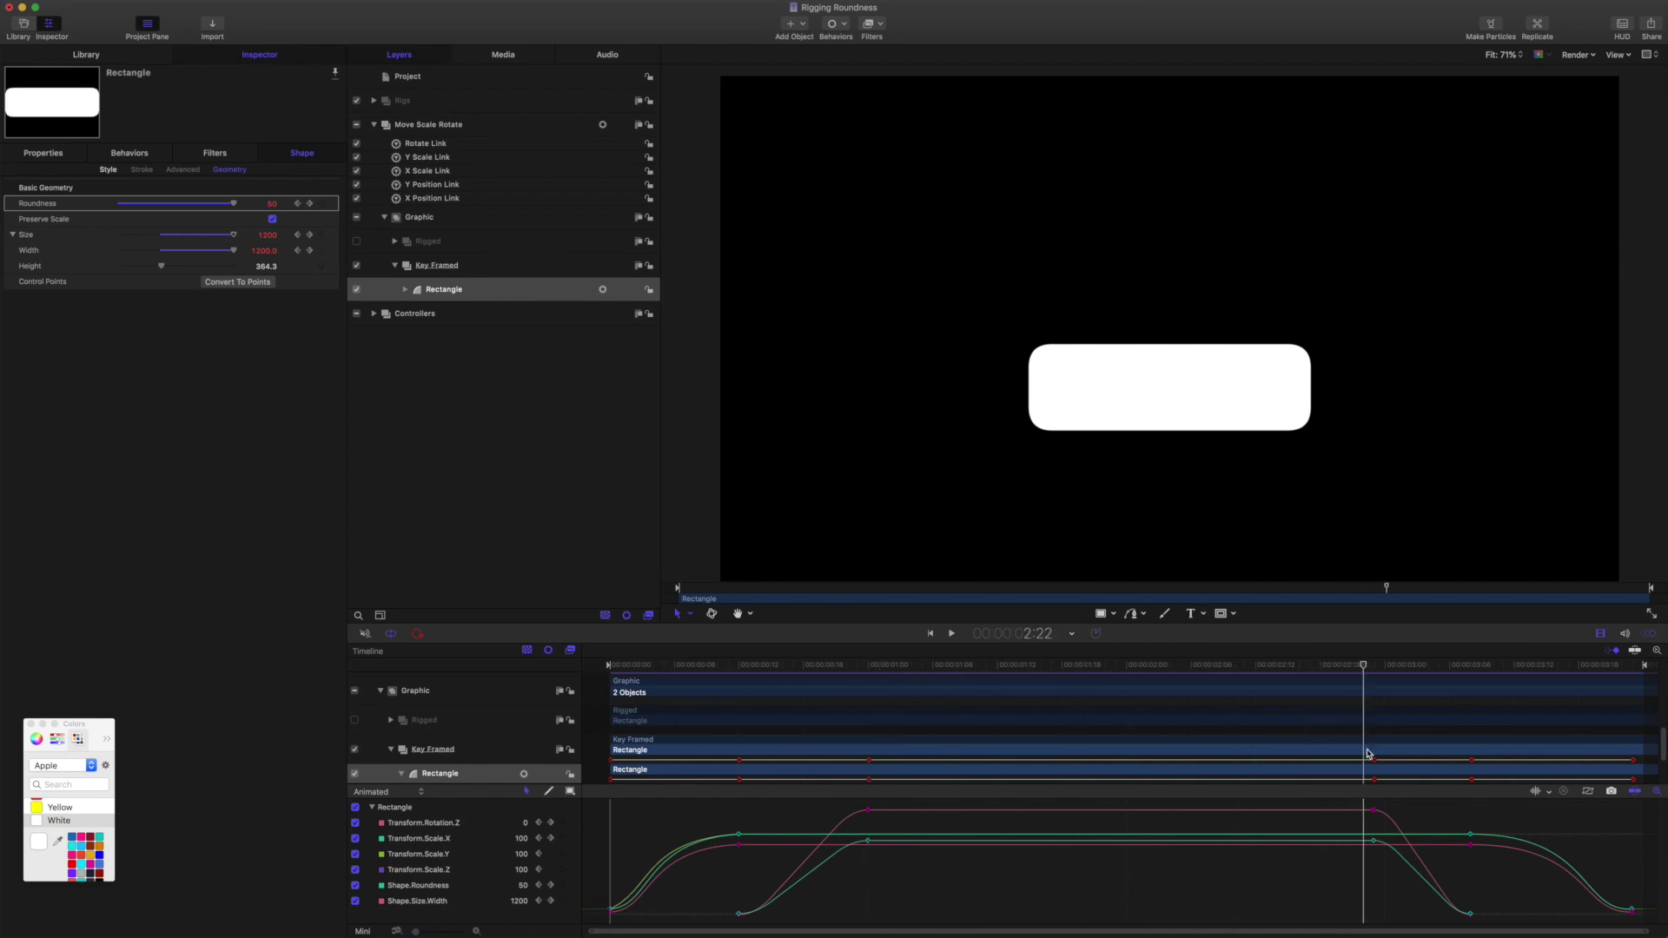
mouse_move(1372, 753)
left_mouse_down()
mouse_move(1471, 769)
mouse_move(1281, 738)
left_mouse_up()
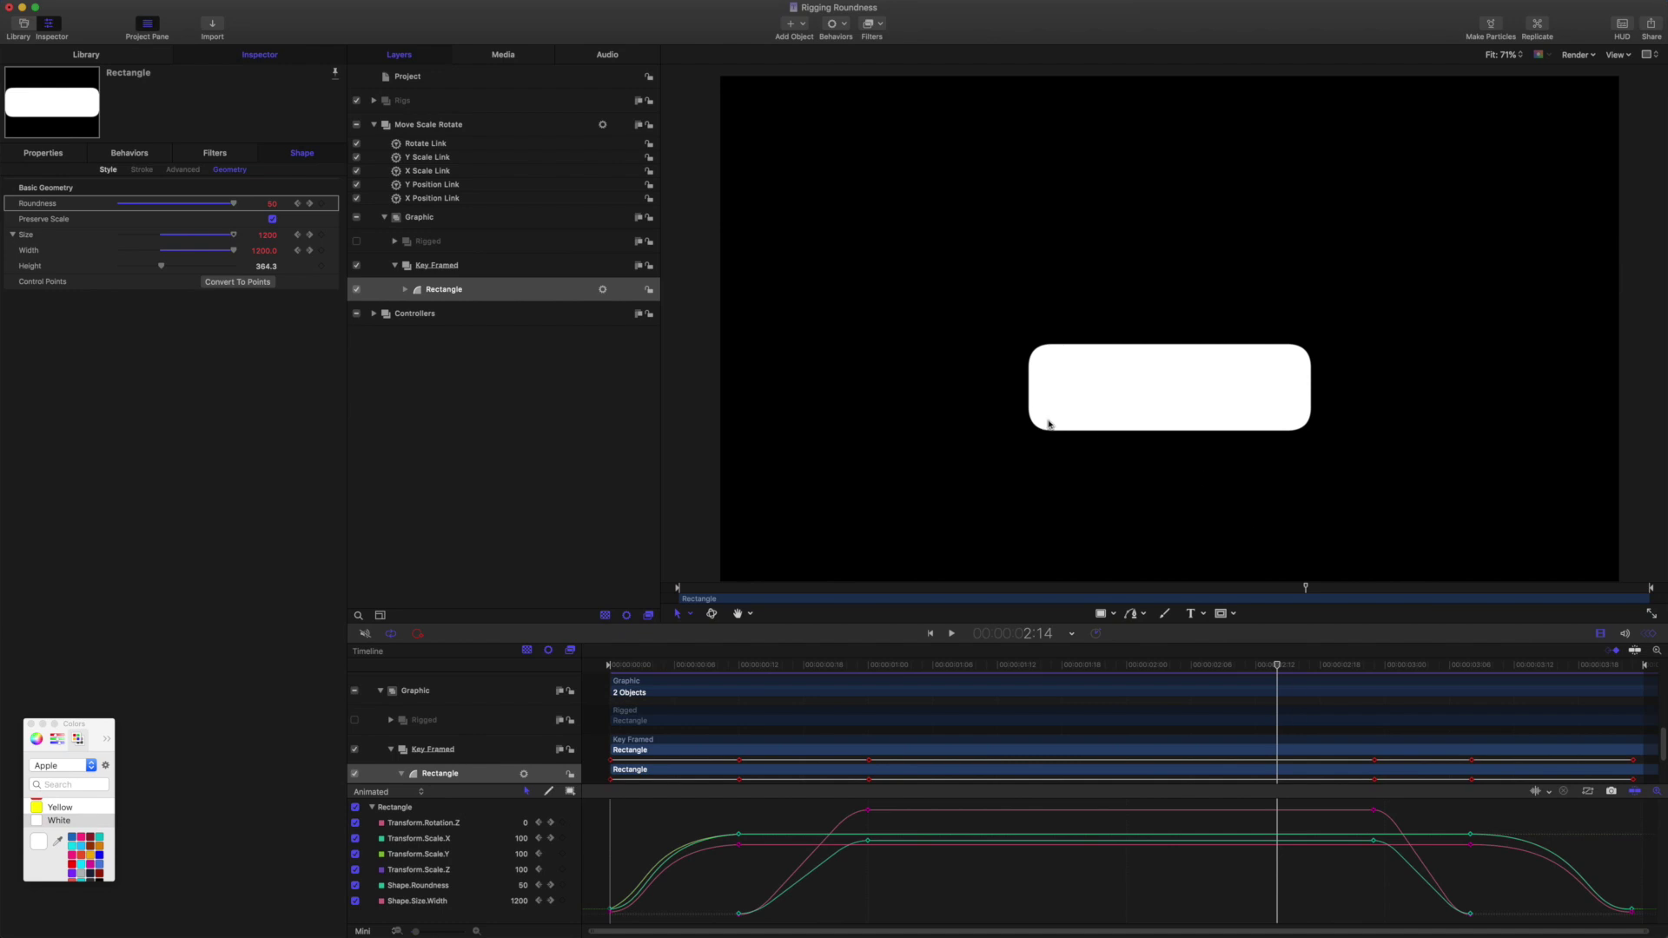
mouse_move(169, 203)
left_click(413, 77)
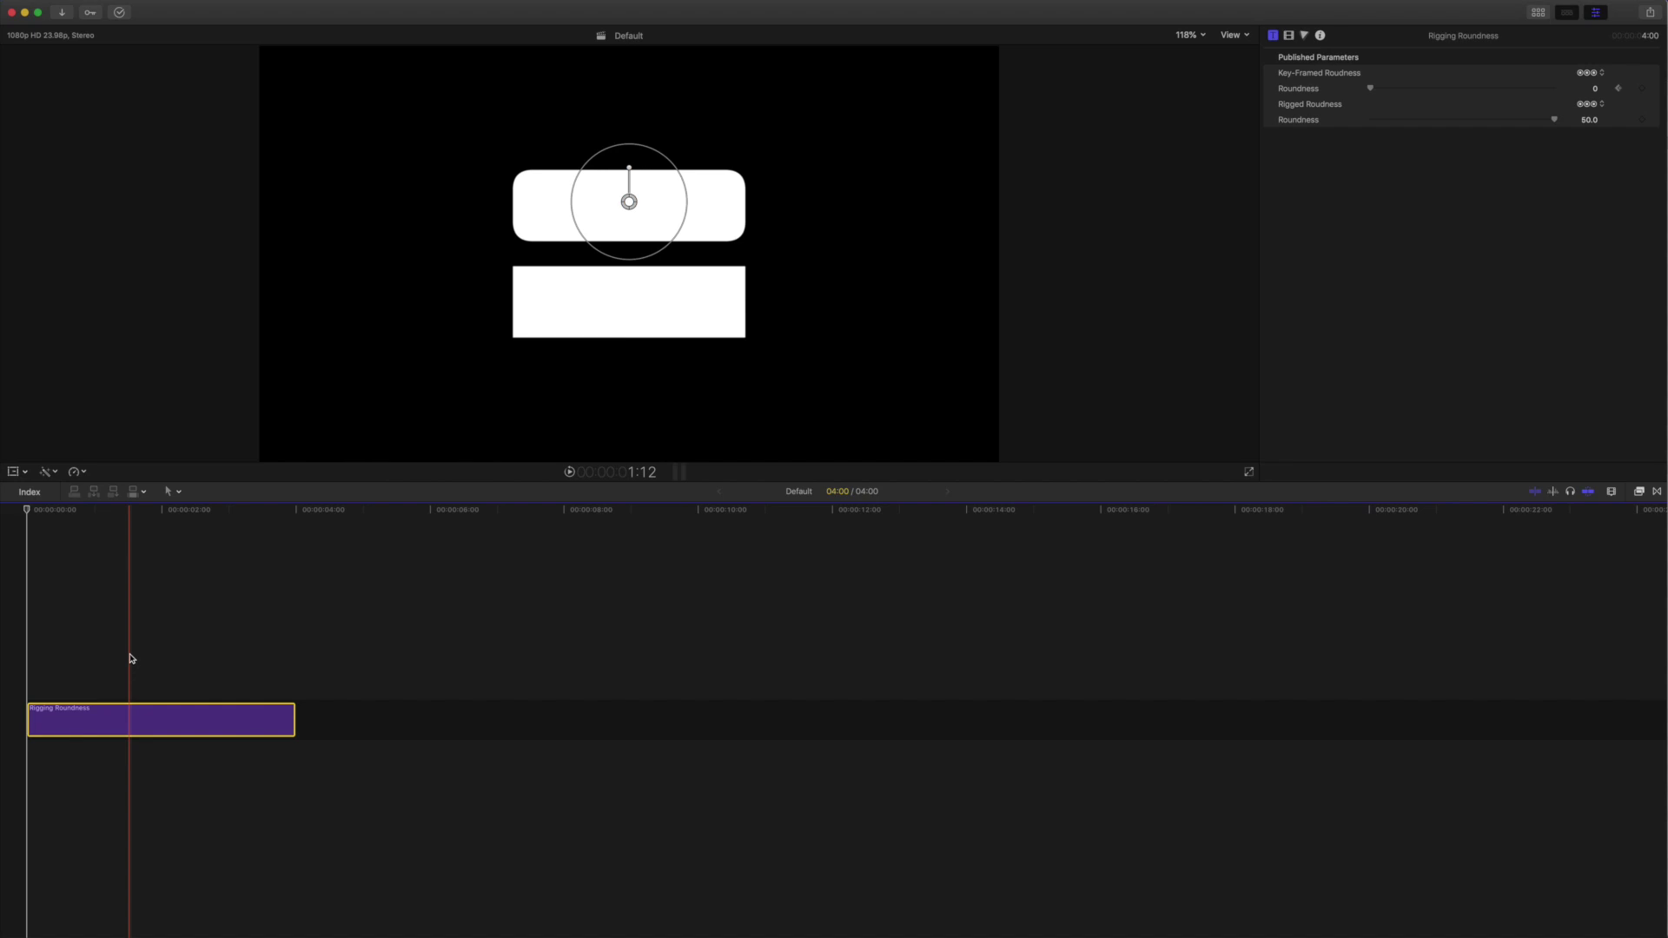
Step: Scrub the Rigging Roundness title's intro animation and select the Key-Framed Roundness field
key("Home")
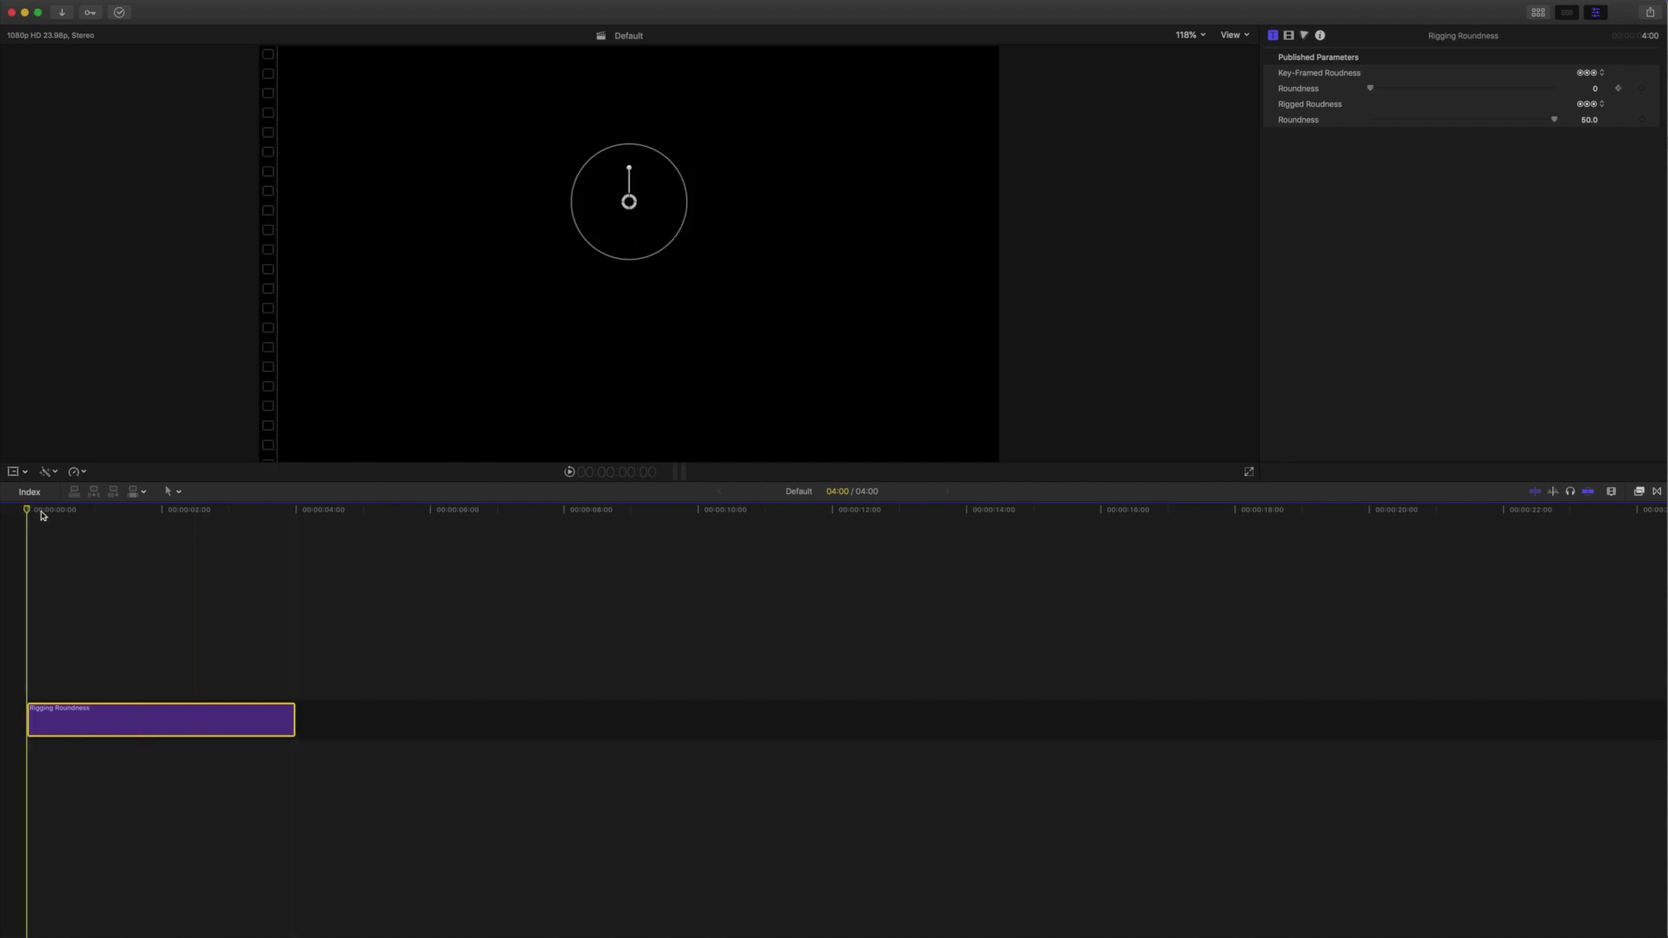
left_click_drag(41, 513, 119, 509)
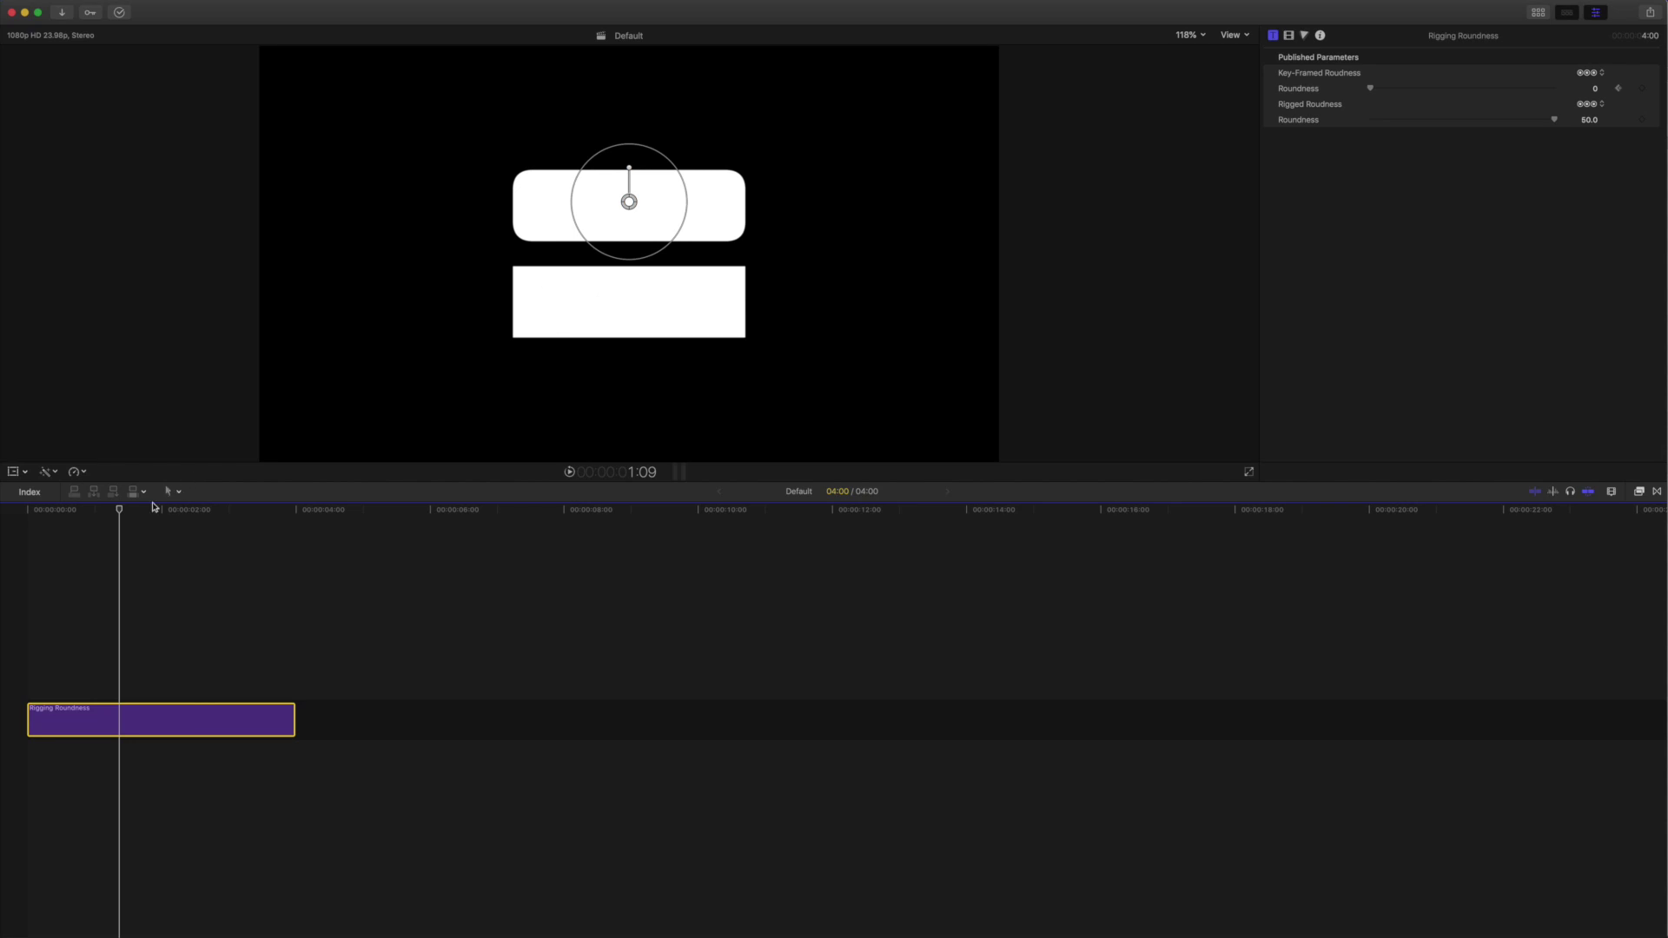
mouse_move(120, 511)
left_mouse_down()
mouse_move(27, 509)
mouse_move(117, 510)
left_mouse_up()
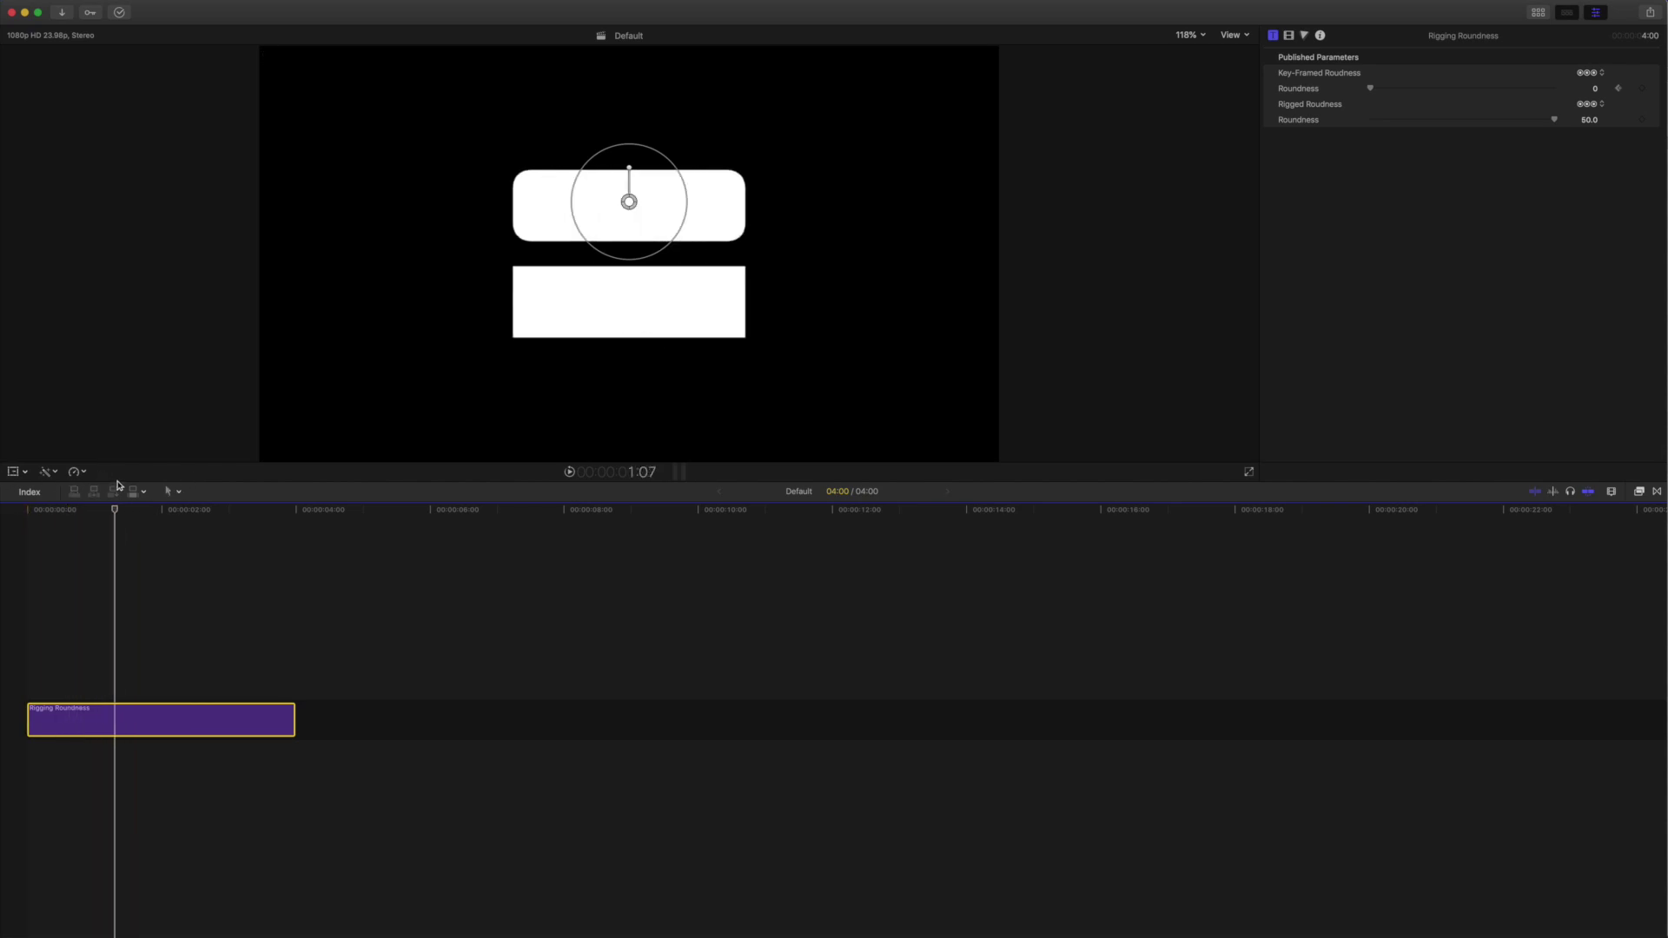
mouse_move(1525, 87)
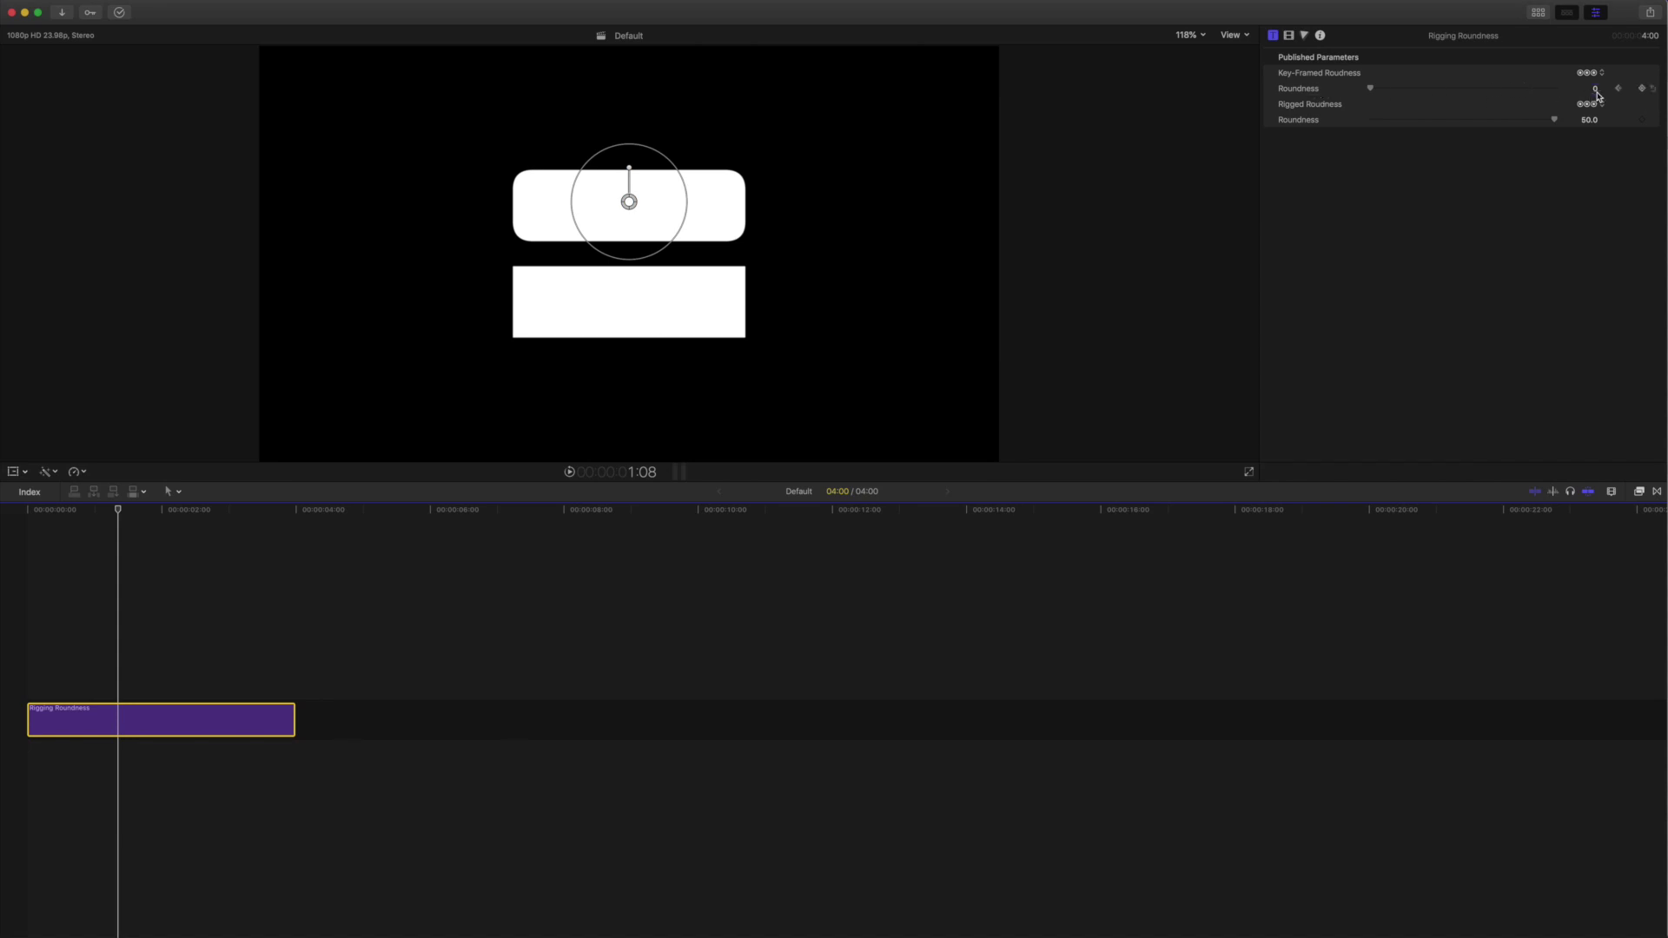
mouse_move(109, 519)
left_mouse_down()
mouse_move(254, 518)
mouse_move(167, 508)
left_mouse_up()
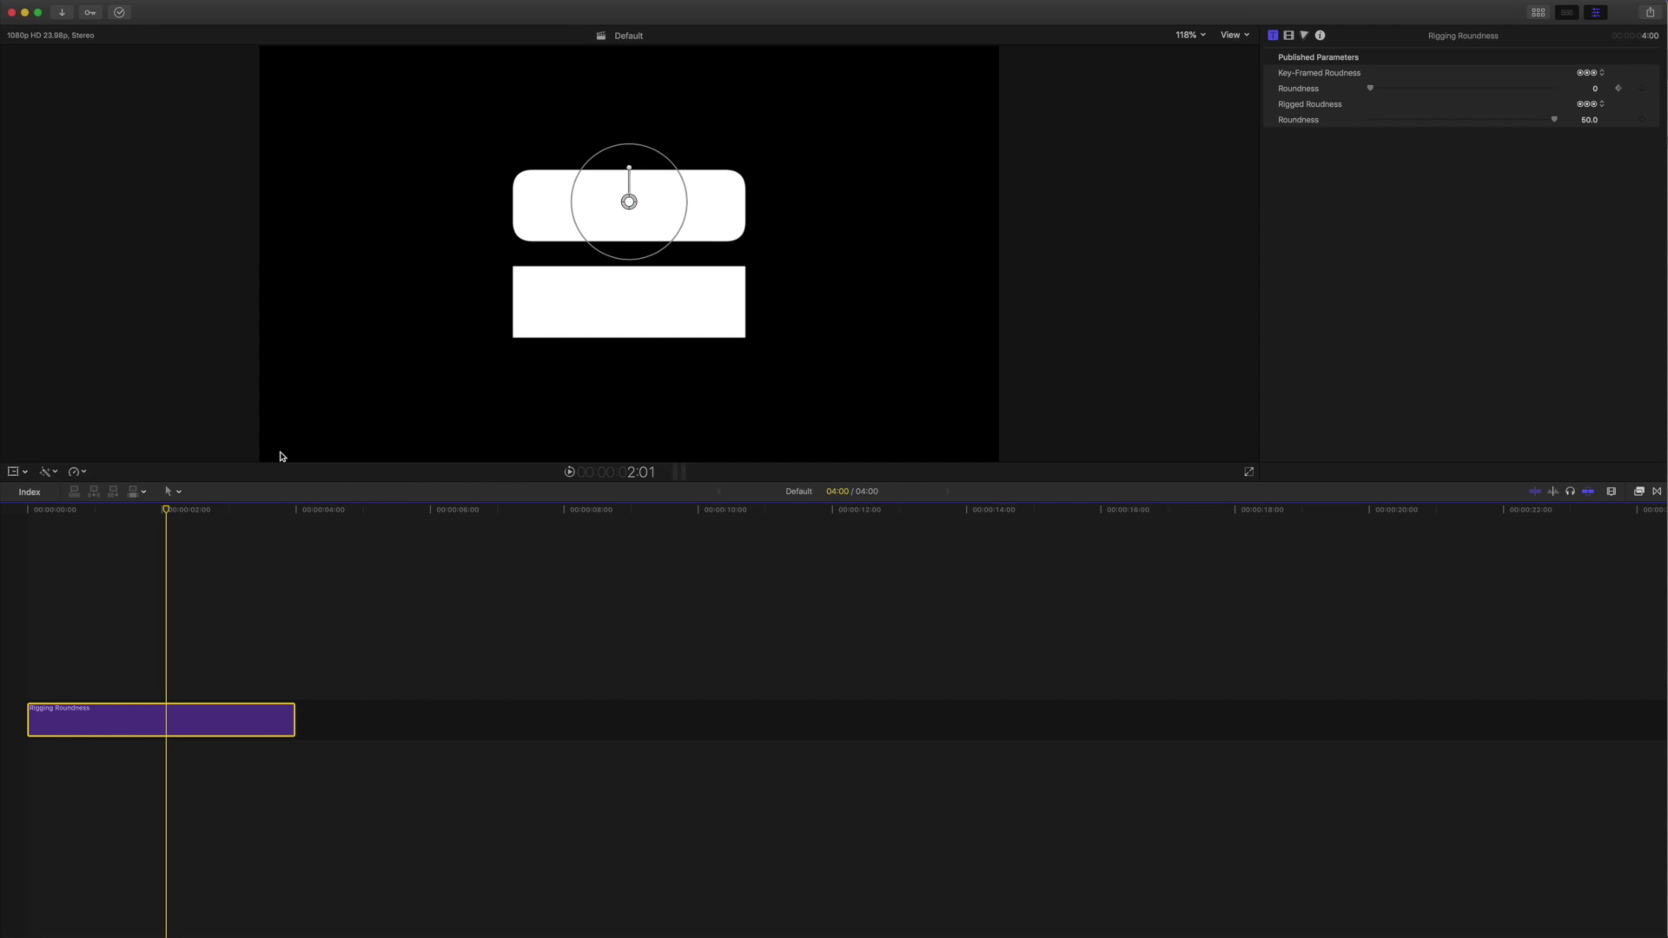
mouse_move(1434, 87)
left_click(1593, 90)
type("5")
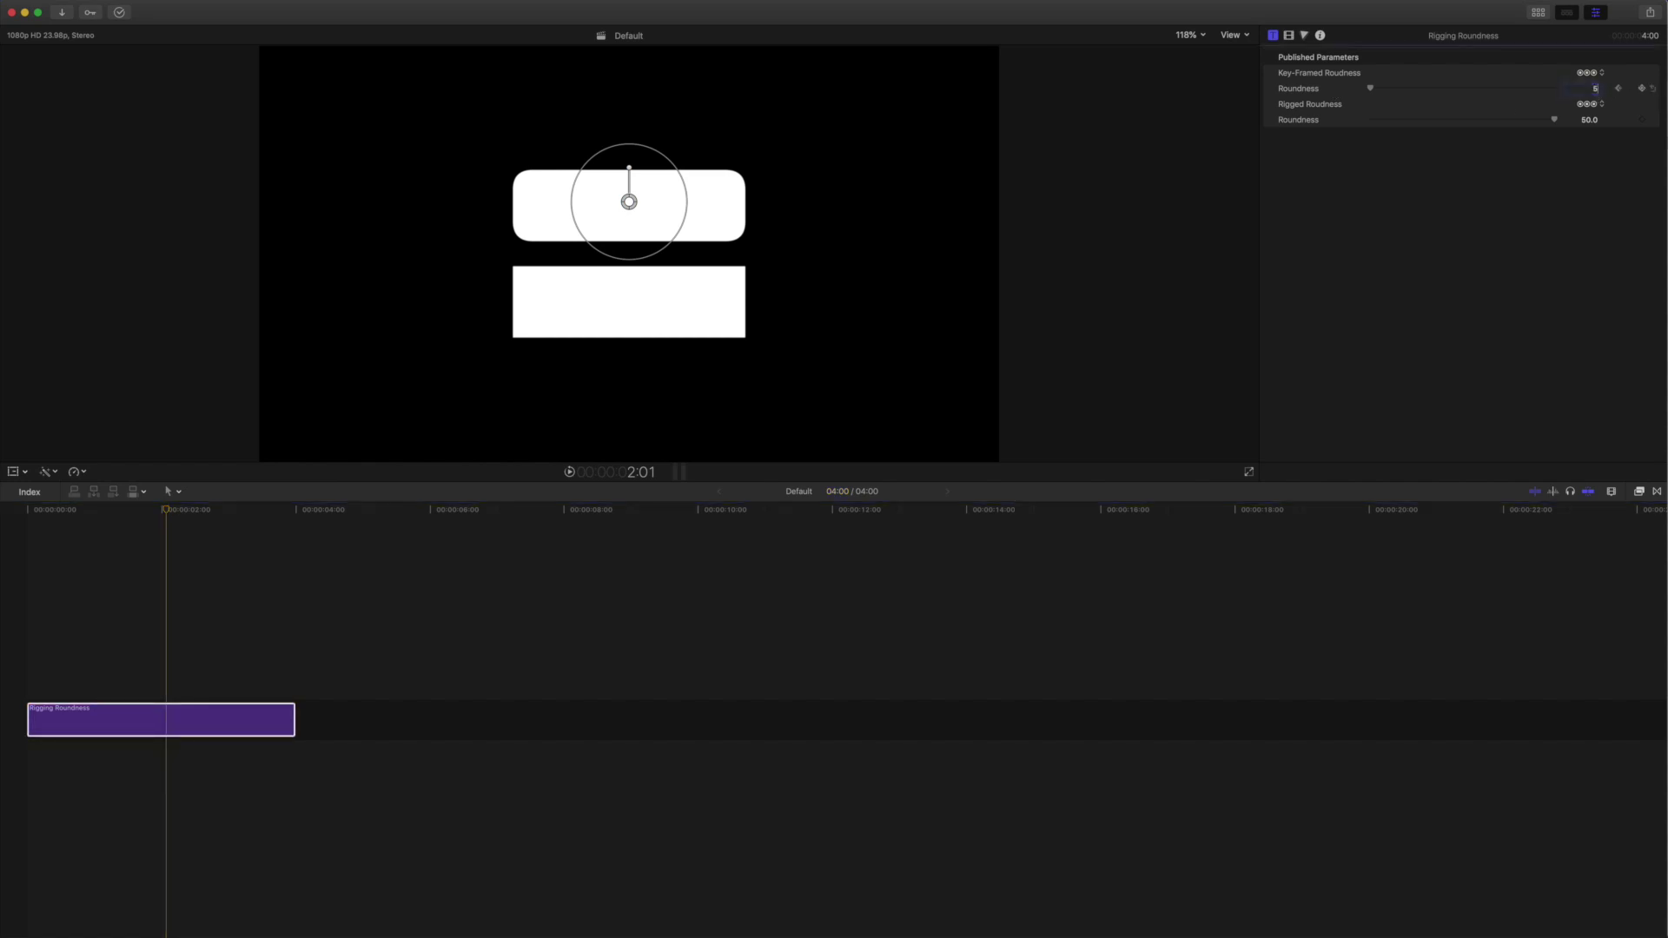
Step: Set Key-Framed Roundness to 50, play the title, and lower Rigged Roundness to about 30
key("Return")
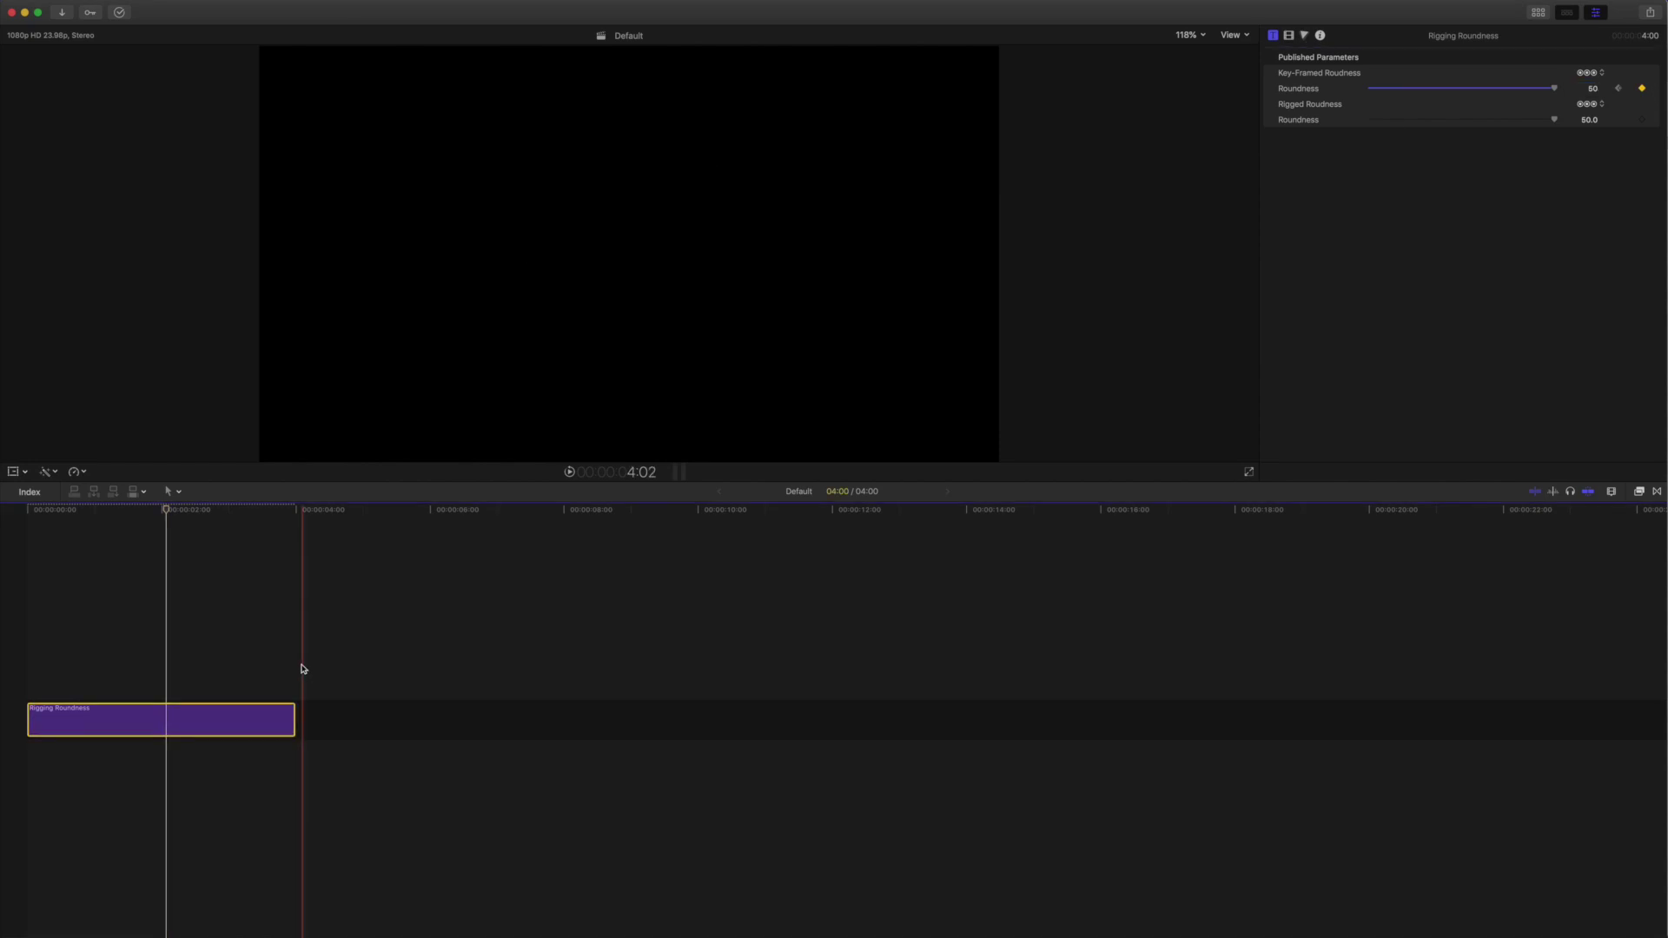
left_click_drag(166, 508, 3, 493)
key("space")
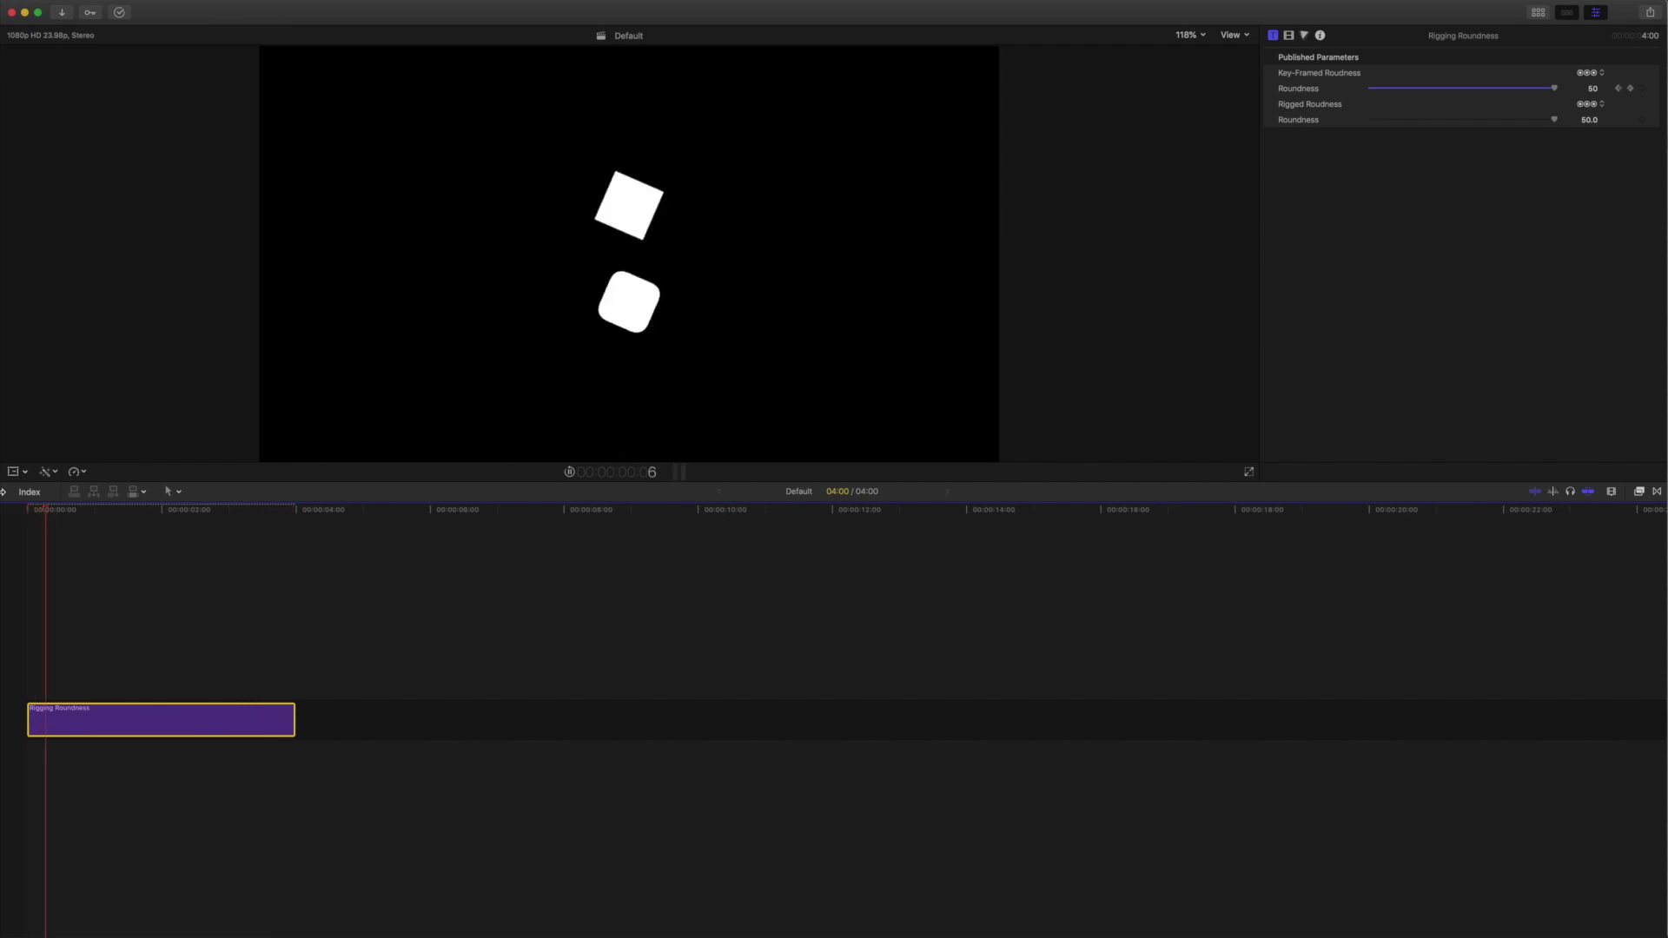
key("space")
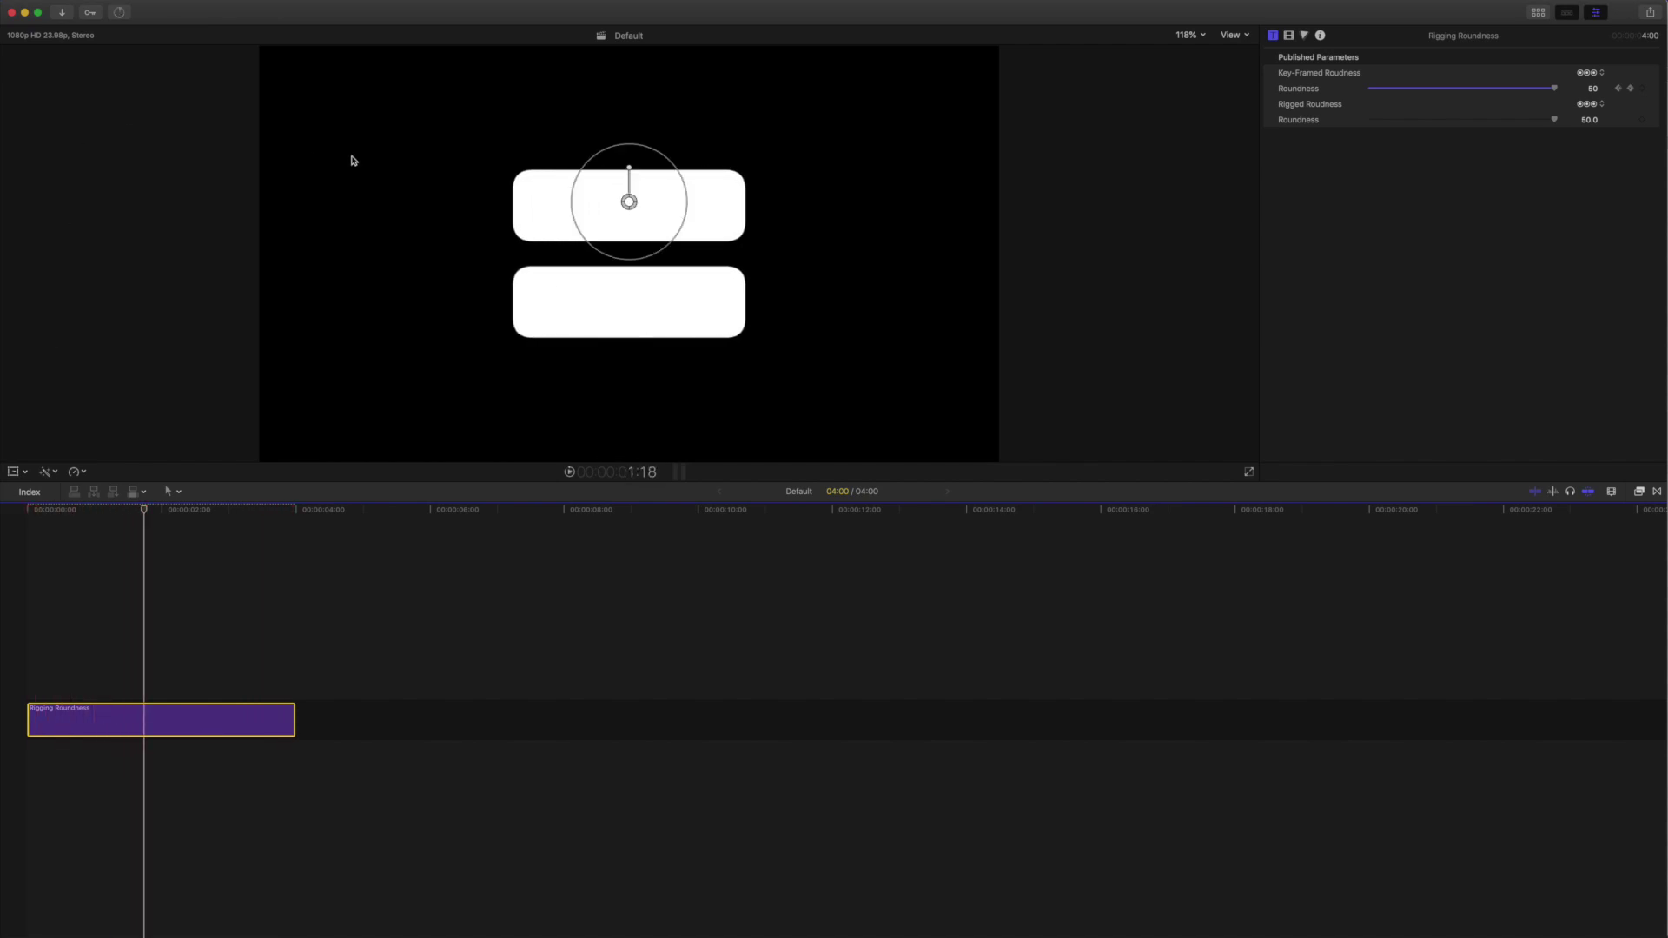
mouse_move(1323, 120)
mouse_move(1553, 120)
left_mouse_down()
mouse_move(1333, 120)
mouse_move(1463, 122)
left_mouse_up()
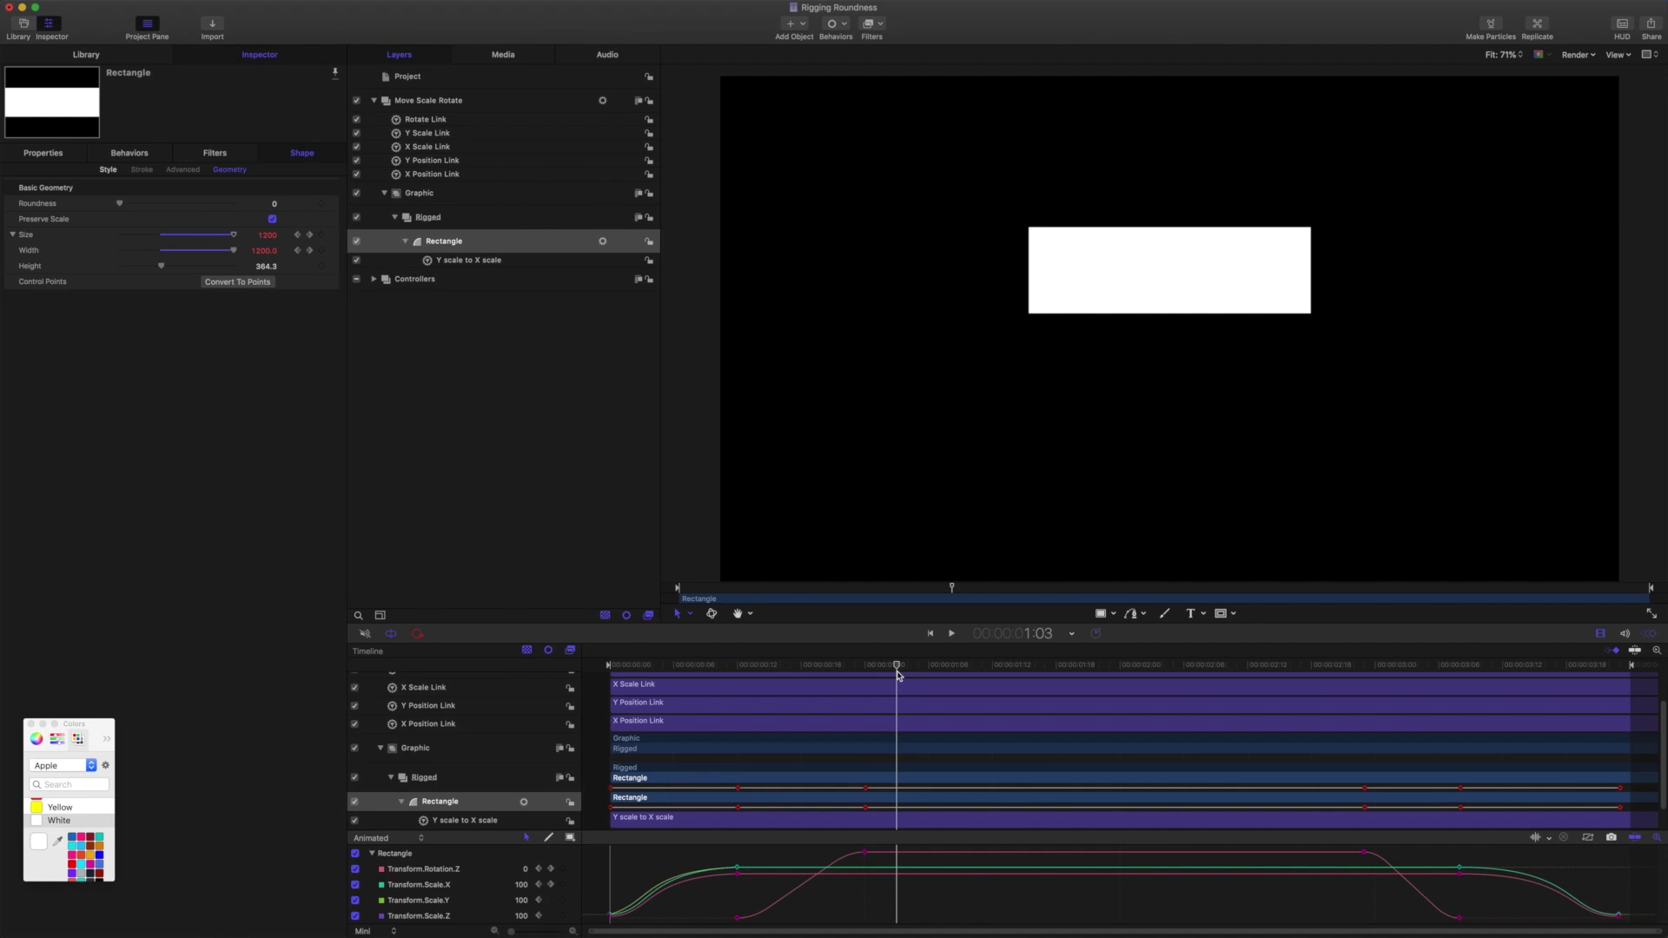
left_click_drag(898, 674, 738, 681)
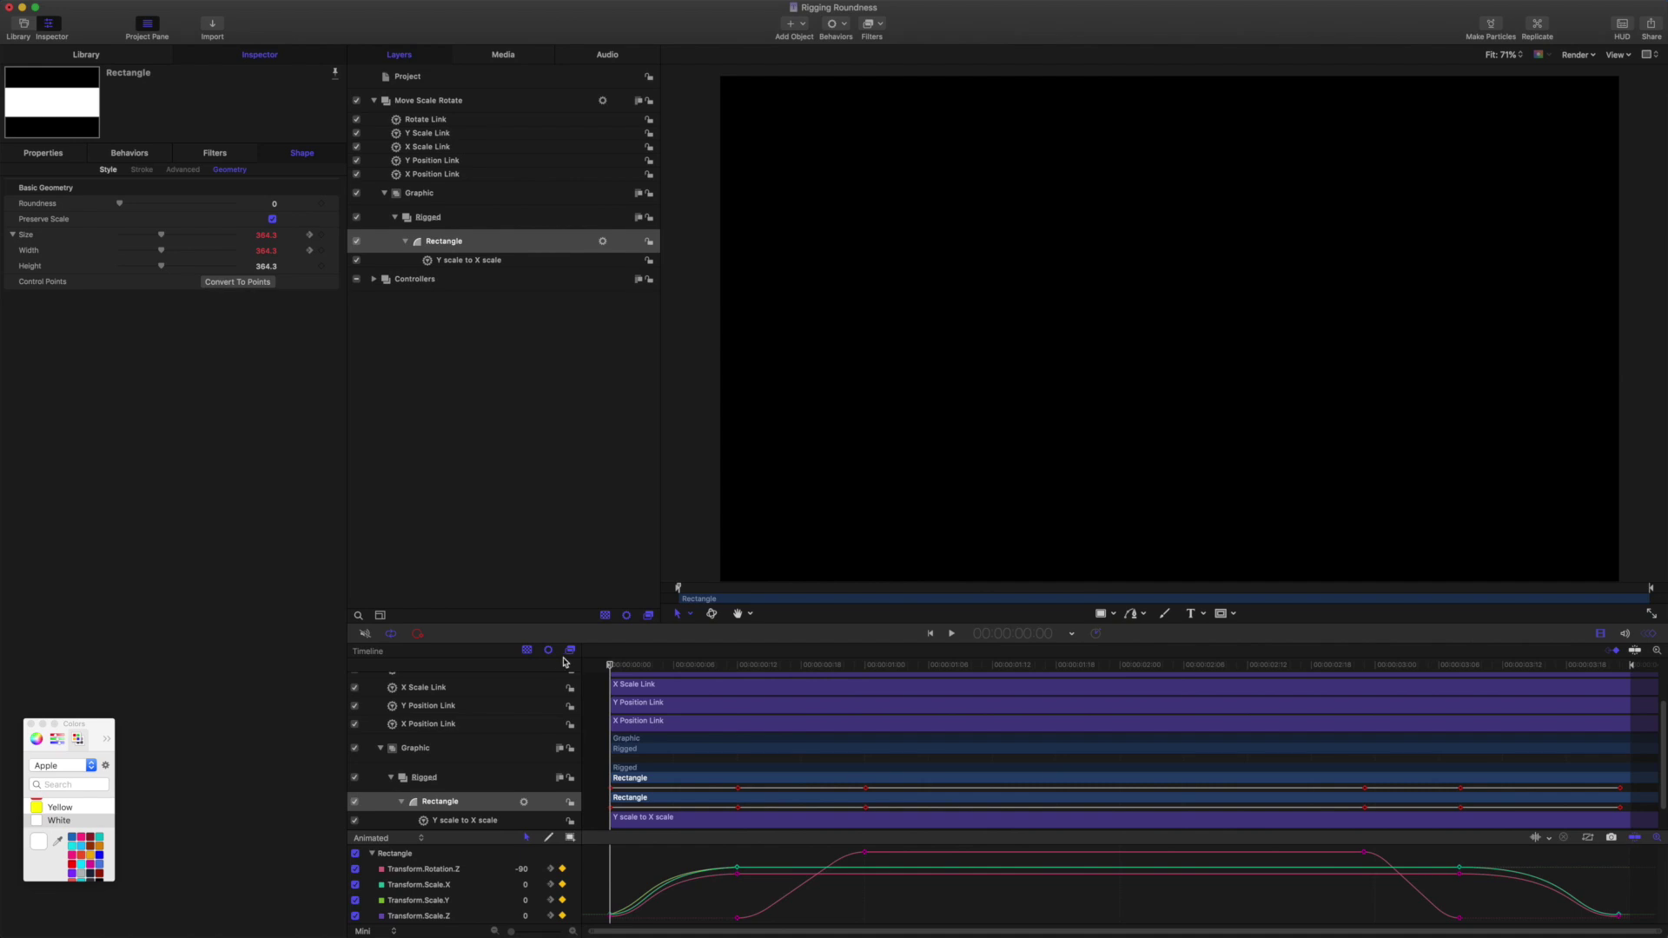
left_click_drag(739, 681, 992, 714)
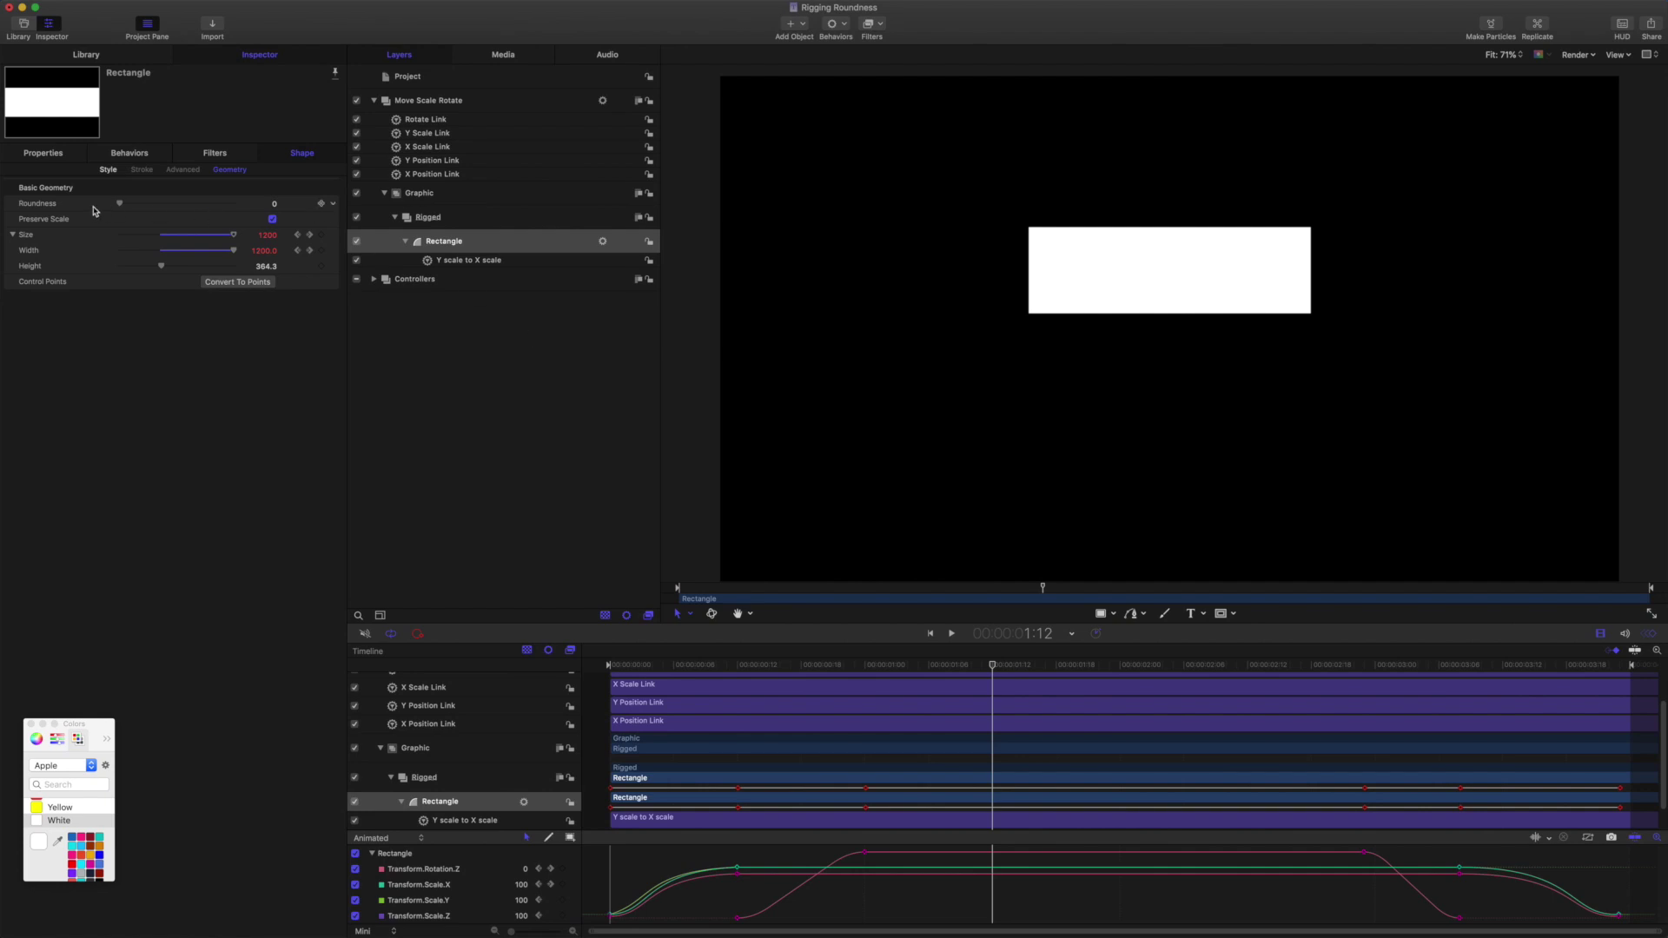
left_click(334, 207)
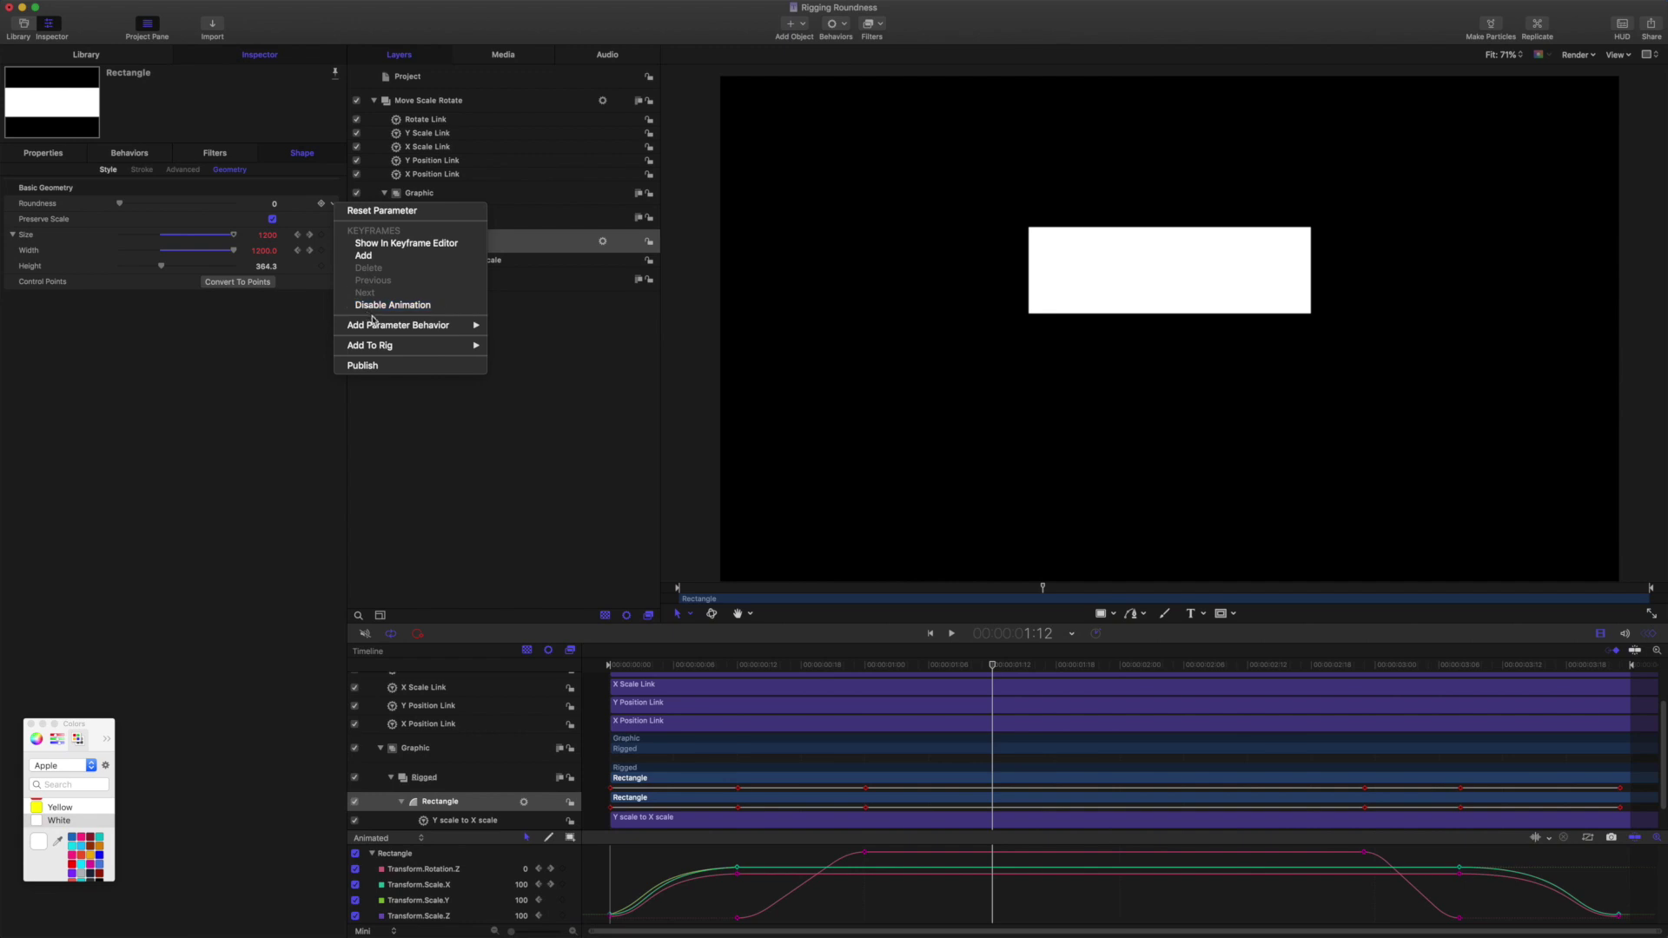
Step: Add a Roundness ramp named Ramp In, ending at 2:00 with End Value 50
mouse_move(399, 324)
left_click(545, 467)
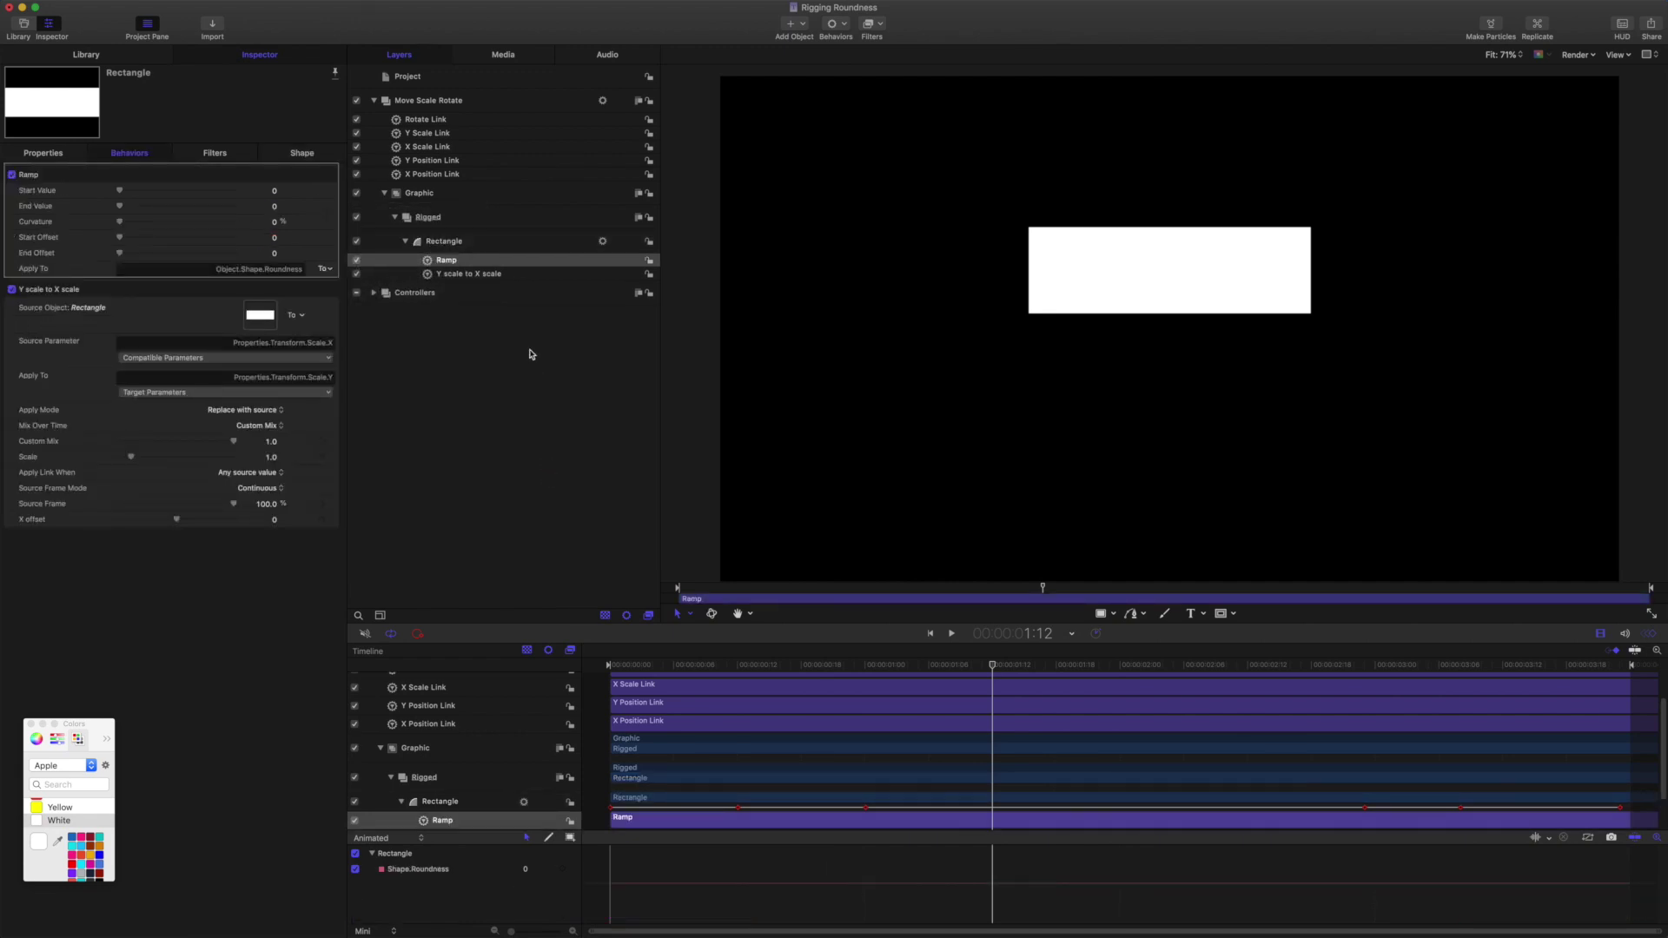
double_click(469, 260)
type("In")
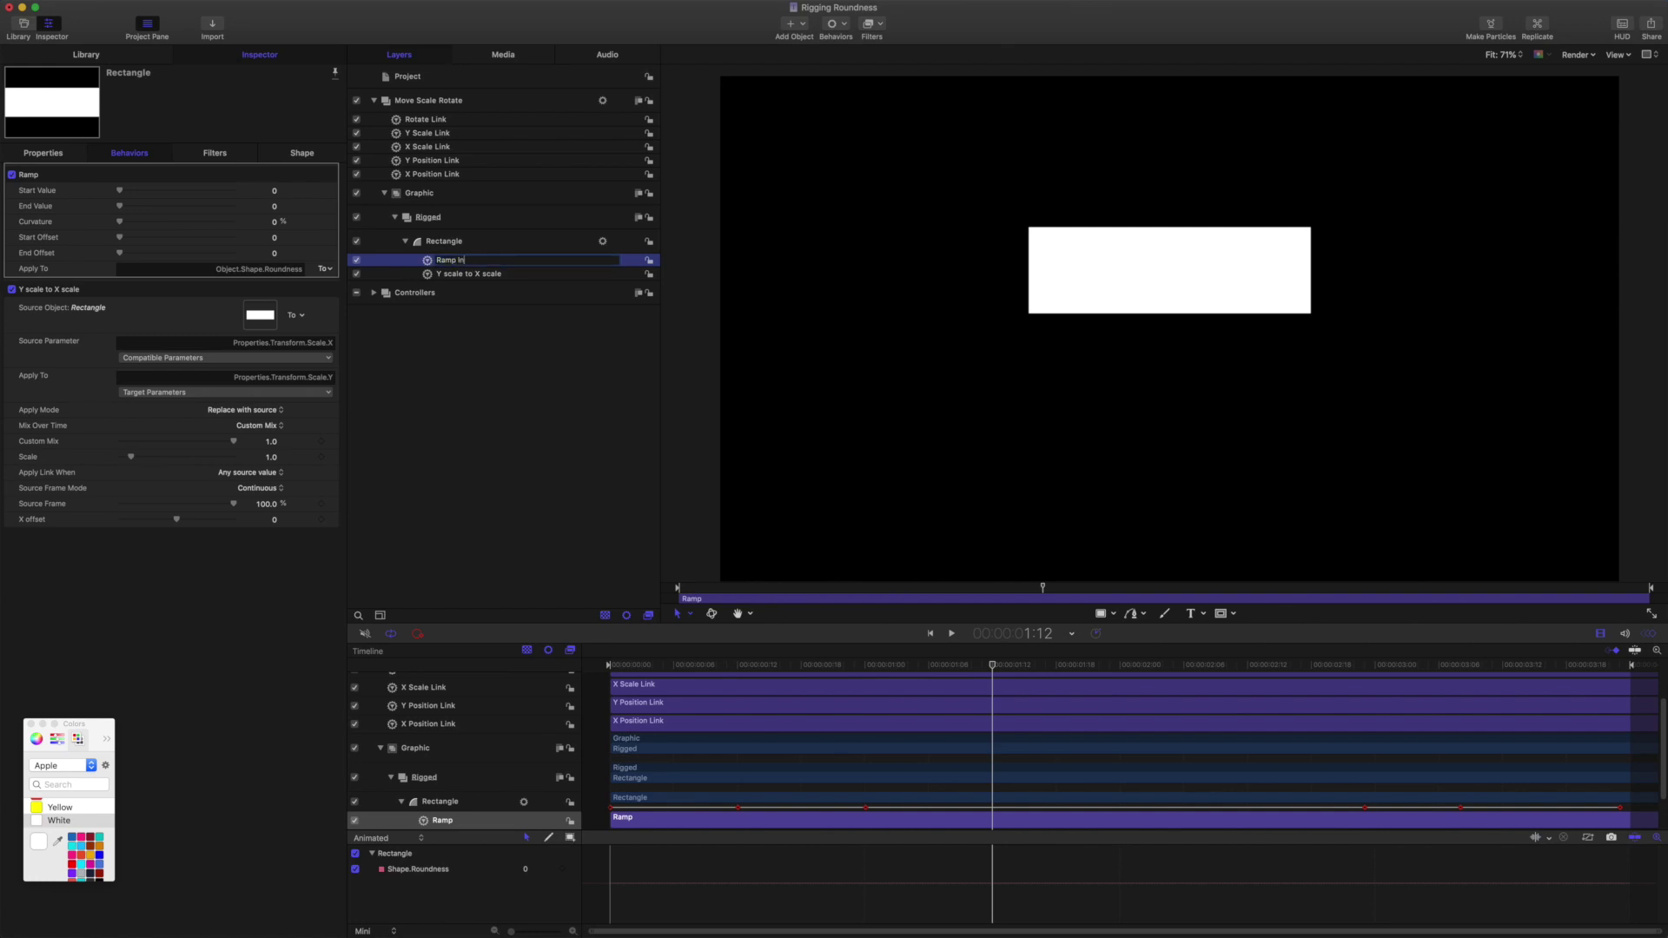
key("Return")
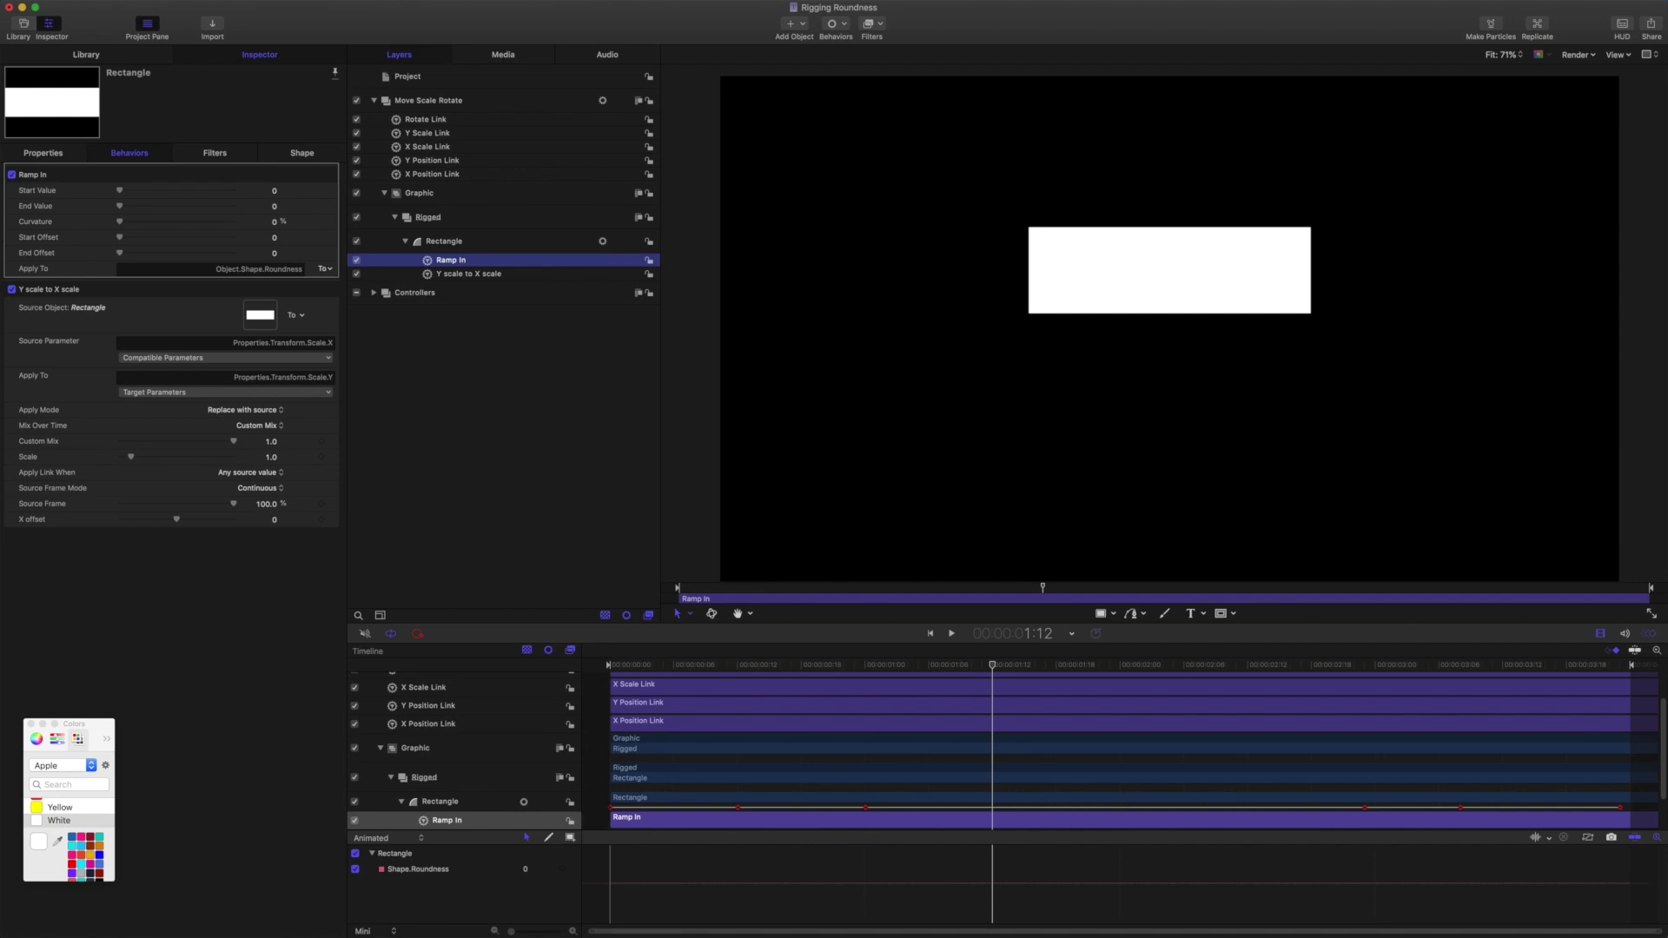
left_click(1039, 635)
type("200")
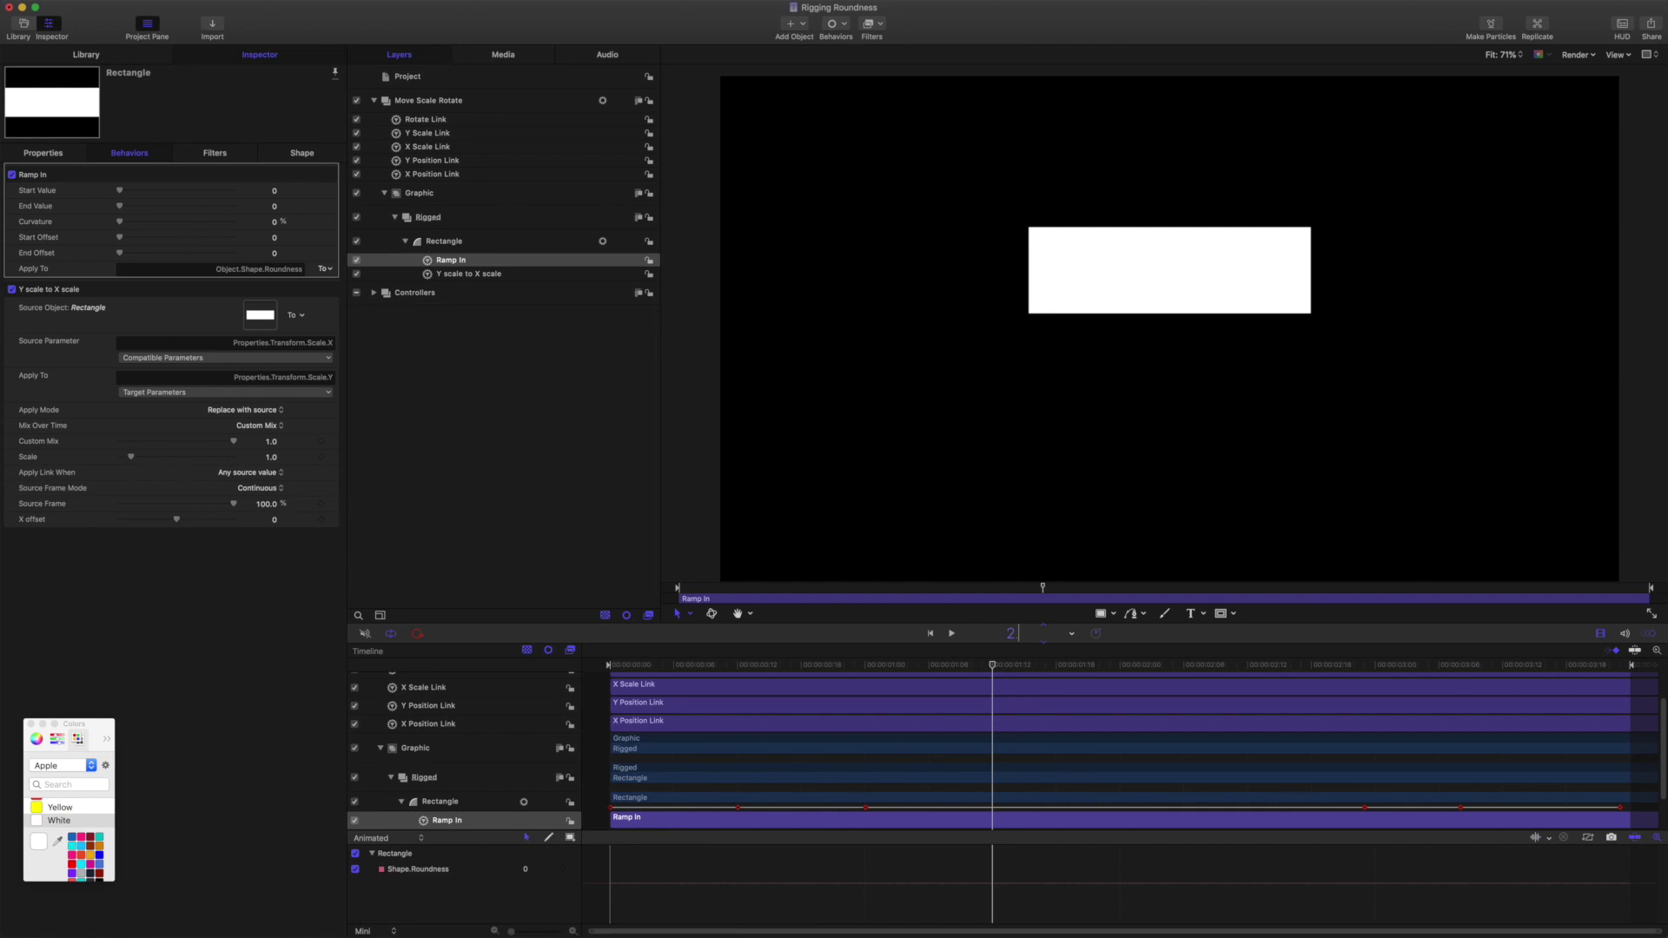
key("Return")
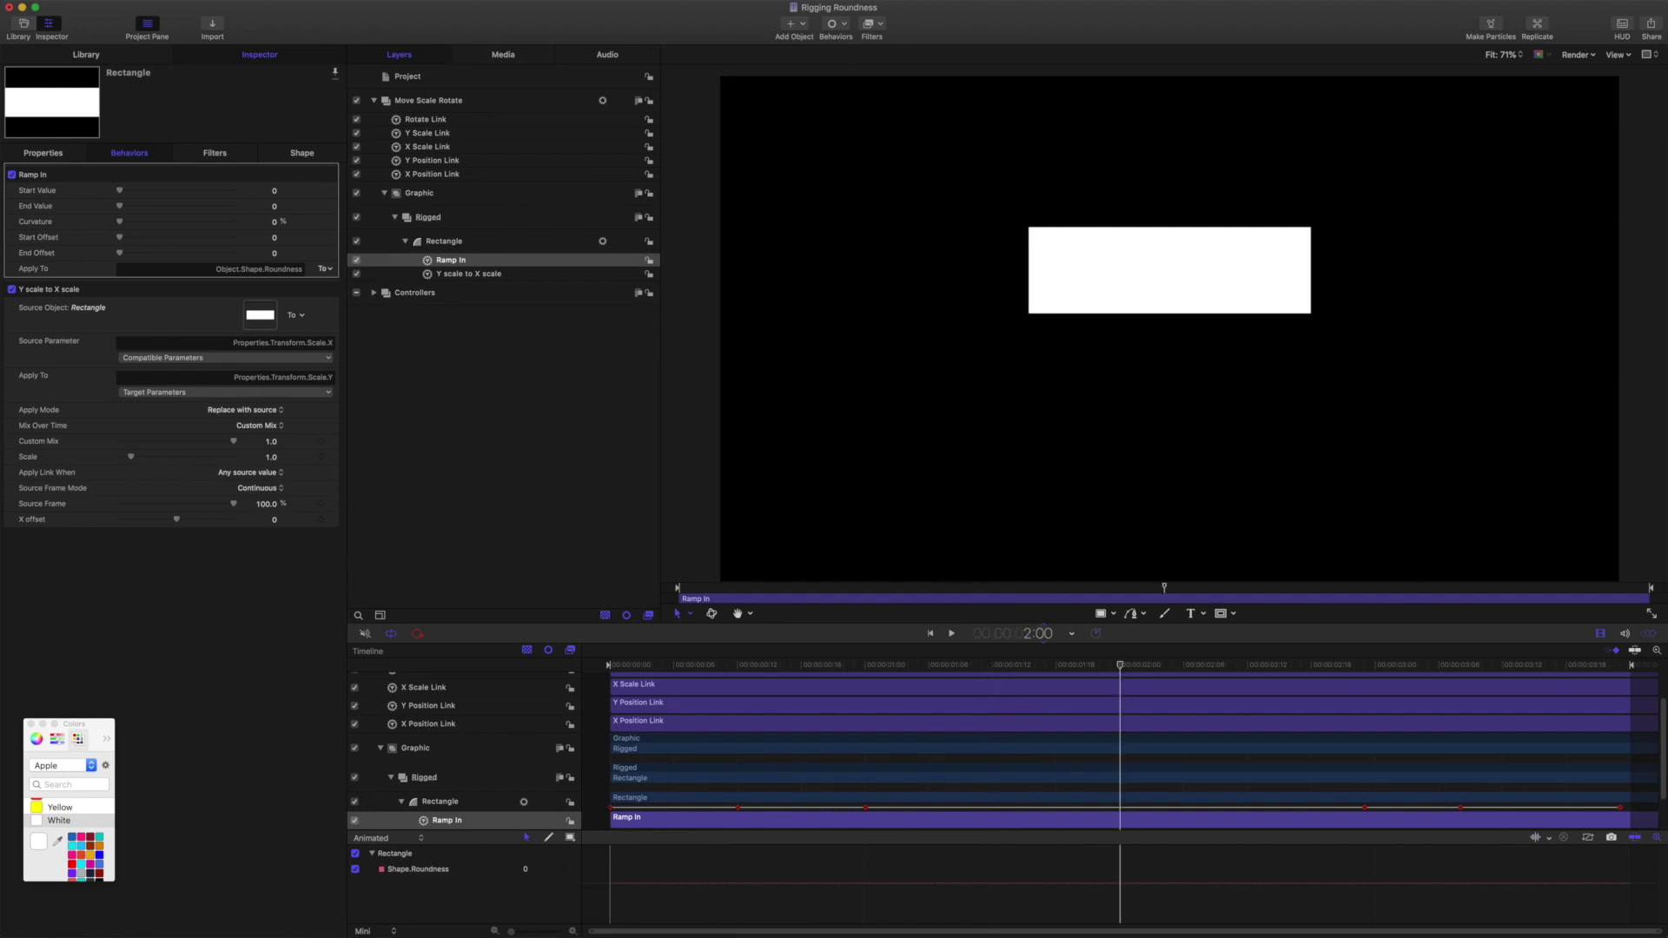
key("o")
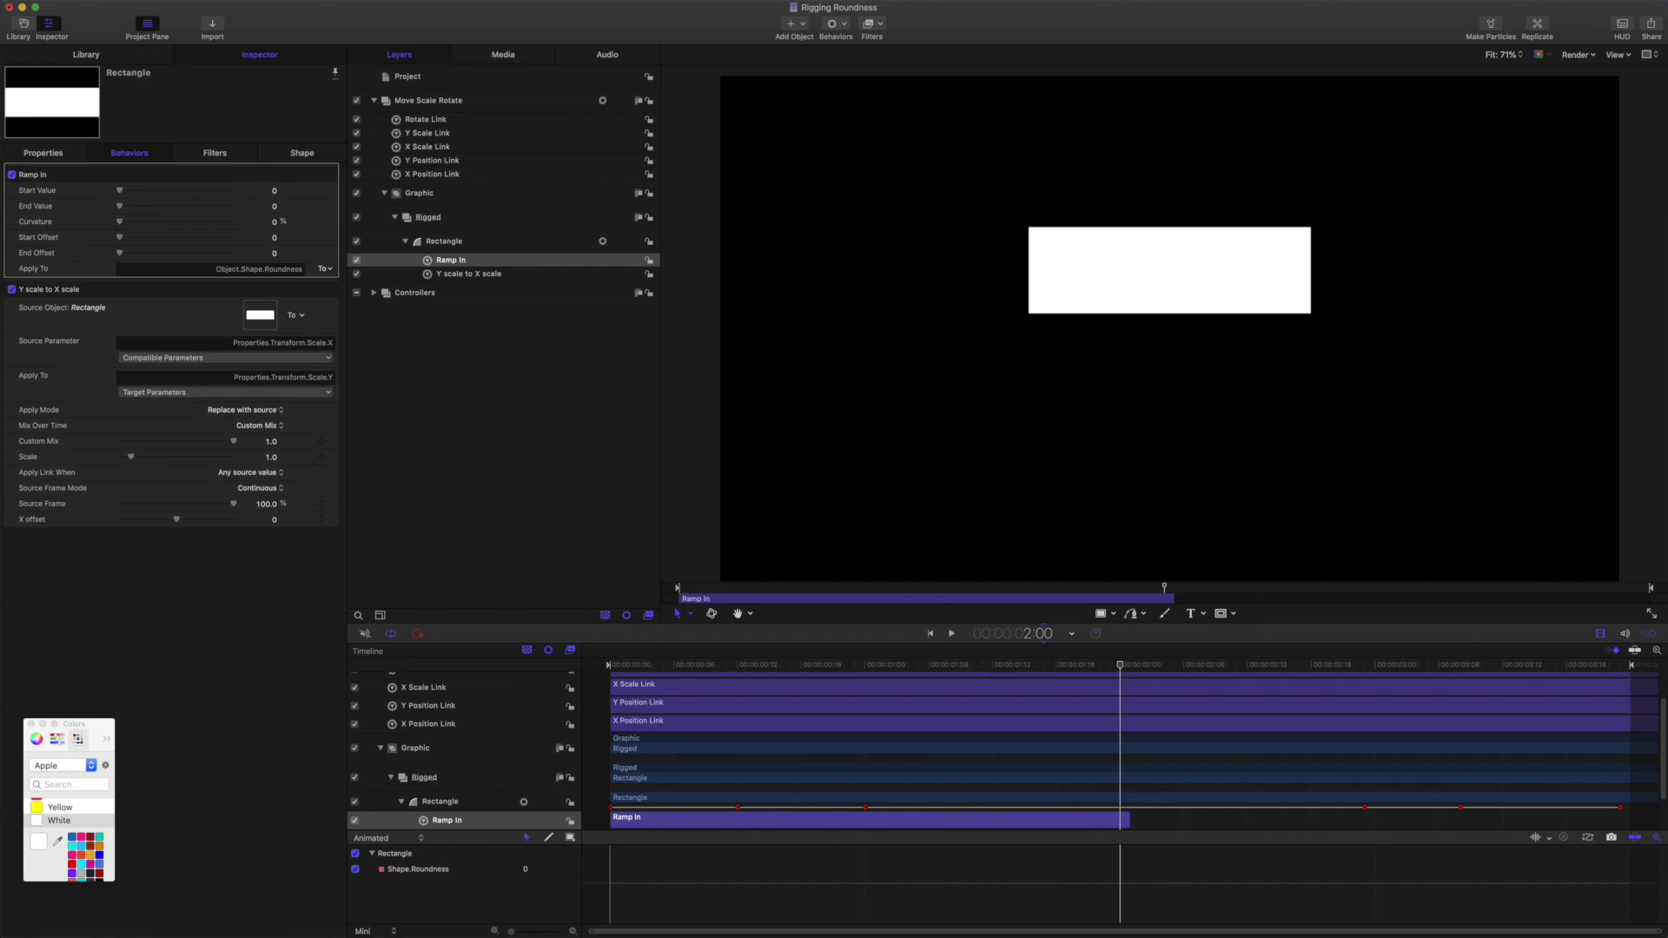
mouse_move(196, 206)
mouse_move(275, 206)
left_click(273, 206)
type("50")
key("Return")
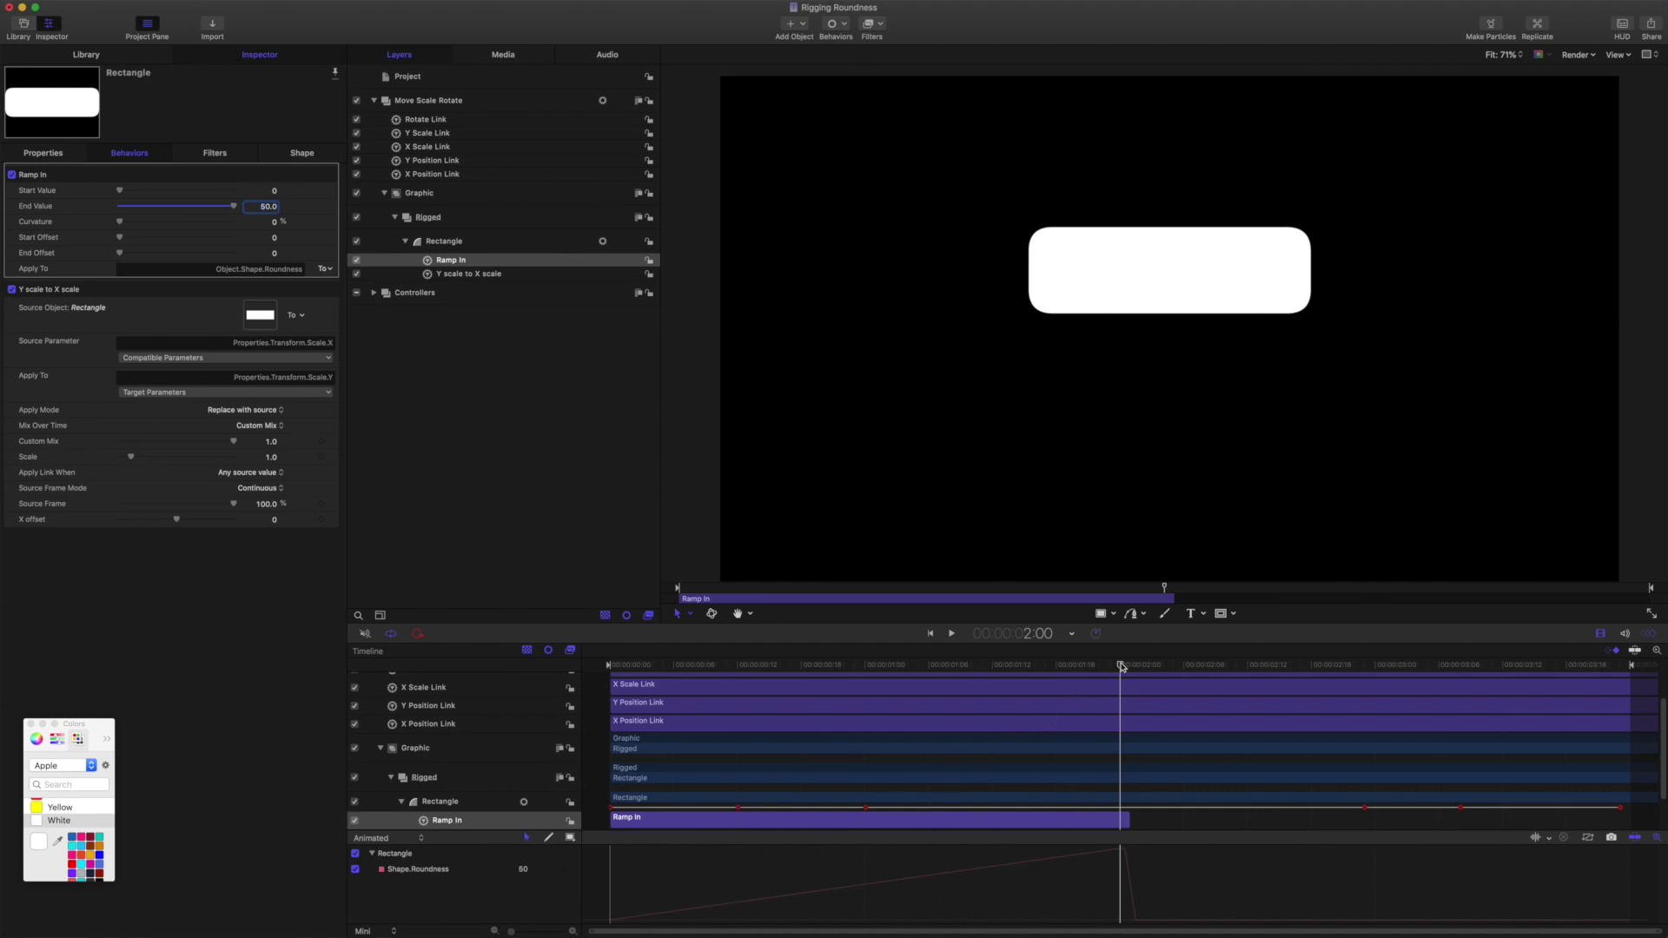
Step: Set Ramp In's start offset to 12.0 at frame 12
left_click_drag(1118, 665, 752, 638)
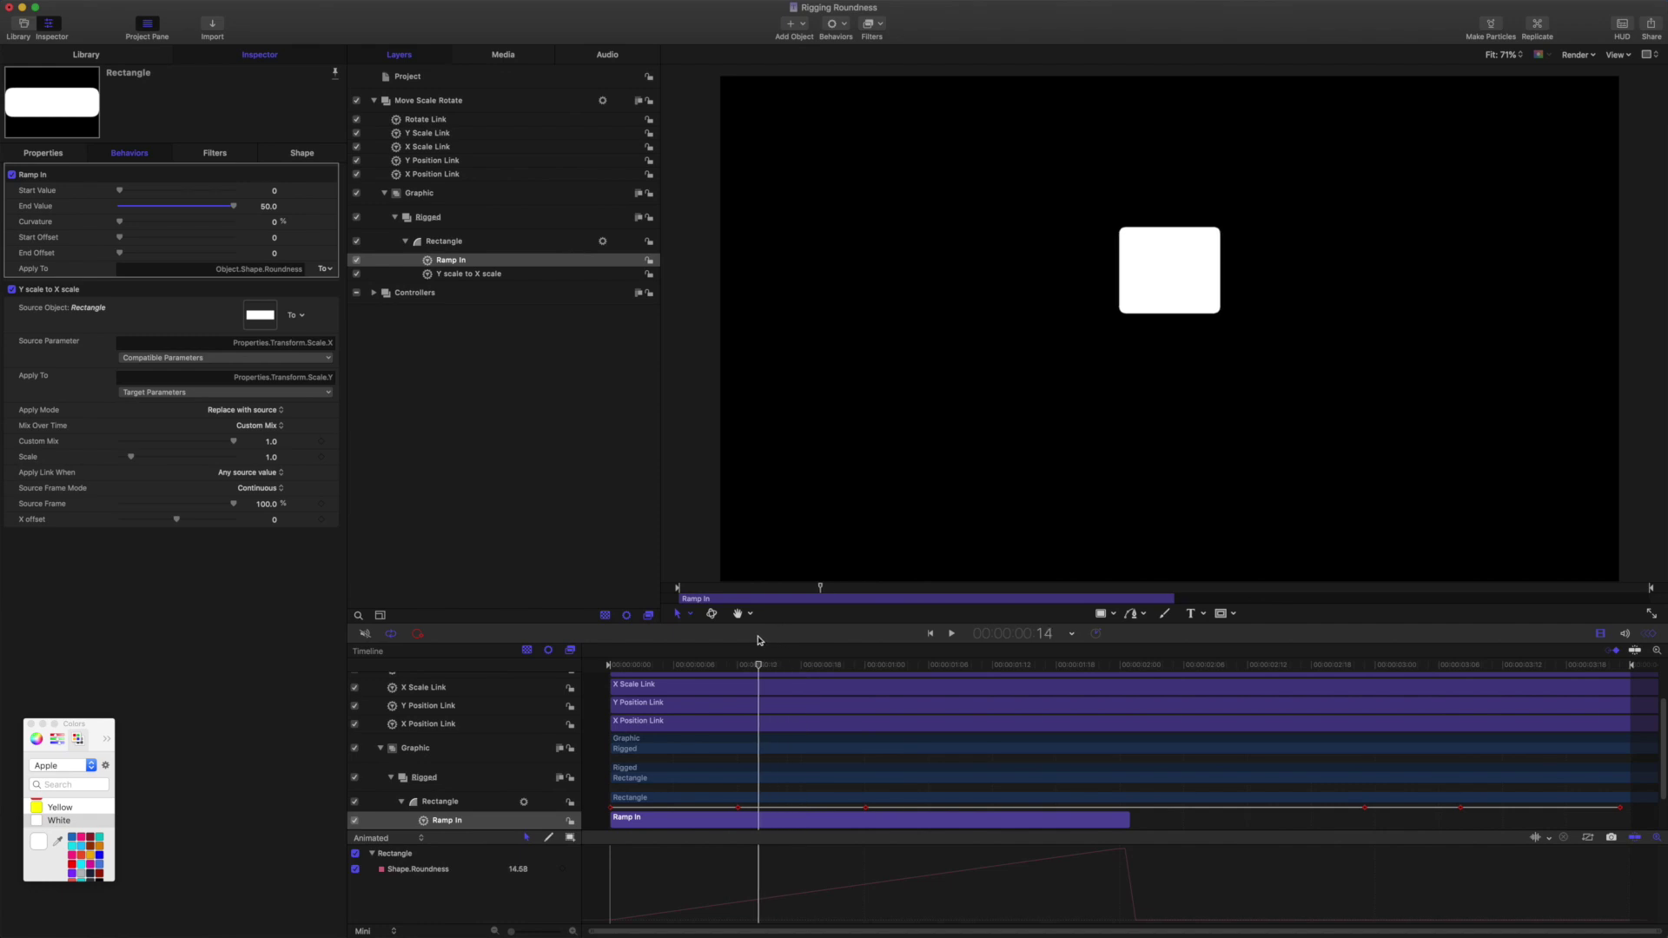
left_click_drag(752, 639, 738, 640)
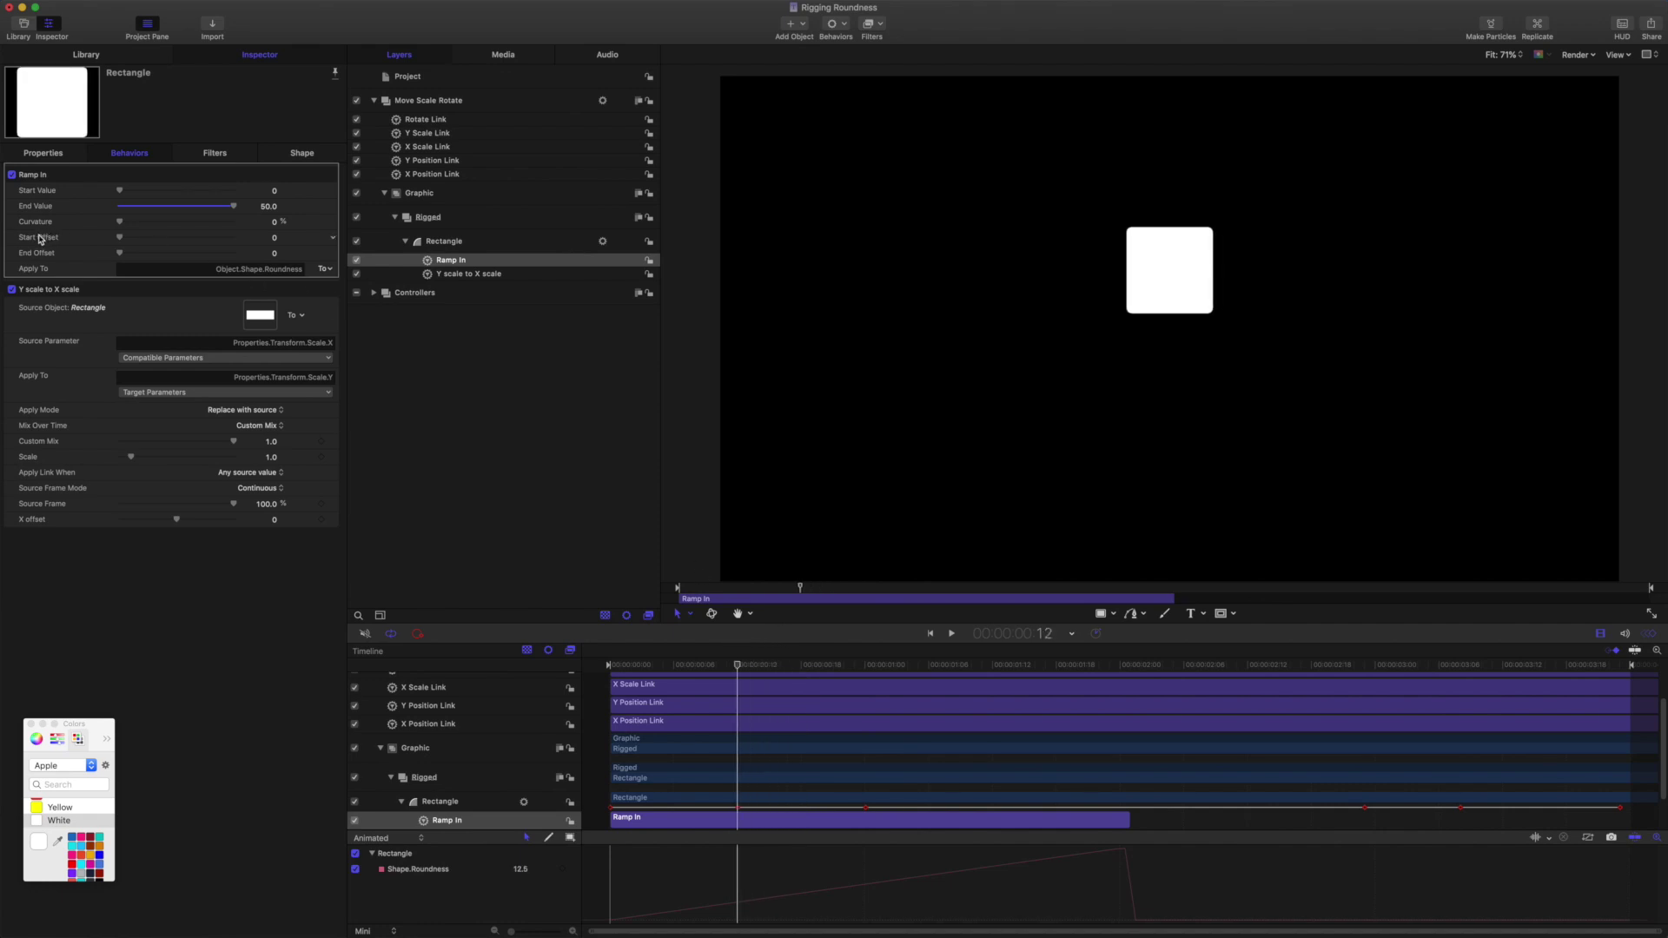
left_click(273, 239)
type("12")
key("Return")
Step: Set Ramp In's end offset to 24.0 and scrub back to the ramp start
left_click_drag(737, 666, 861, 682)
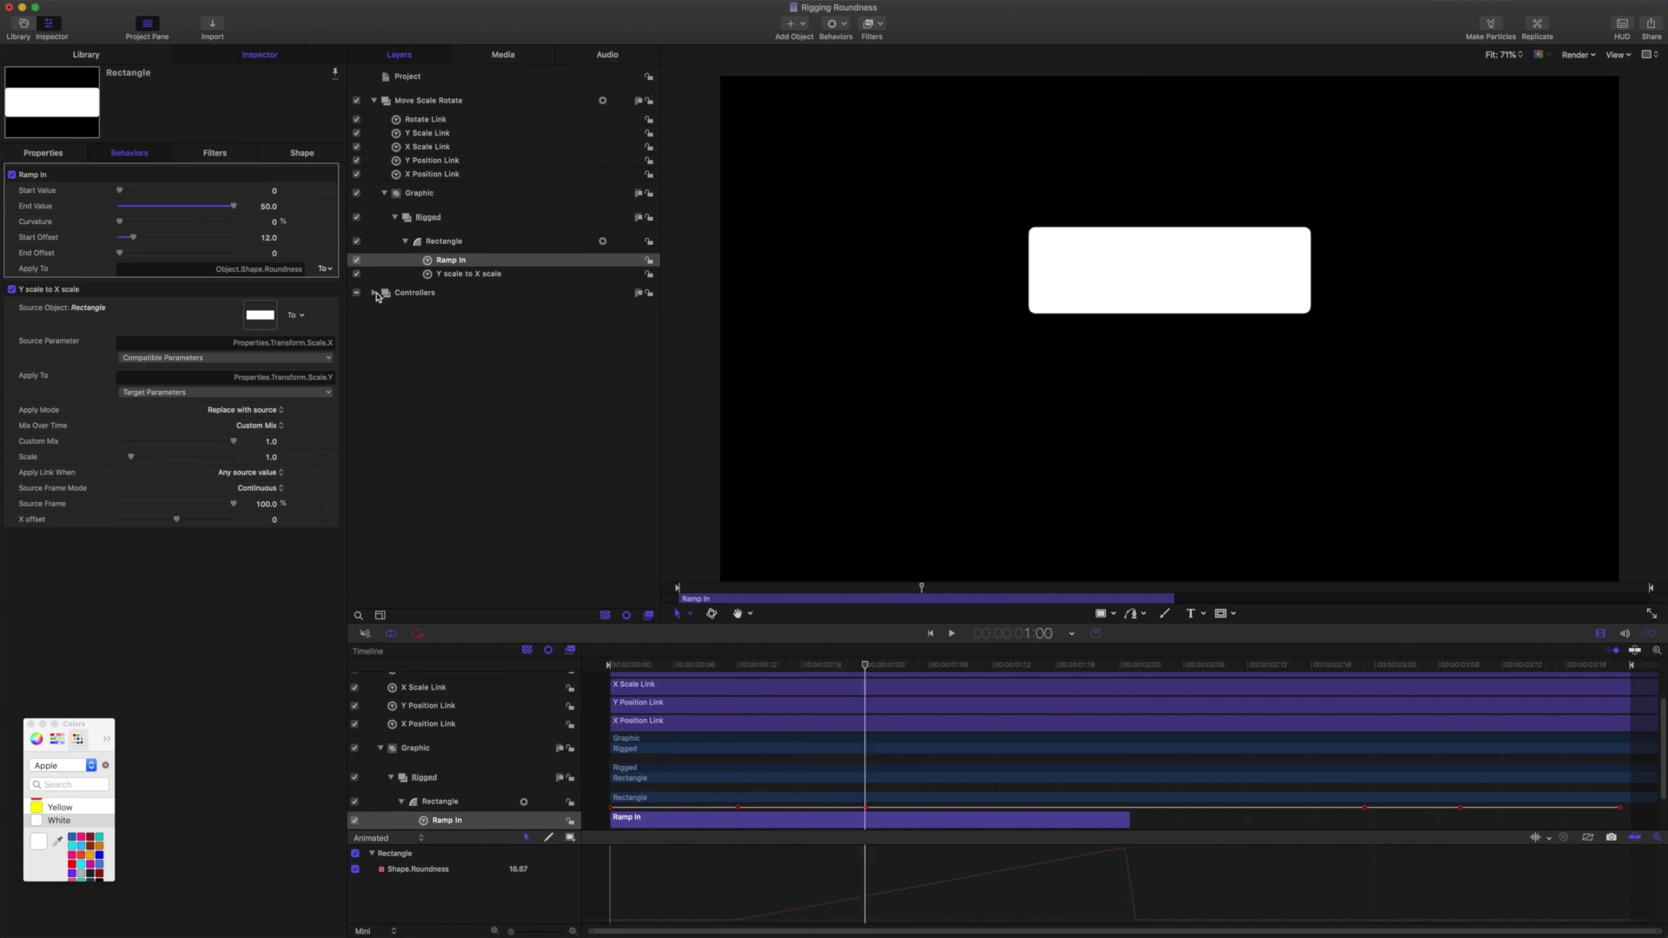
mouse_move(269, 253)
left_click_drag(273, 256, 307, 253)
left_click_drag(267, 253, 286, 252)
left_click_drag(285, 253, 268, 255)
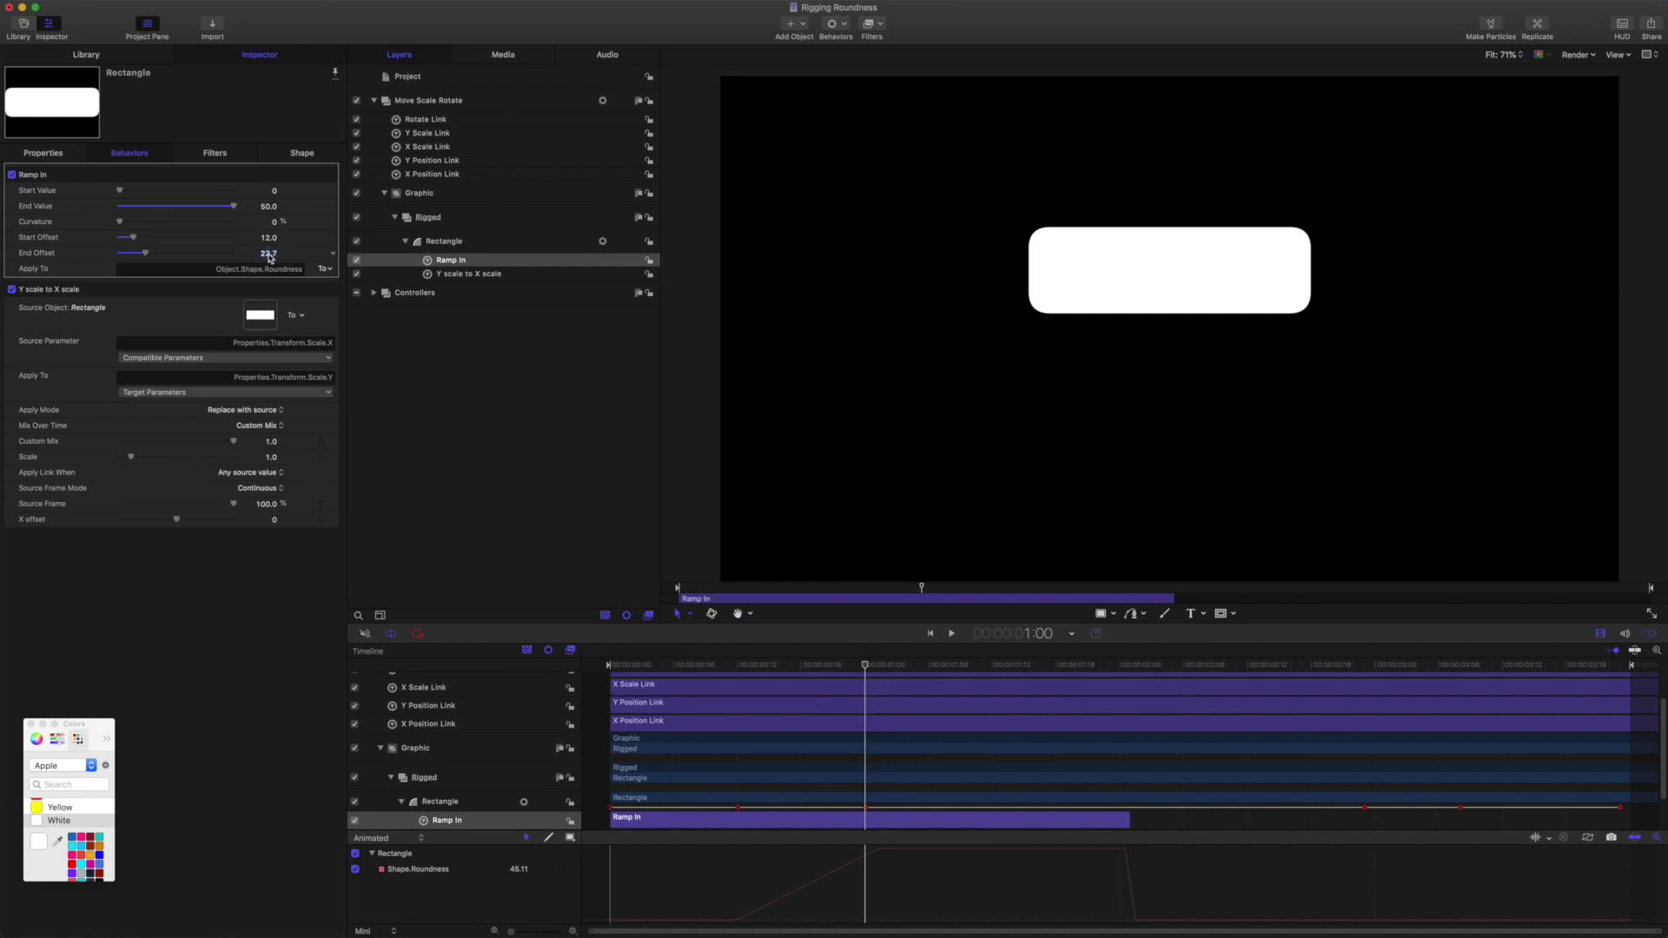
left_click(270, 256)
type("24")
key("Return")
mouse_move(863, 667)
left_mouse_down()
mouse_move(750, 666)
mouse_move(886, 666)
mouse_move(730, 675)
mouse_move(869, 697)
left_mouse_up()
Step: Give Ramp In 100% curvature, preview the eased start, and duplicate the ramp
left_click_drag(120, 221, 234, 221)
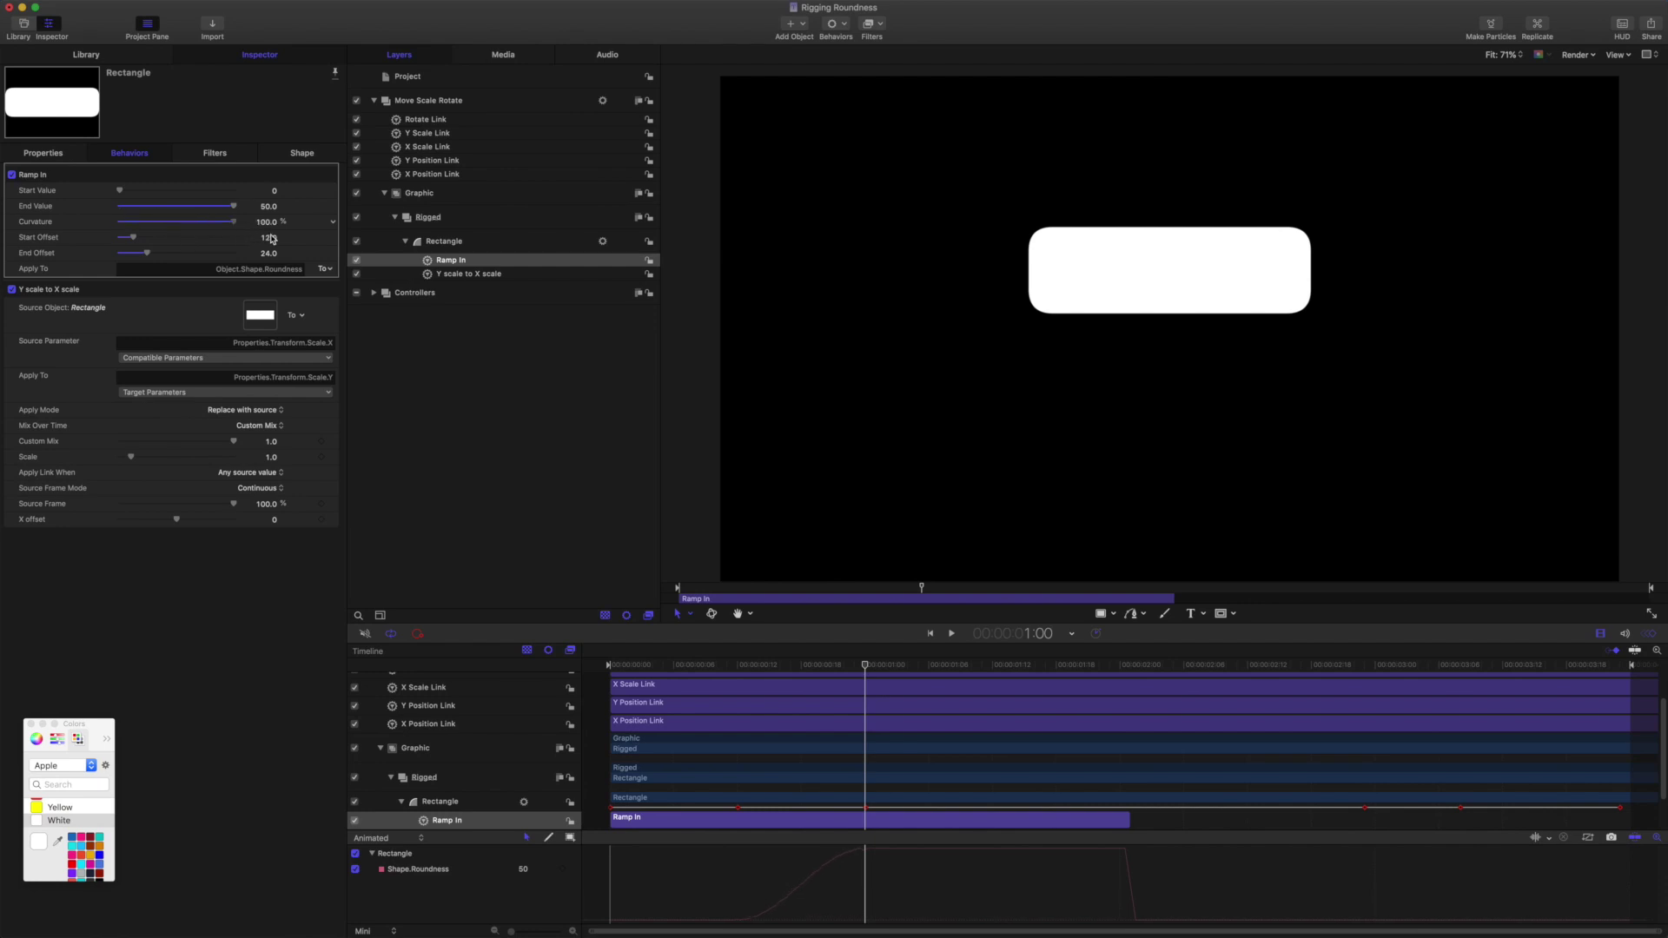
mouse_move(865, 666)
left_mouse_down()
mouse_move(747, 665)
mouse_move(960, 691)
left_mouse_up()
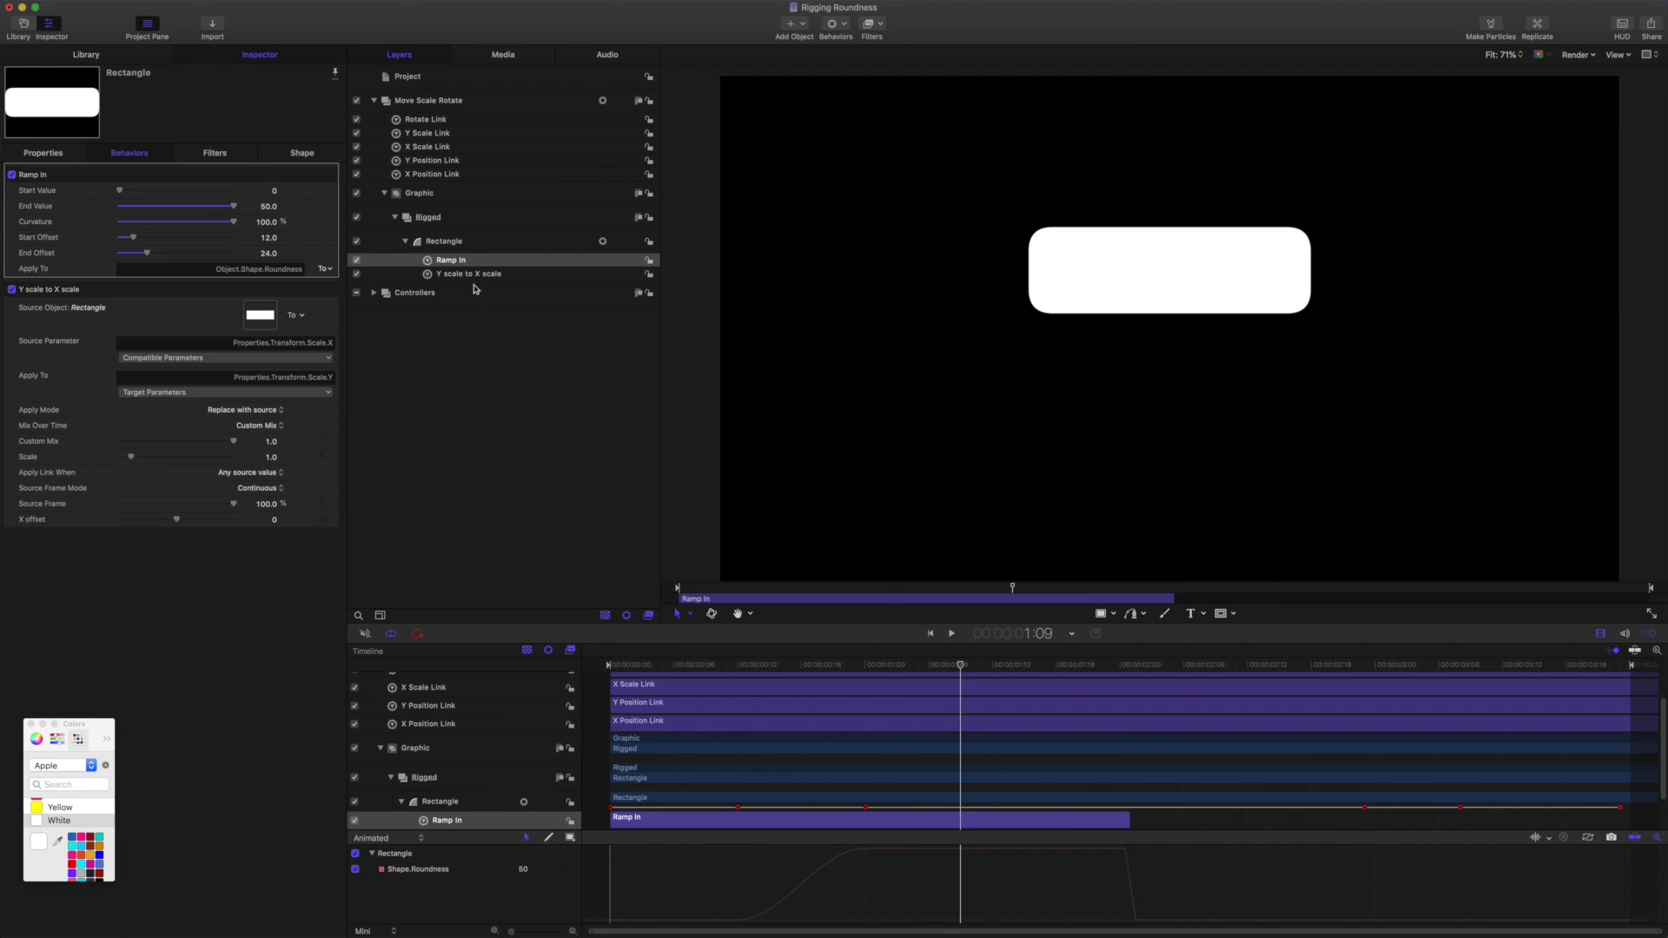
key("super+d")
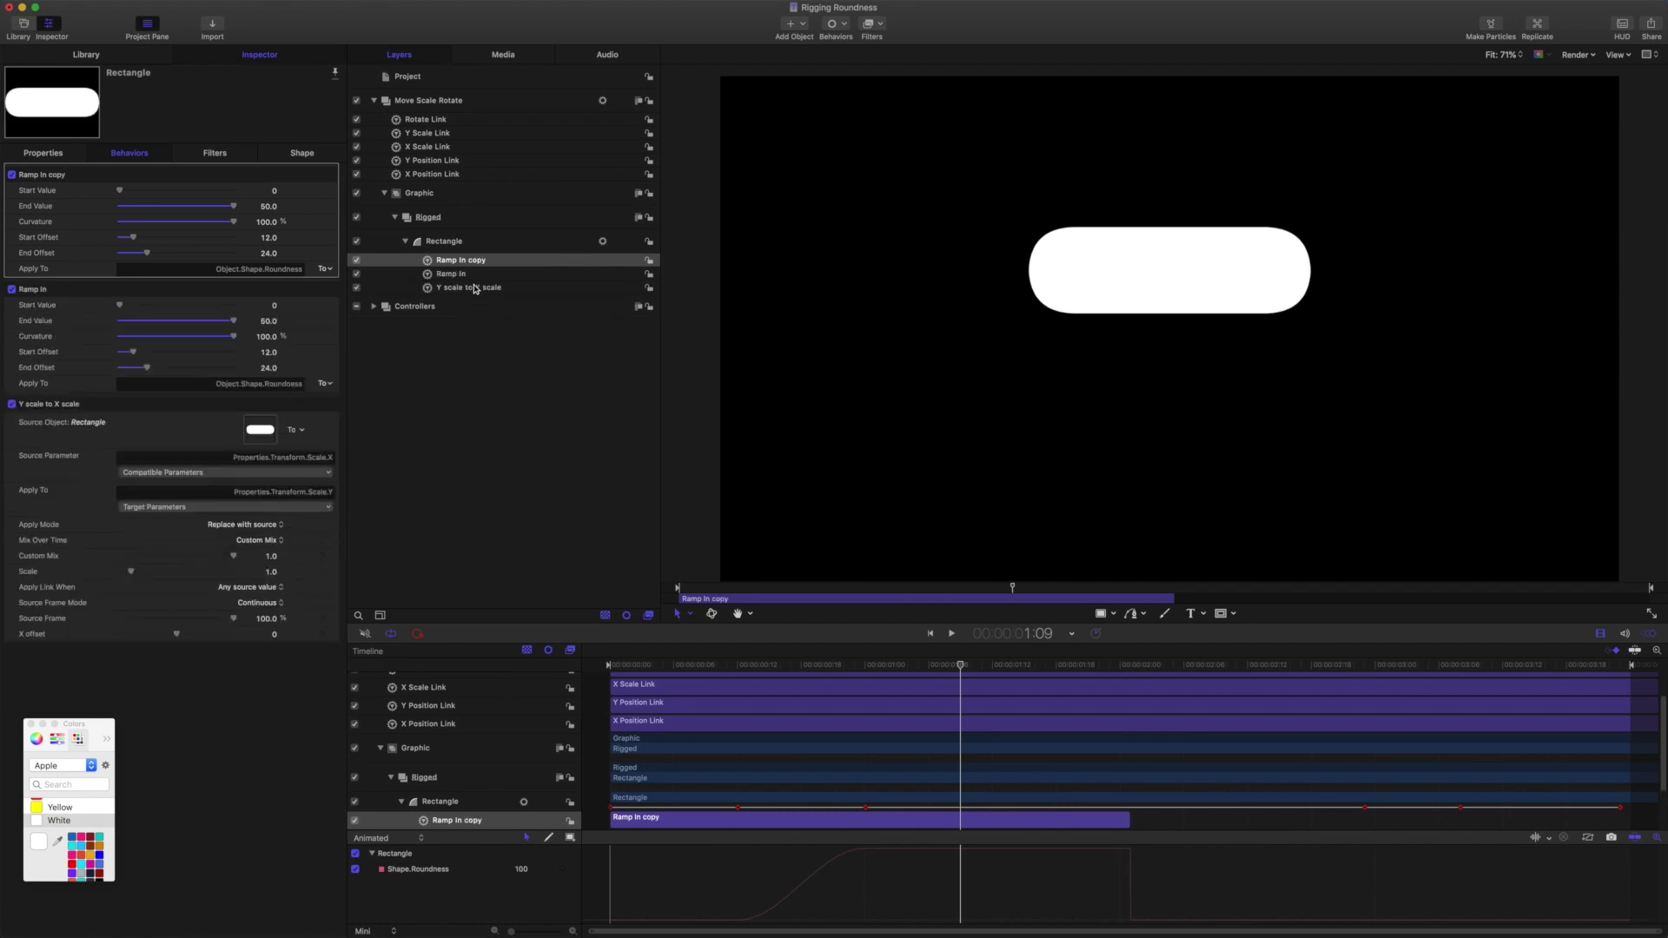
Step: Rename the duplicated ramp 'Ramp Out' and move its start to 2:00
double_click(483, 261)
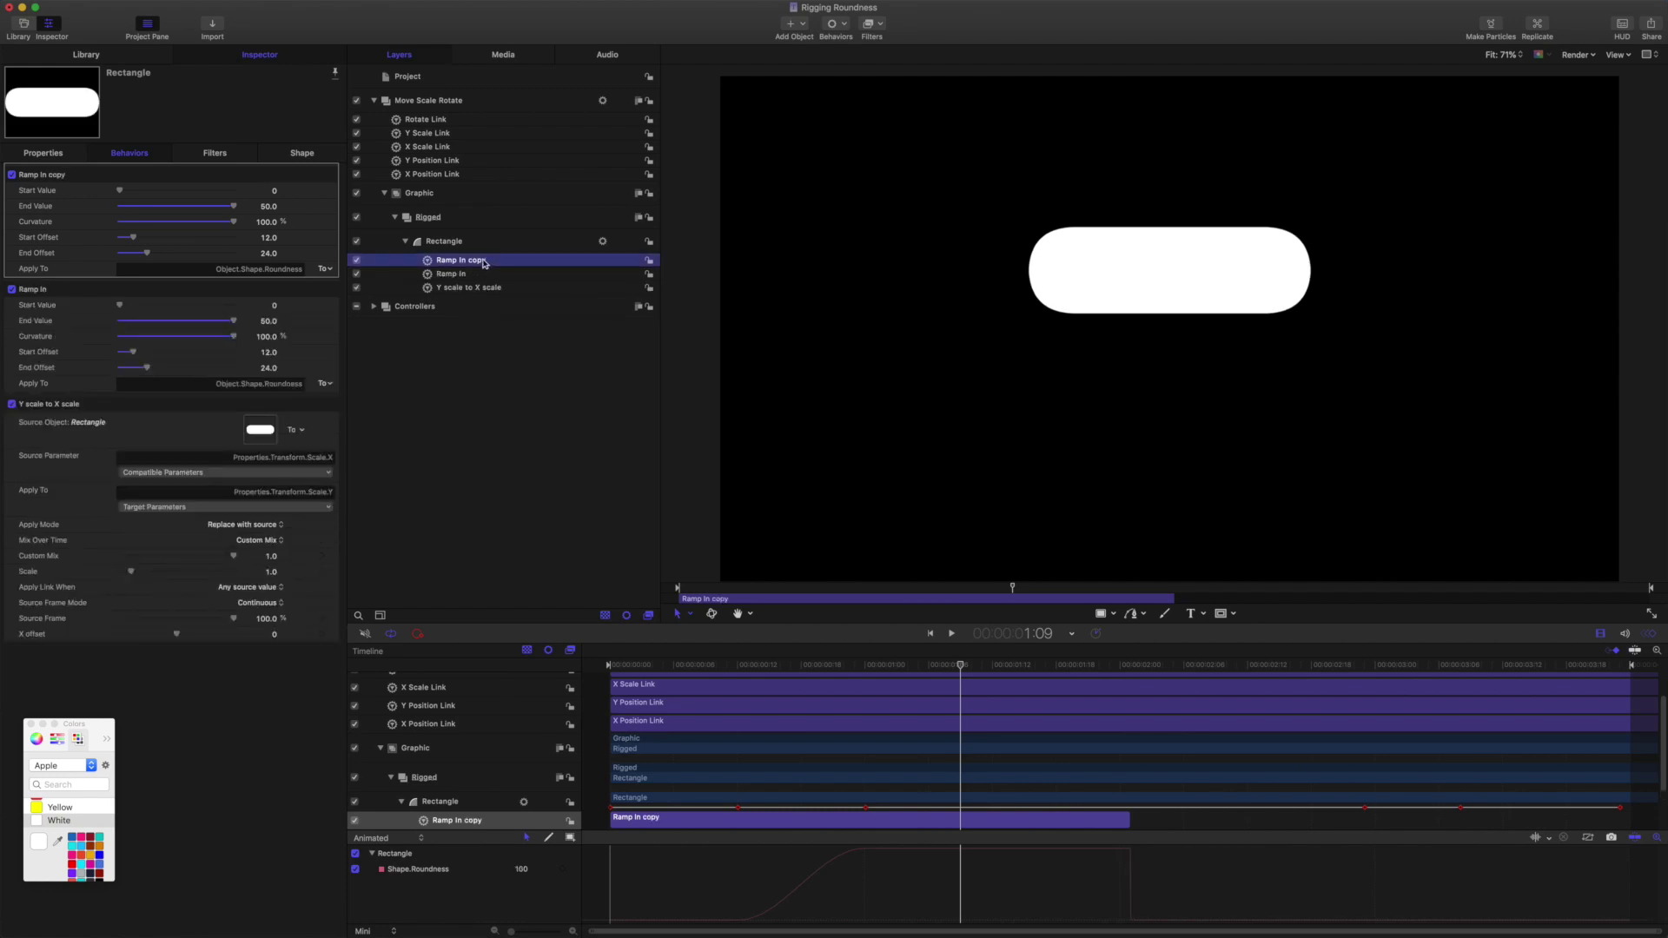
key("BackSpace")
key("BackSpace")
key("BackSpace")
type("Ramp Out")
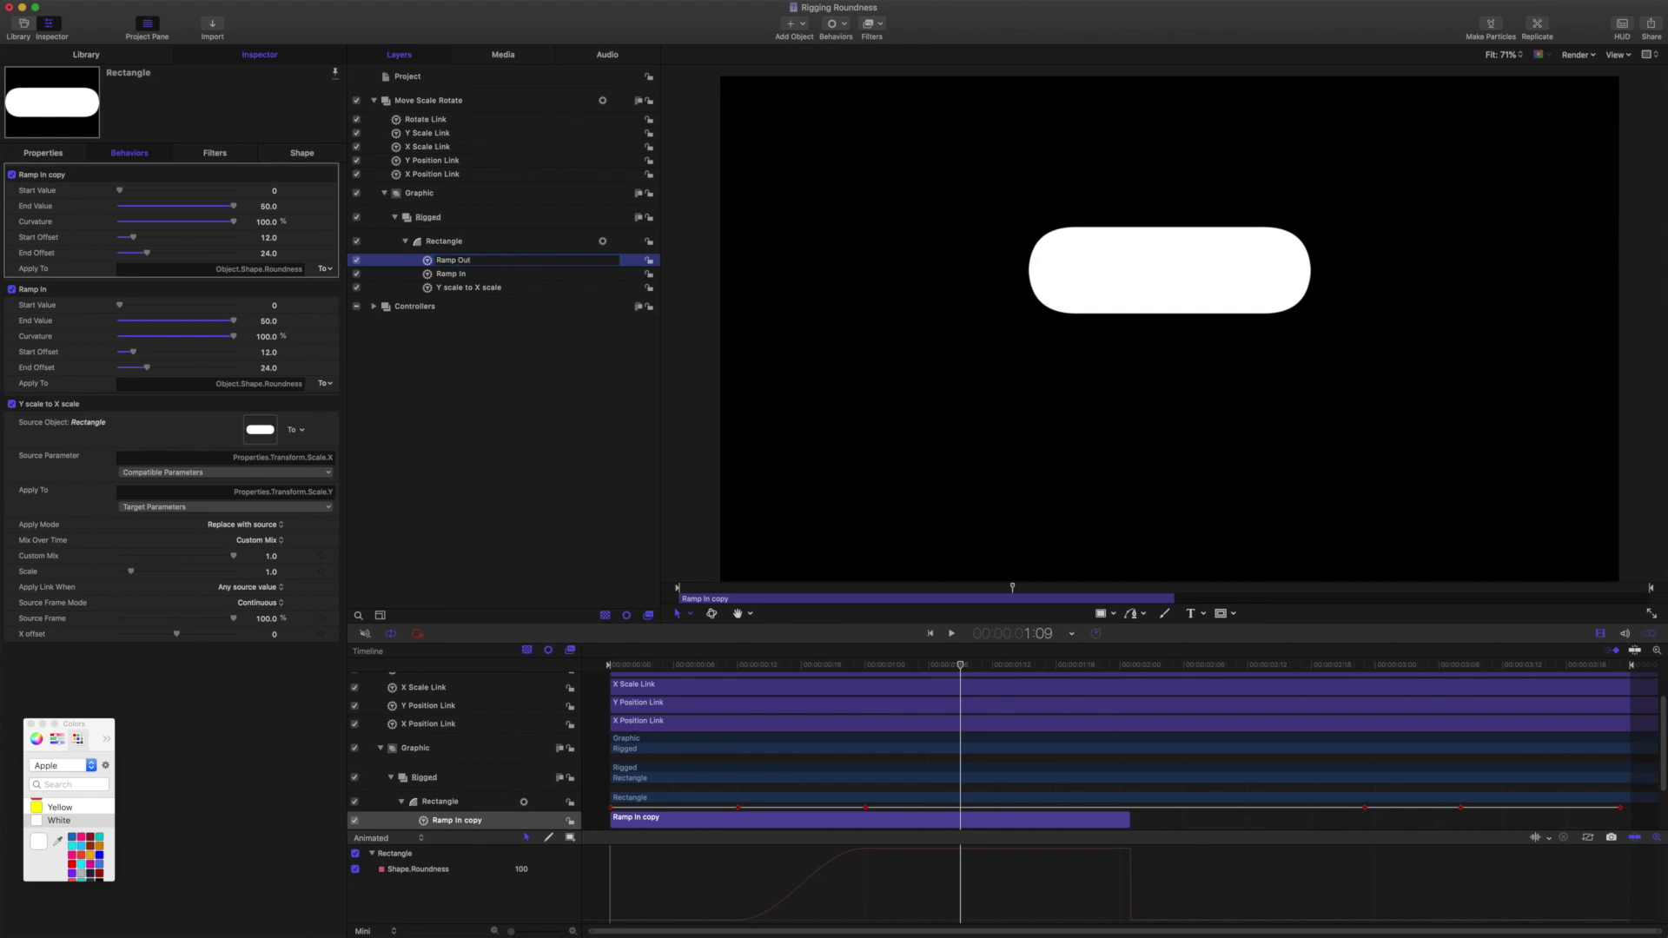
key("Return")
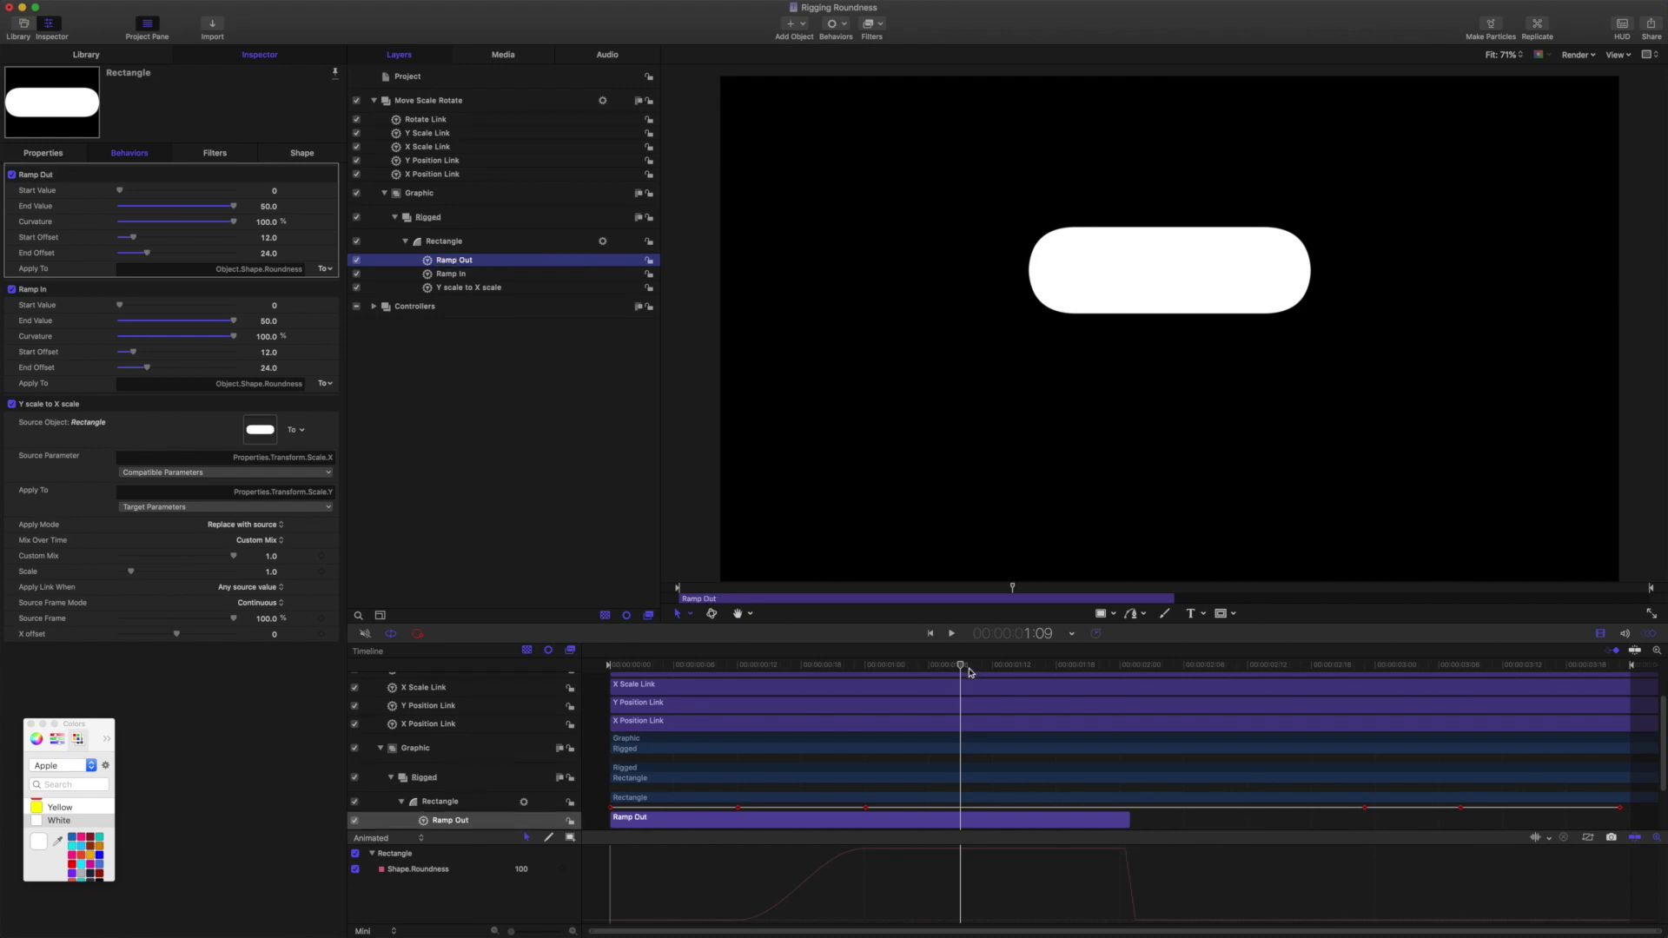
left_click_drag(961, 665, 1004, 667)
left_click(1044, 636)
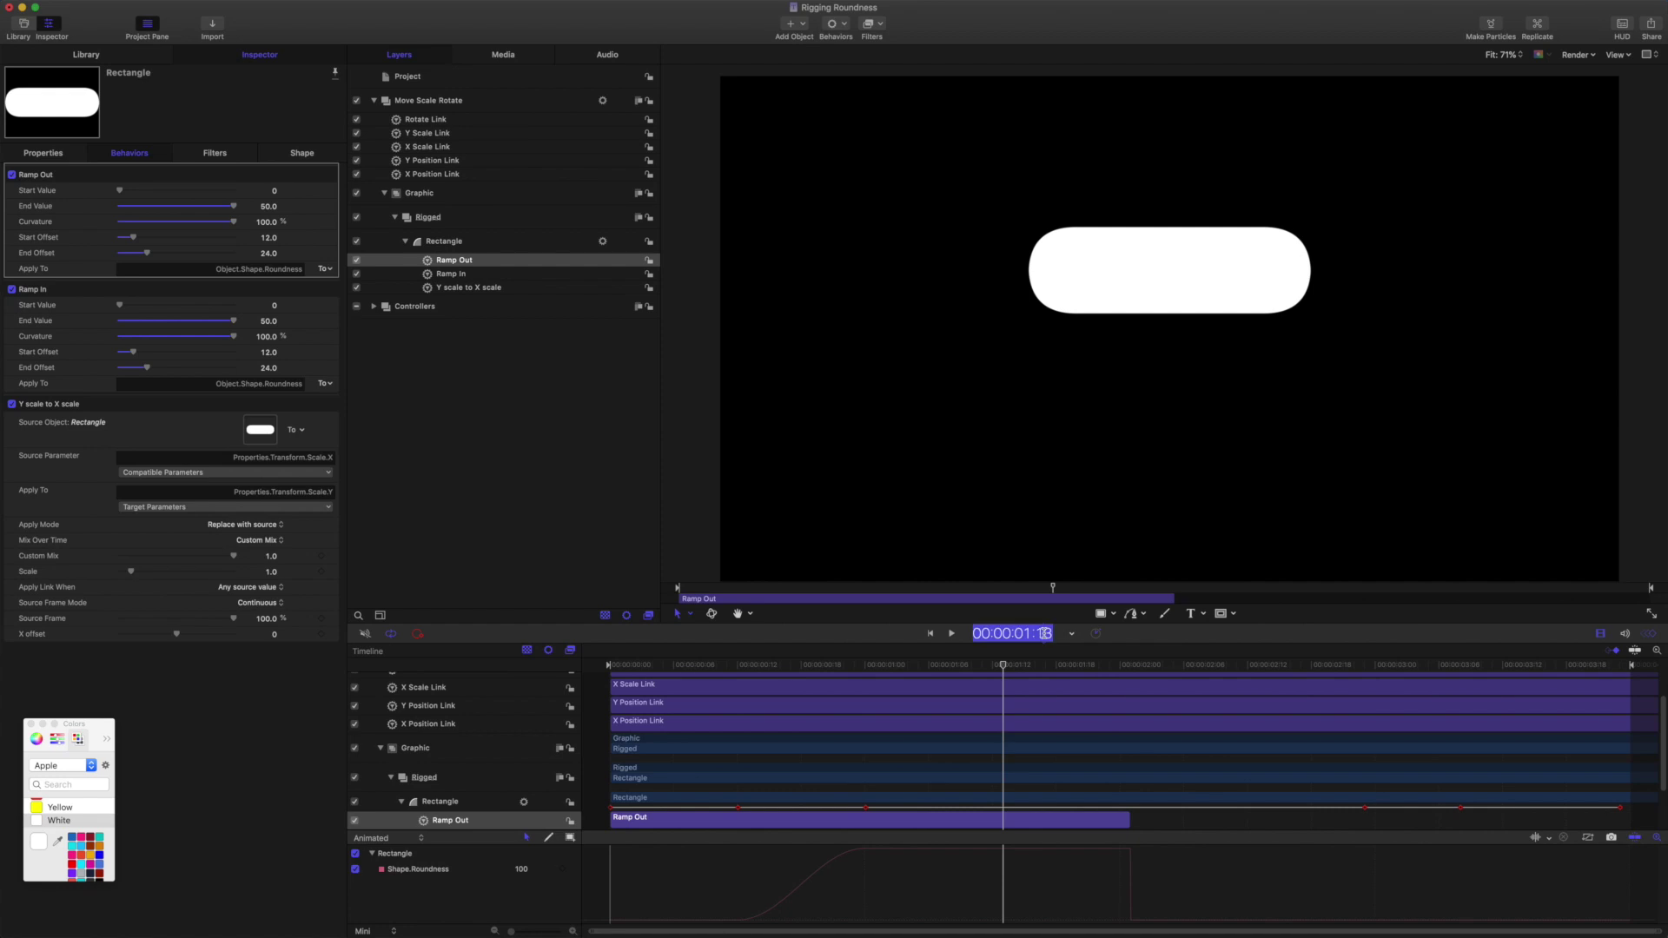
type("200")
key("Return")
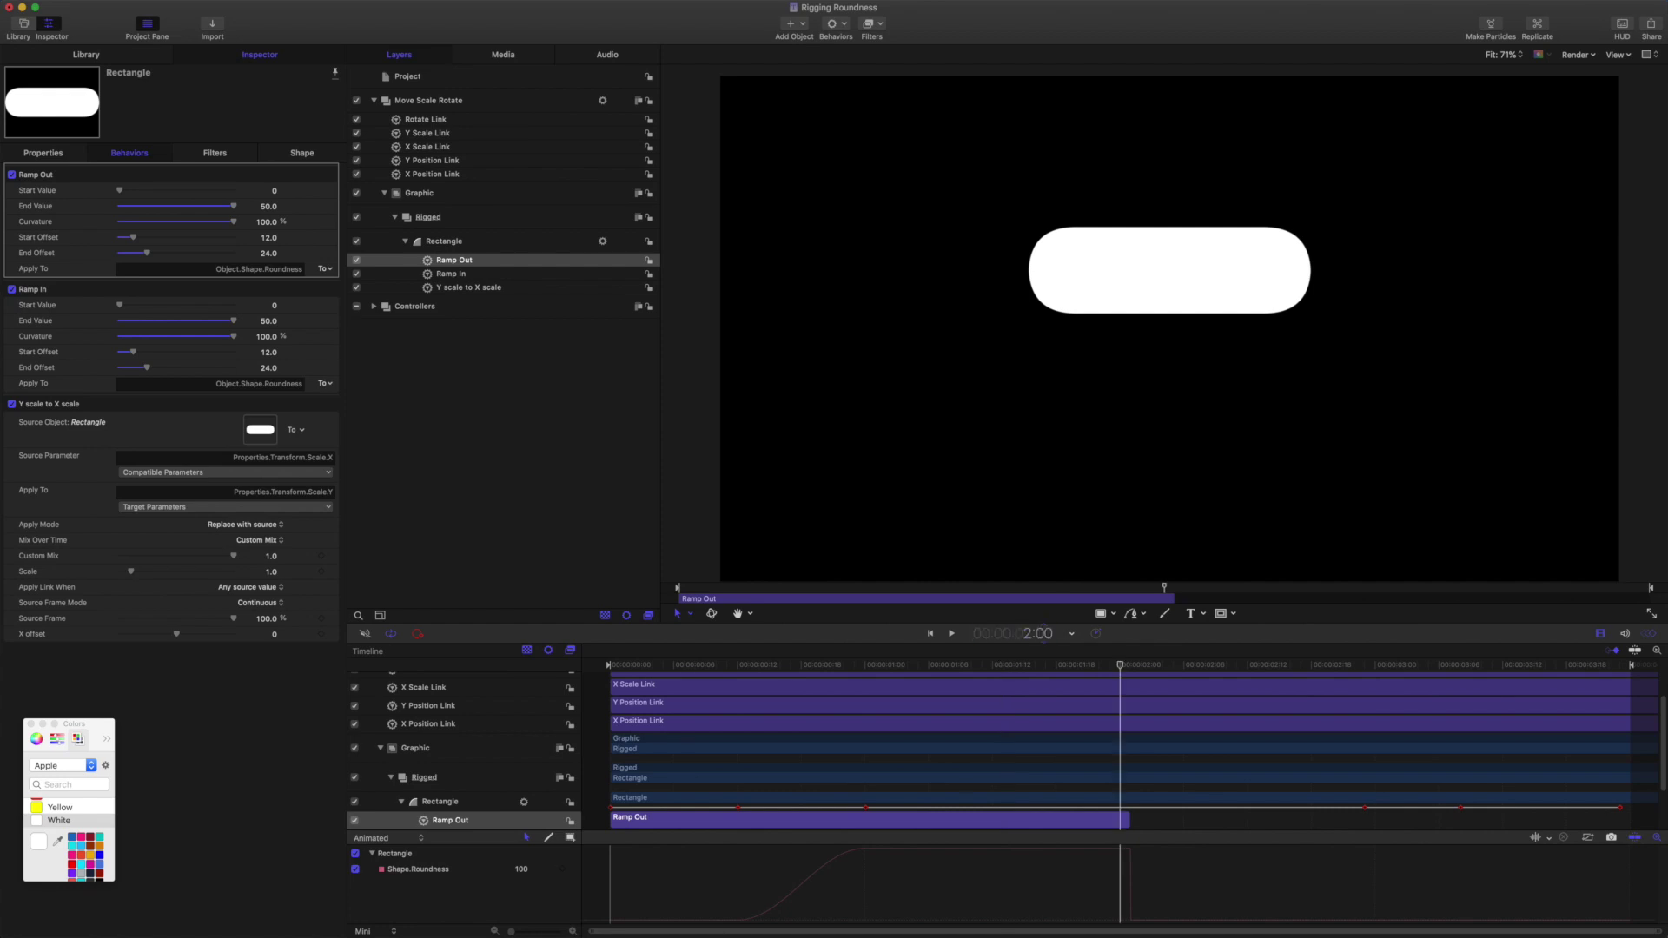
key("shift+bracketleft")
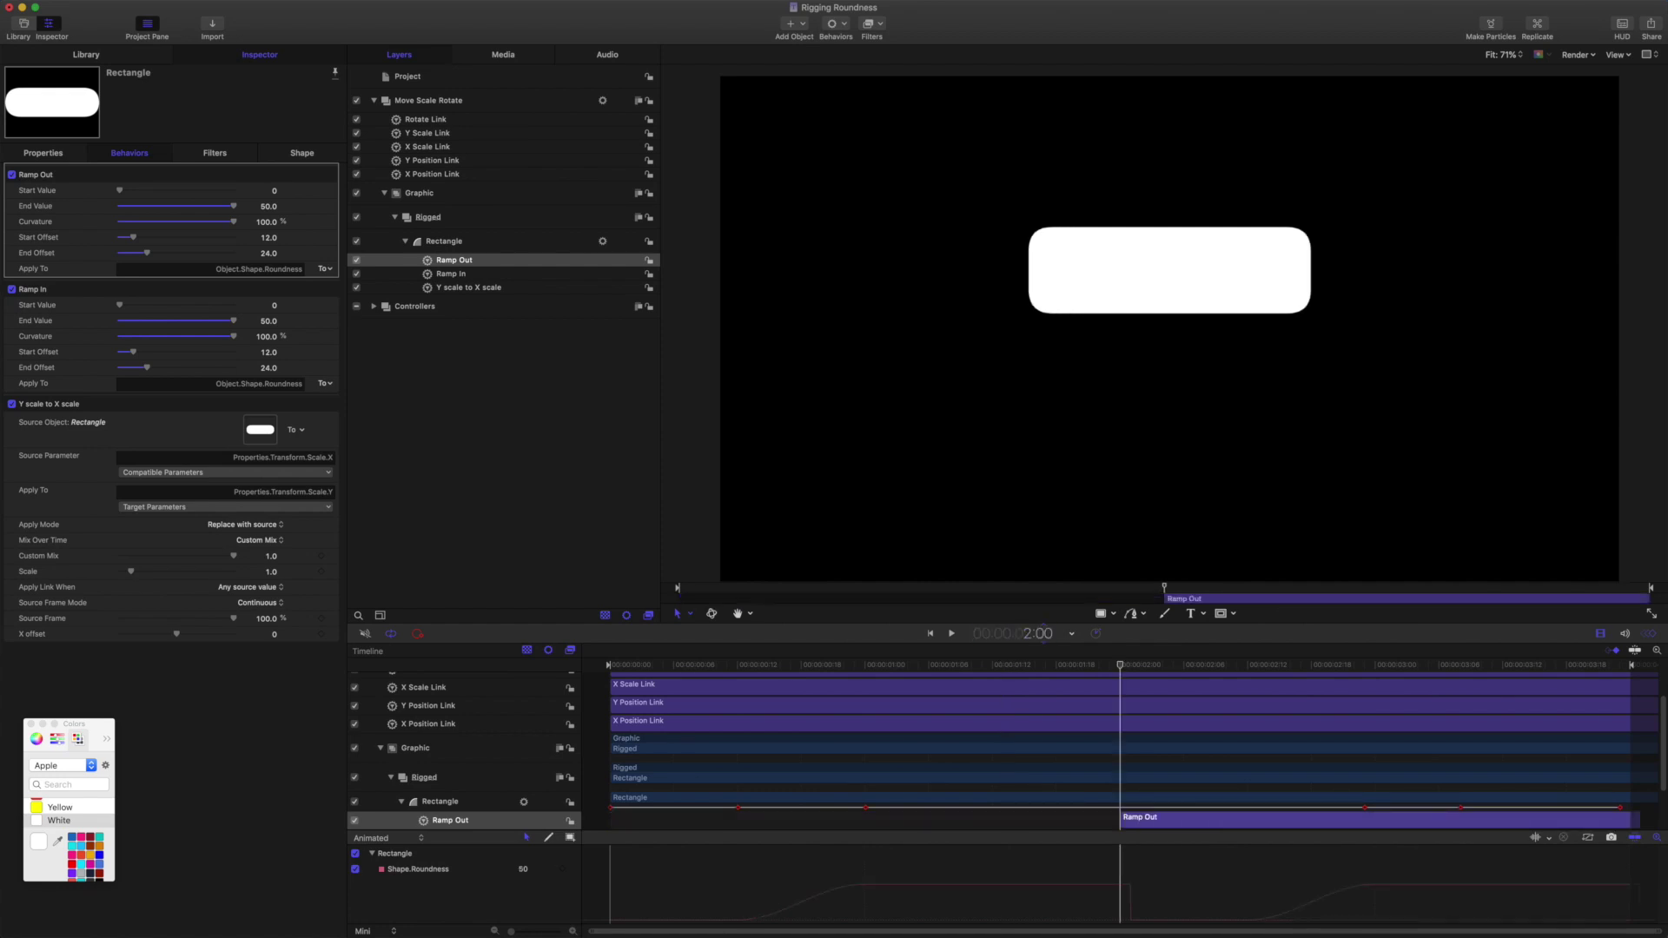
scroll(1113, 715, "down", 2)
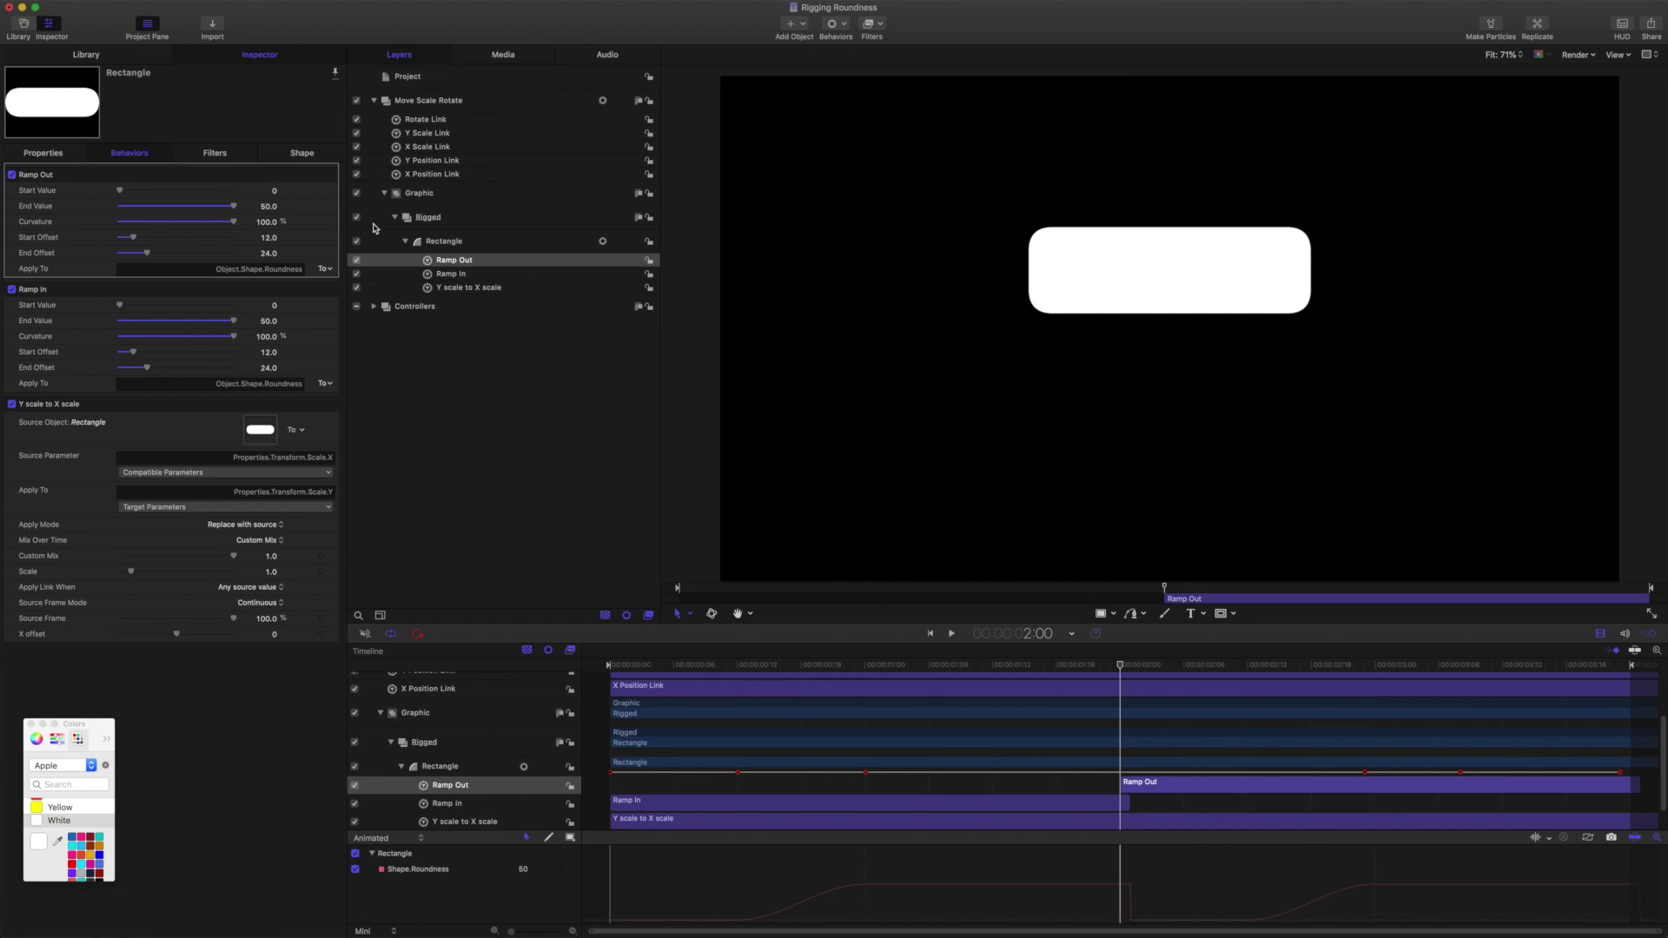
Step: Set Ramp Out's Start Value to 50 and End Value to 0
left_click(273, 192)
type("50")
key("Return")
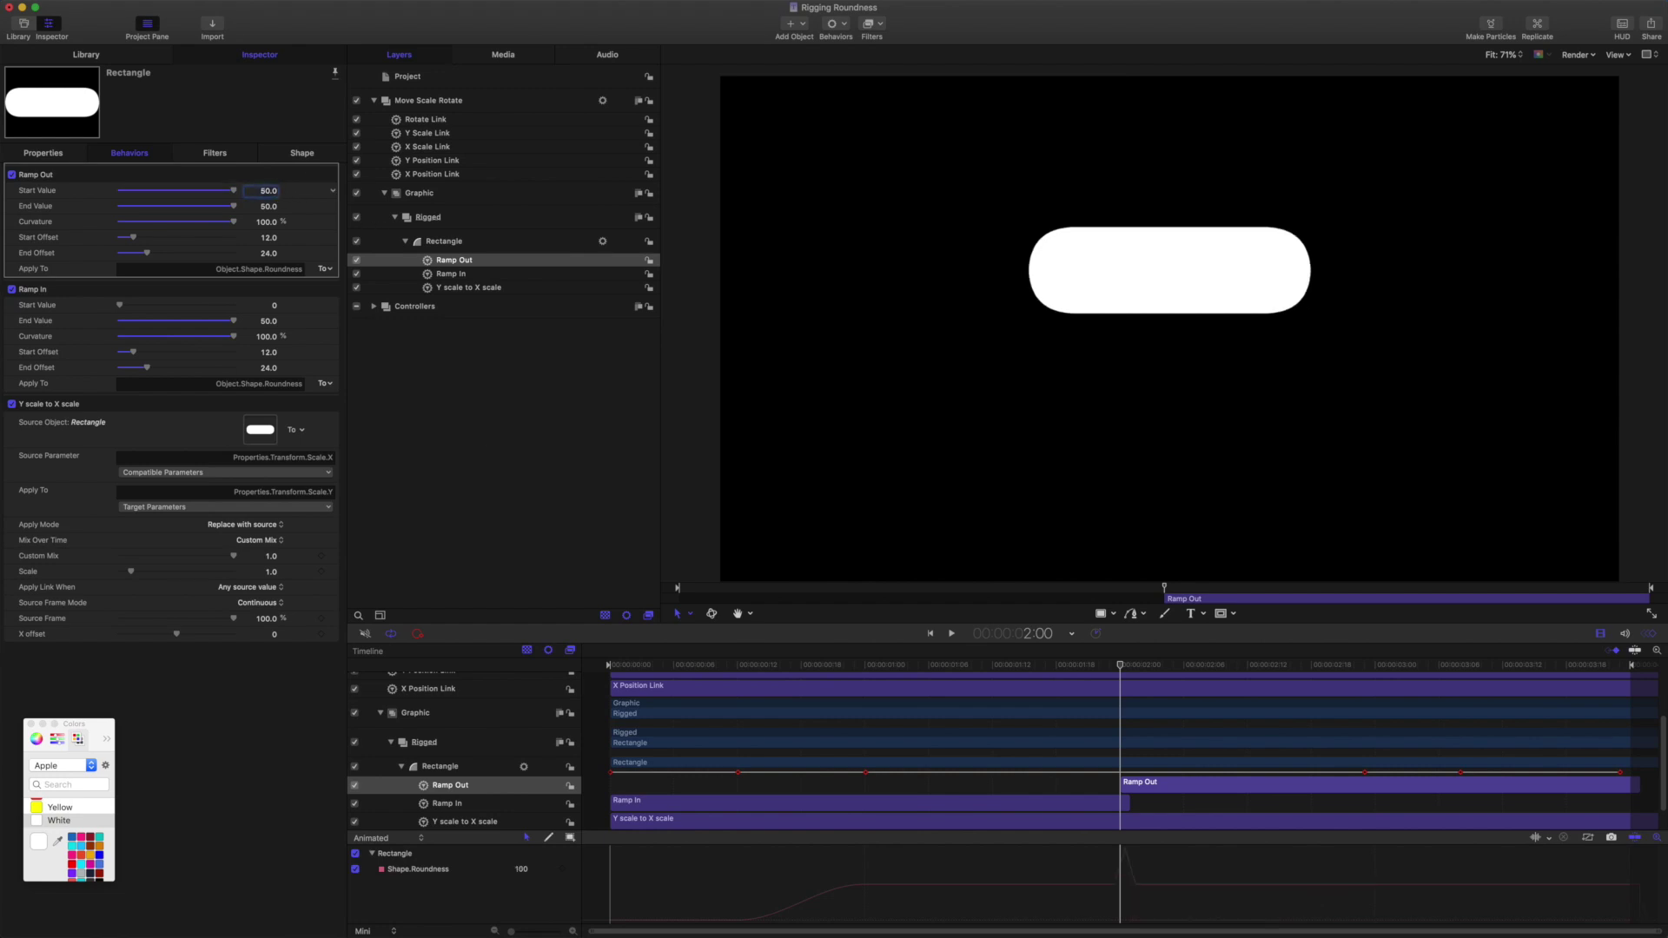
left_click(271, 206)
type("0")
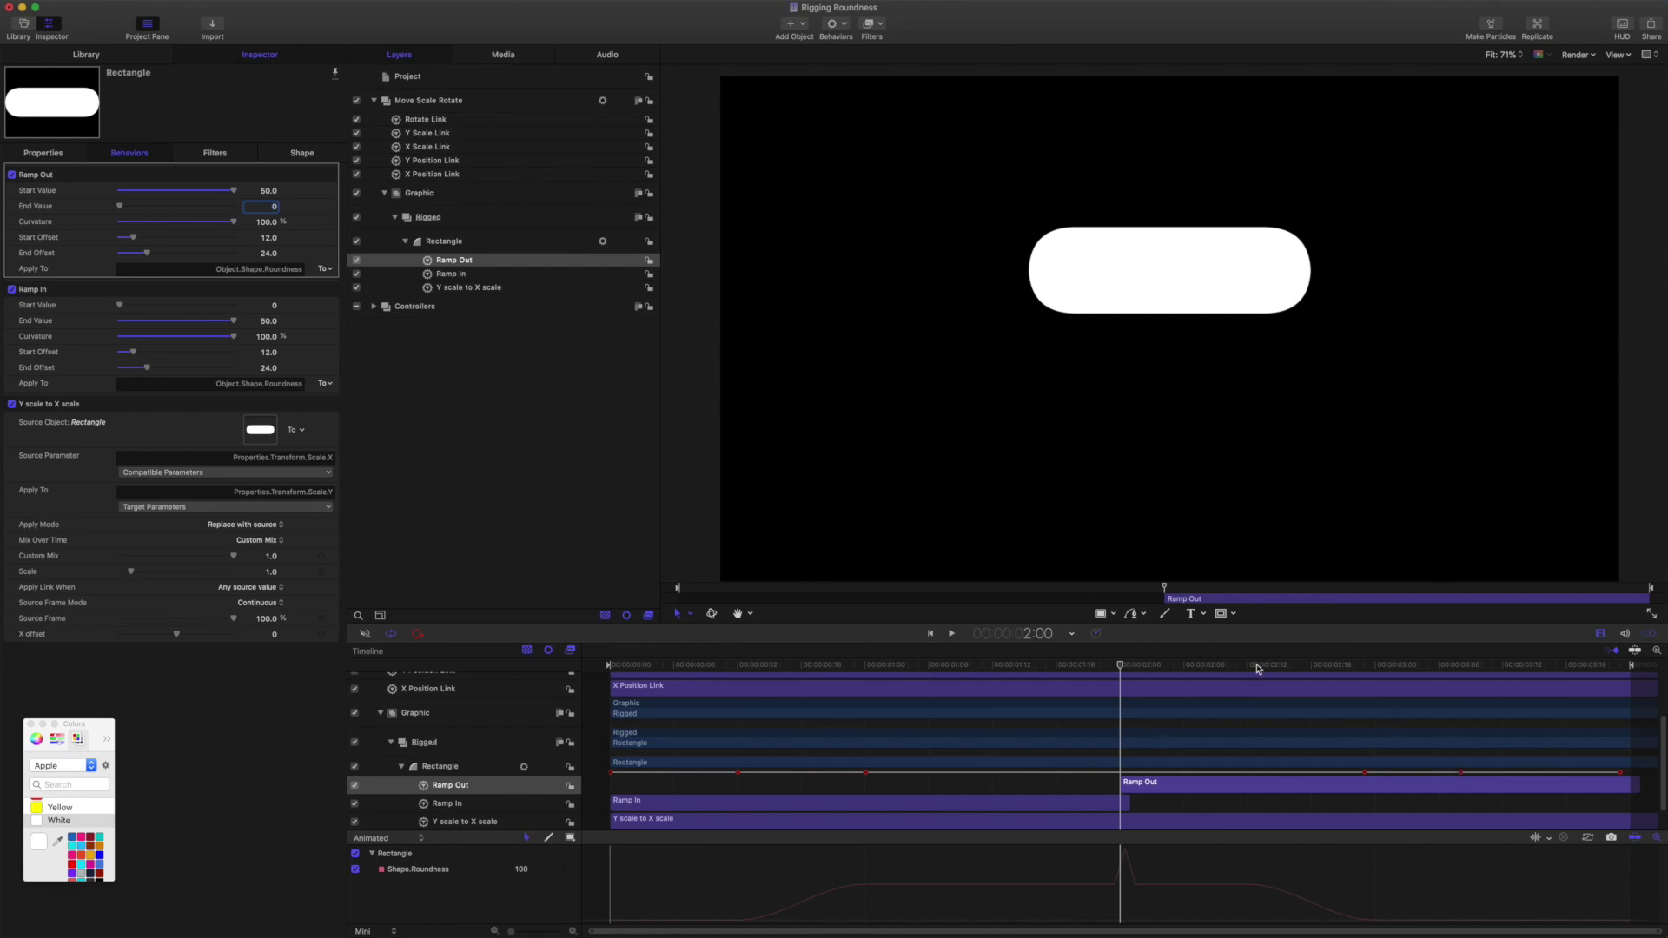
left_click(1120, 667)
mouse_move(1121, 668)
left_mouse_down()
mouse_move(1102, 665)
mouse_move(1119, 667)
left_mouse_up()
Step: Trim Ramp In to end at 2:00 and preview the ramp-out timing
left_click(1122, 801)
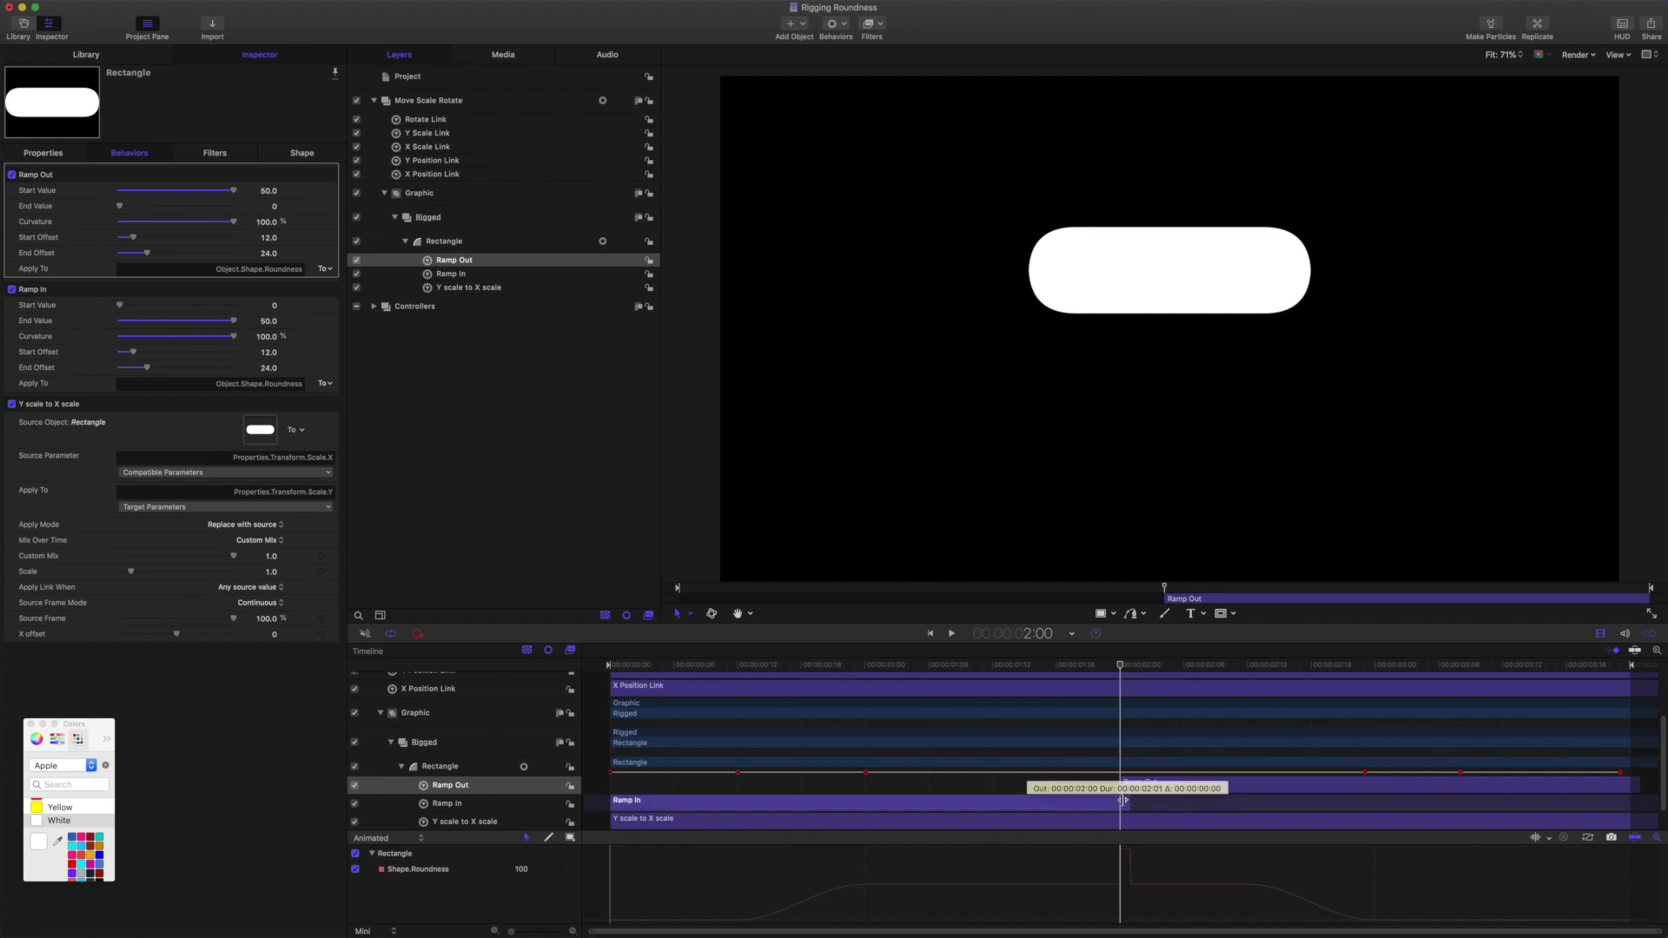
left_click_drag(1122, 801, 1119, 799)
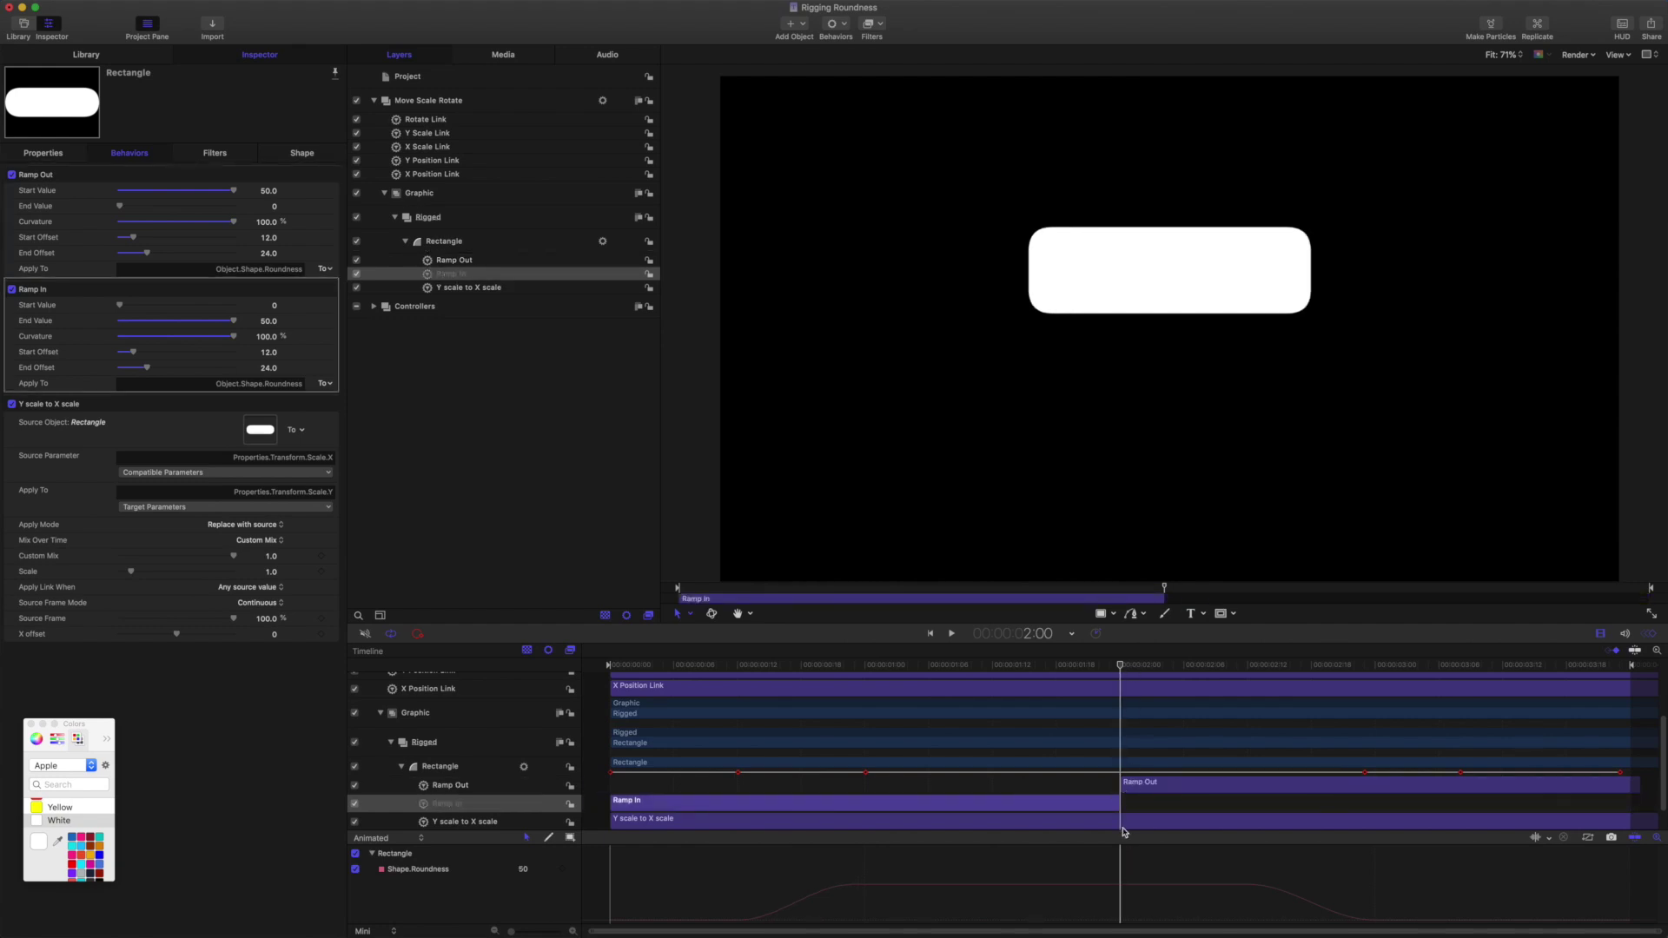
left_click_drag(1120, 667, 1365, 701)
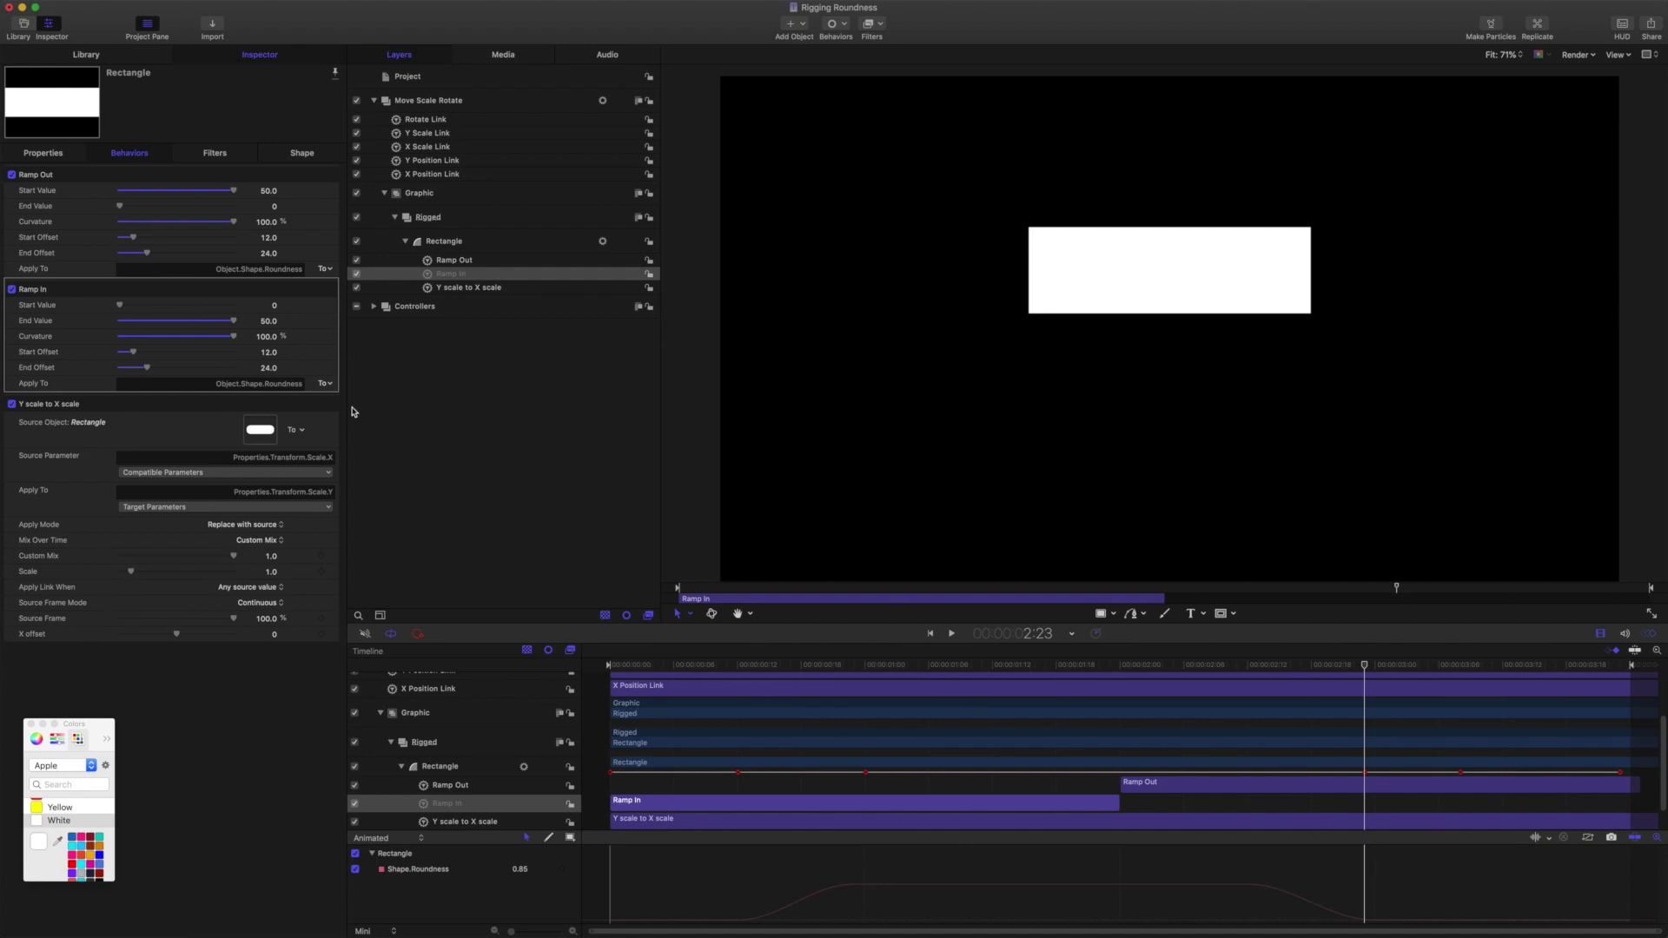
Step: Set Ramp Out's start offset to 23 and end offset to 15, then review playback
mouse_move(267, 238)
left_click_drag(267, 240, 272, 240)
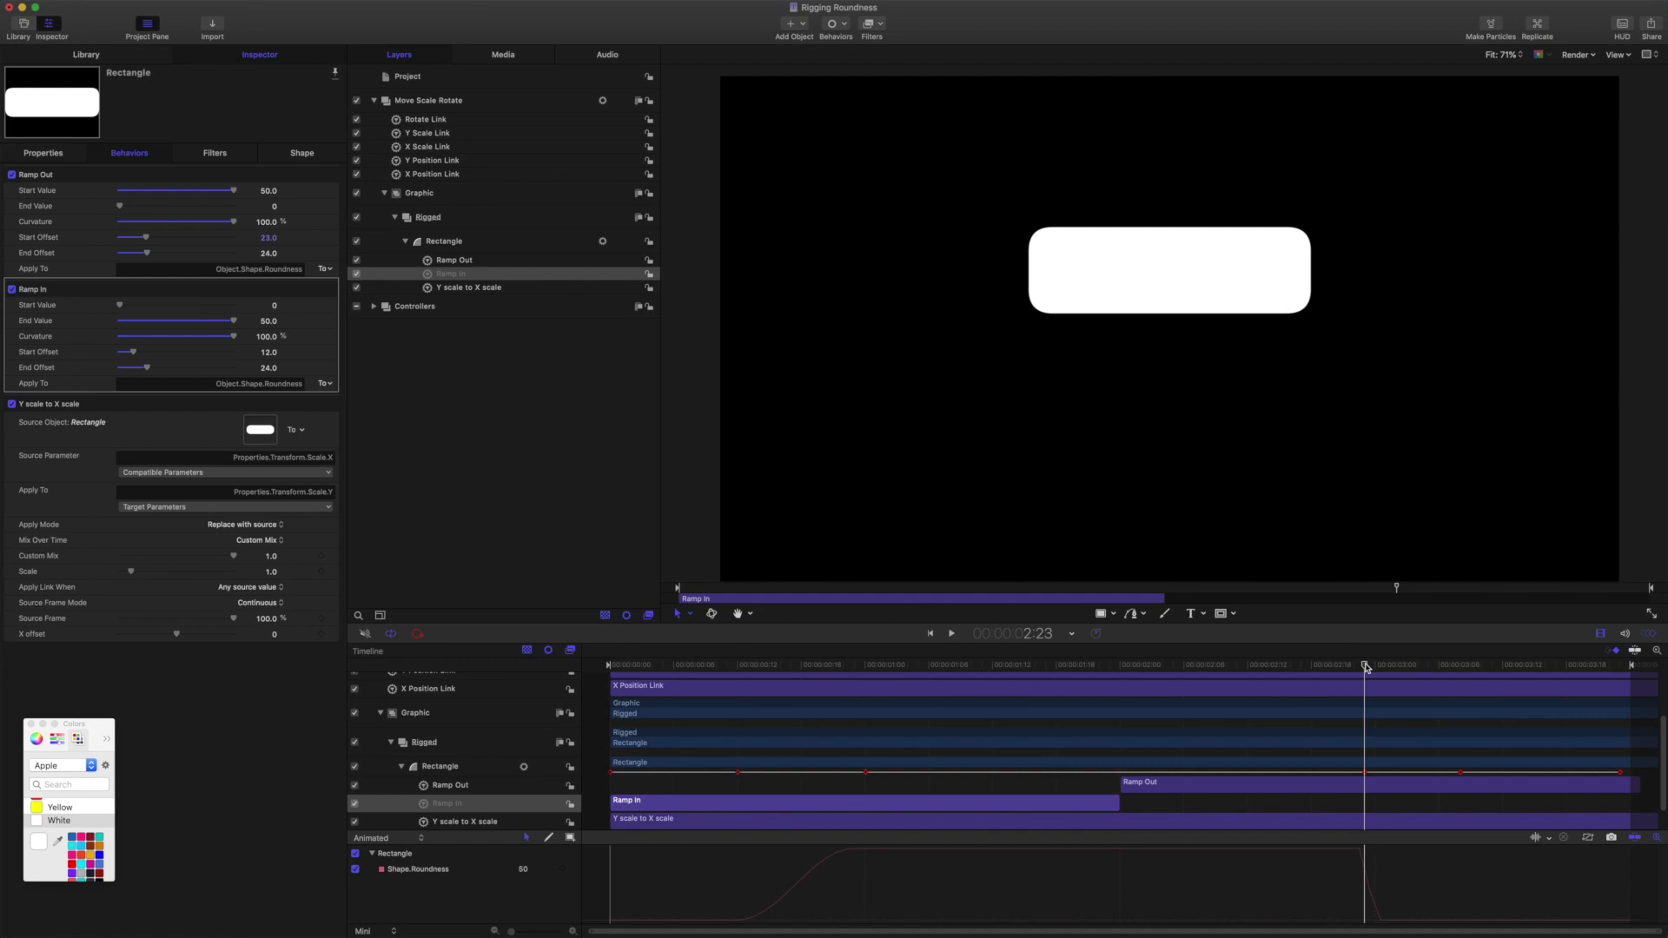
left_click_drag(1372, 674, 1459, 676)
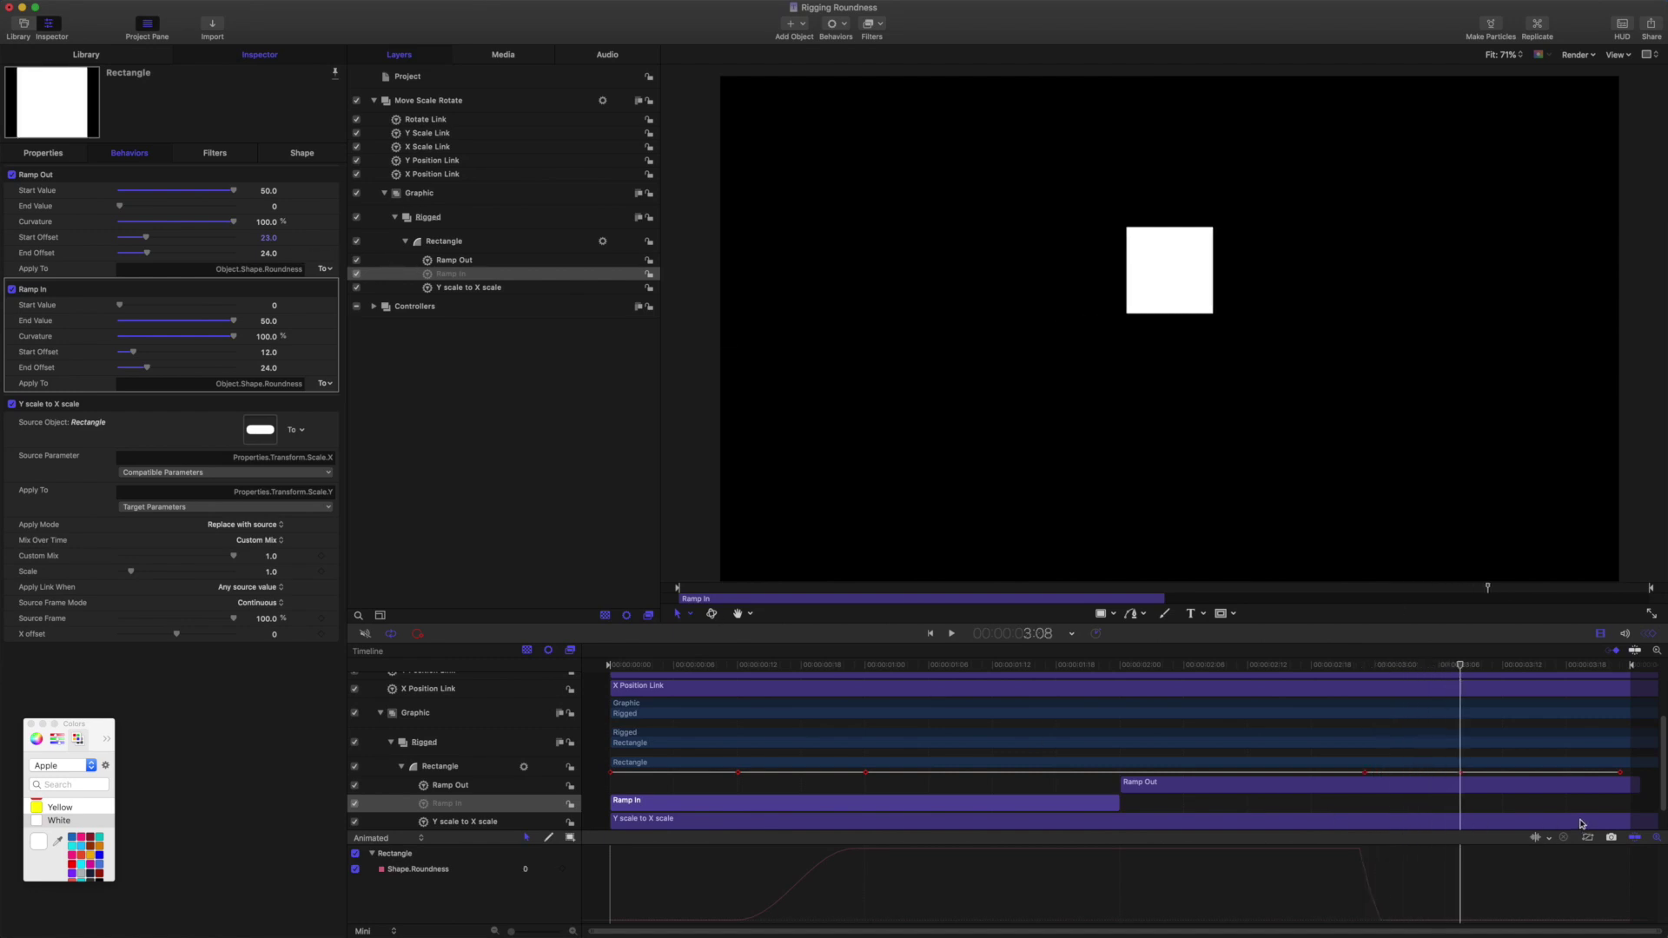
left_click_drag(269, 253, 282, 253)
left_click_drag(1459, 665, 609, 666)
key("space")
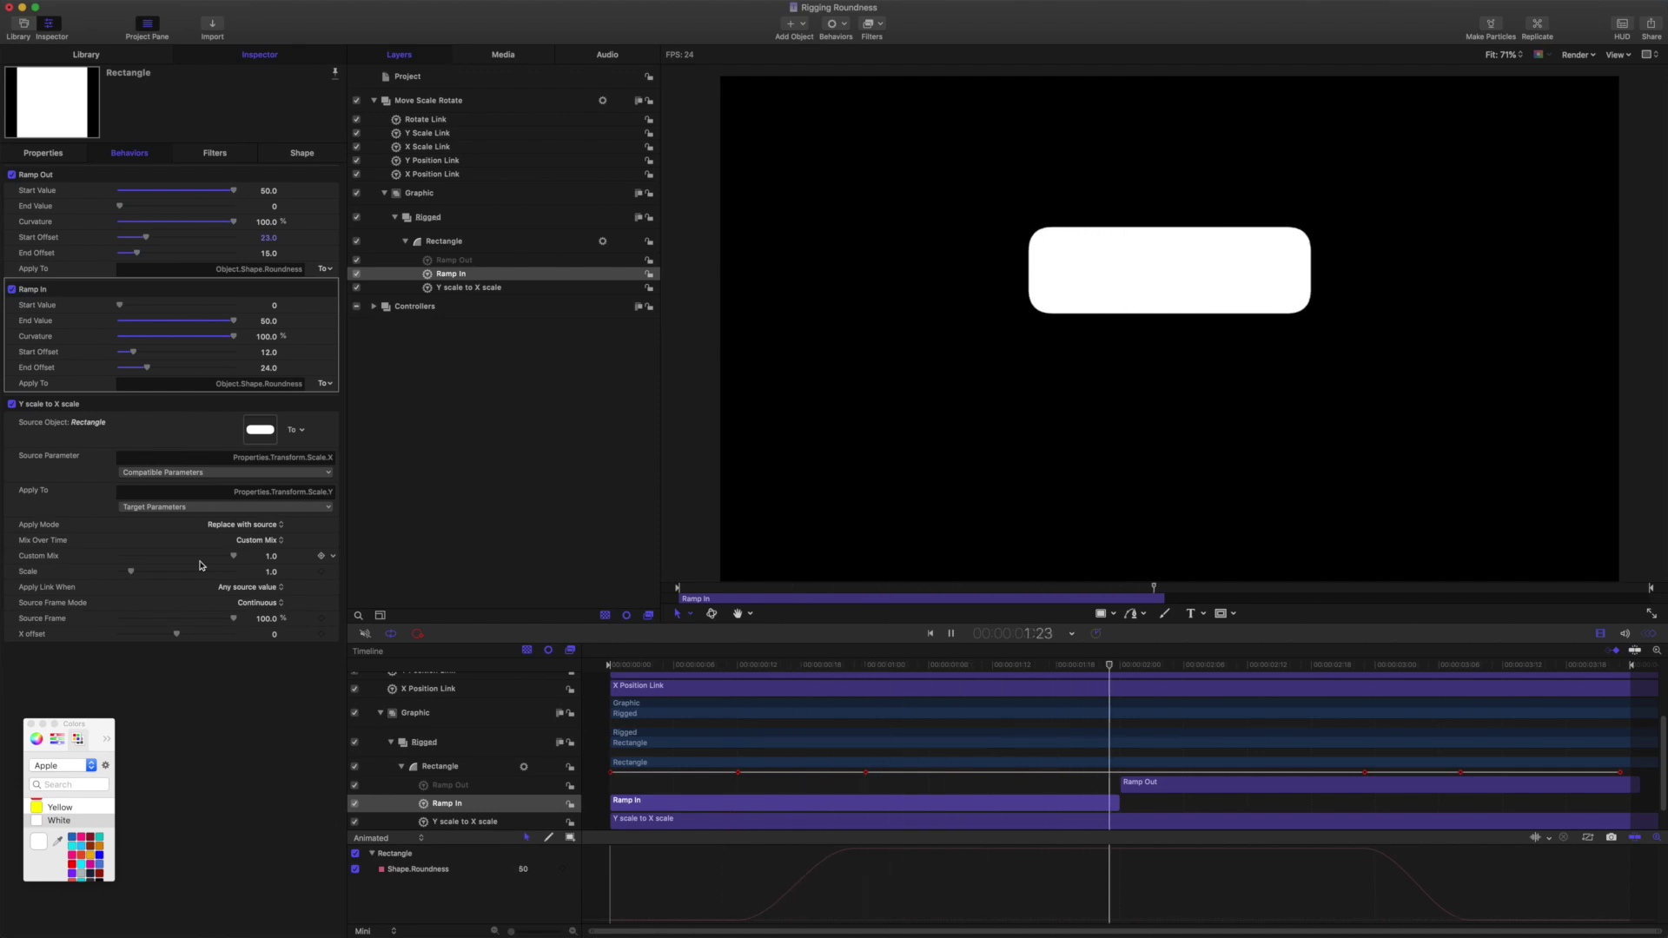
key("space")
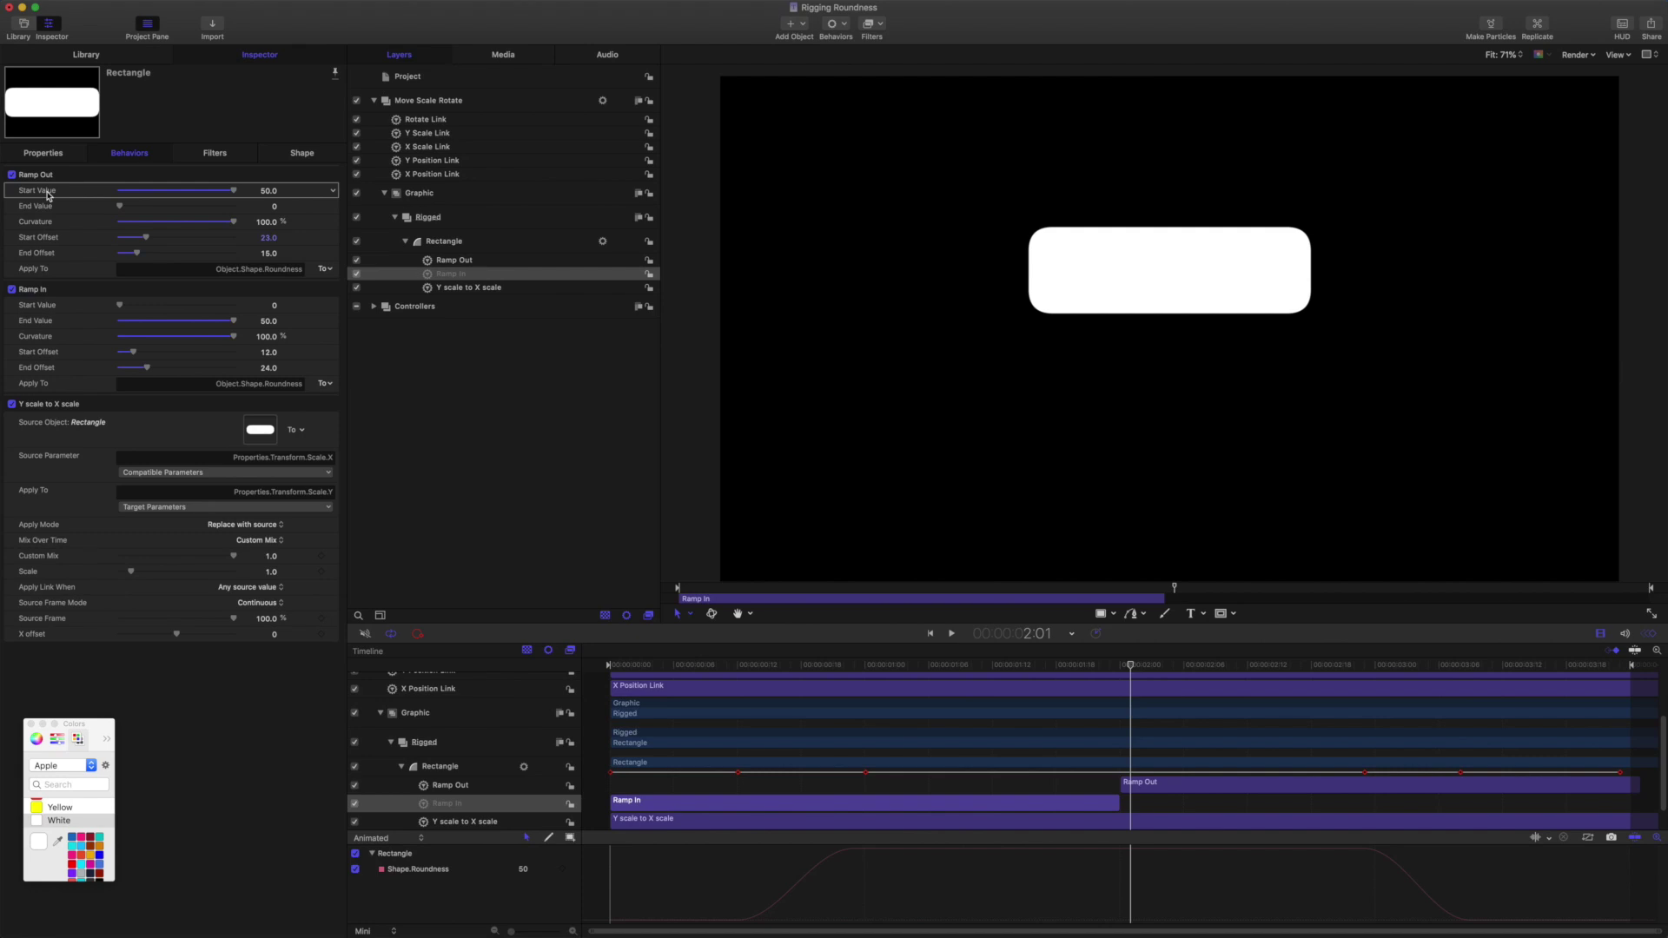
Step: Compare Ramp Out with Ramp In, then link Ramp In's End Value (50) to a new slider rig
left_click(29, 263)
left_click(27, 306)
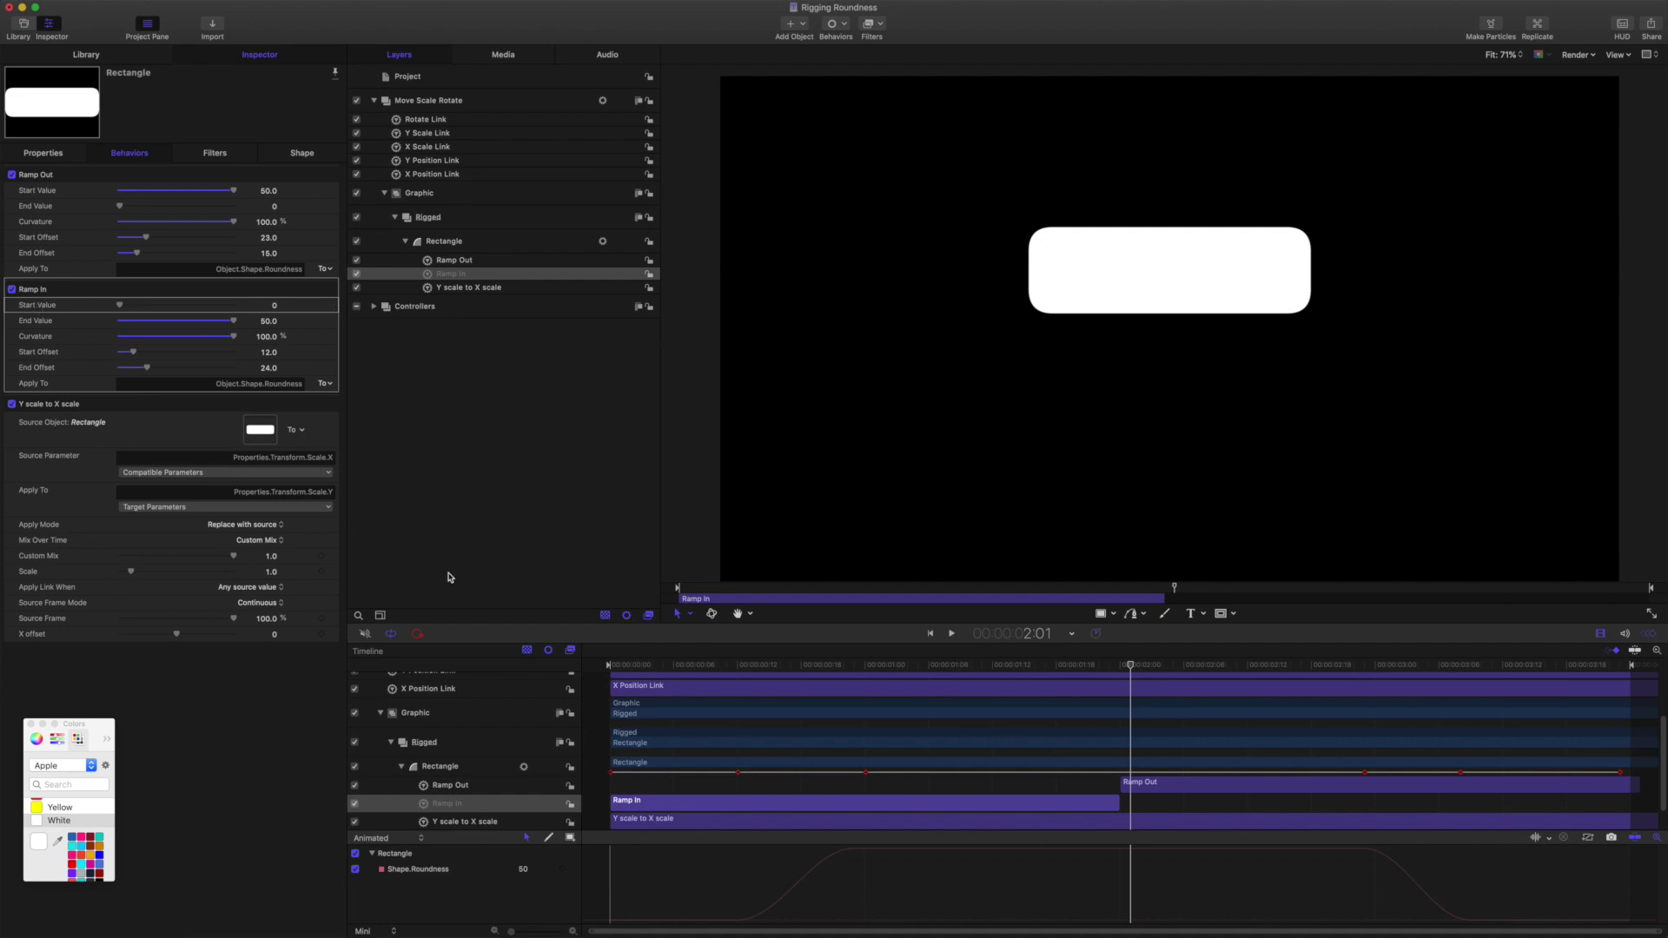
scroll(568, 640, "down", 1)
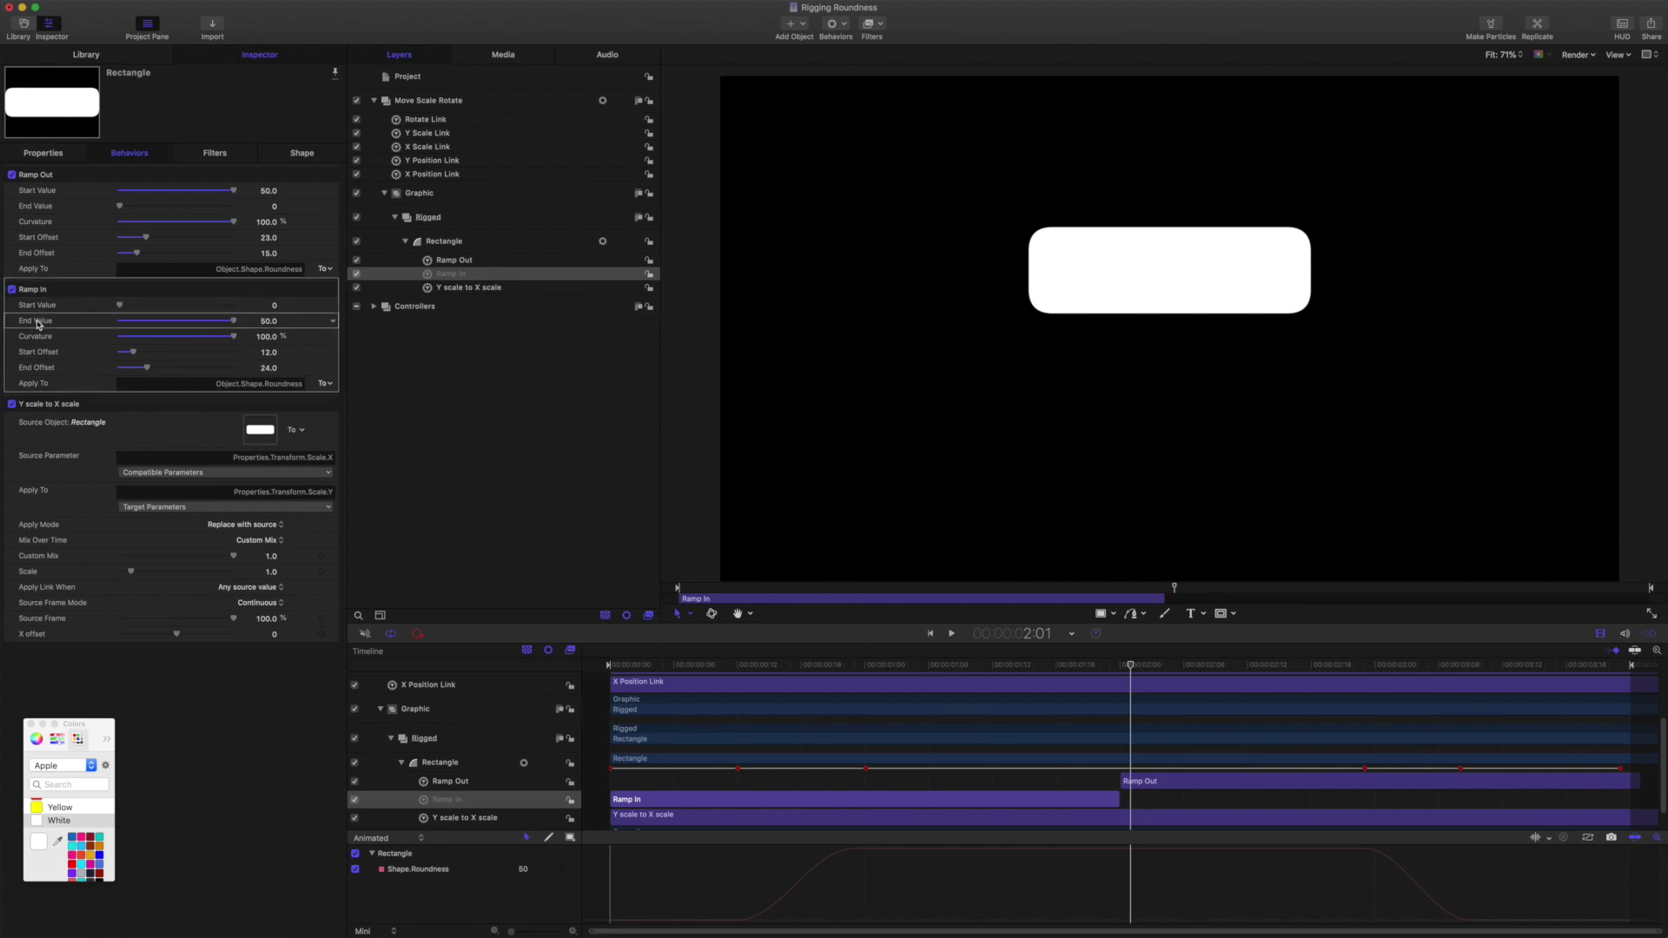
left_click(332, 321)
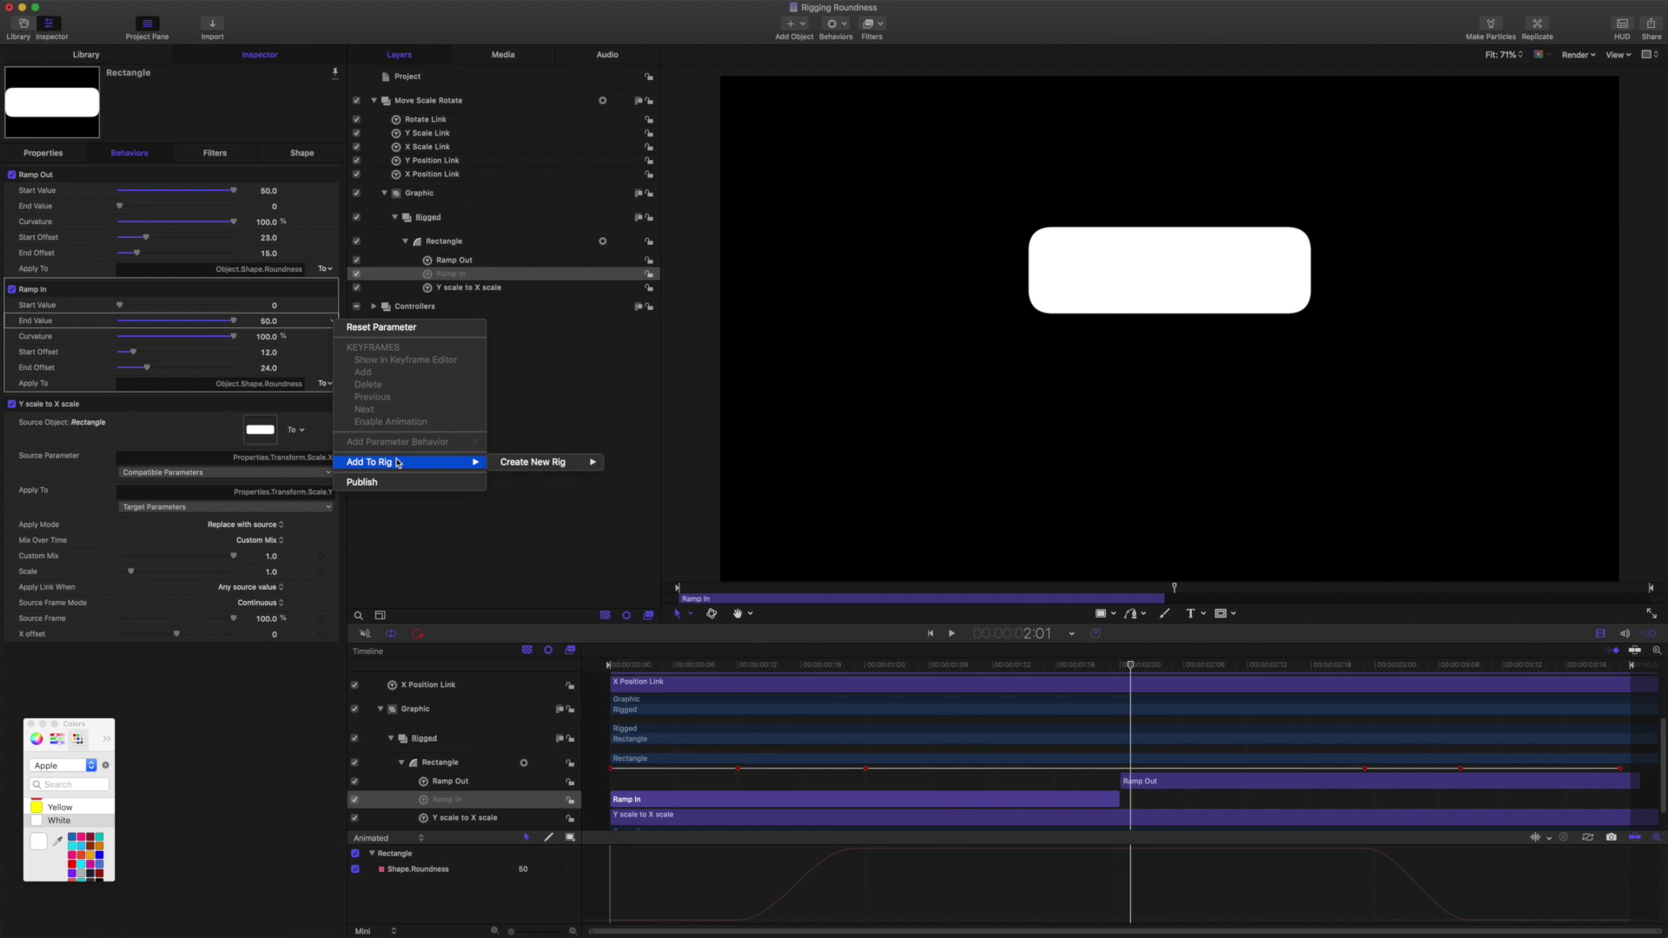
mouse_move(532, 461)
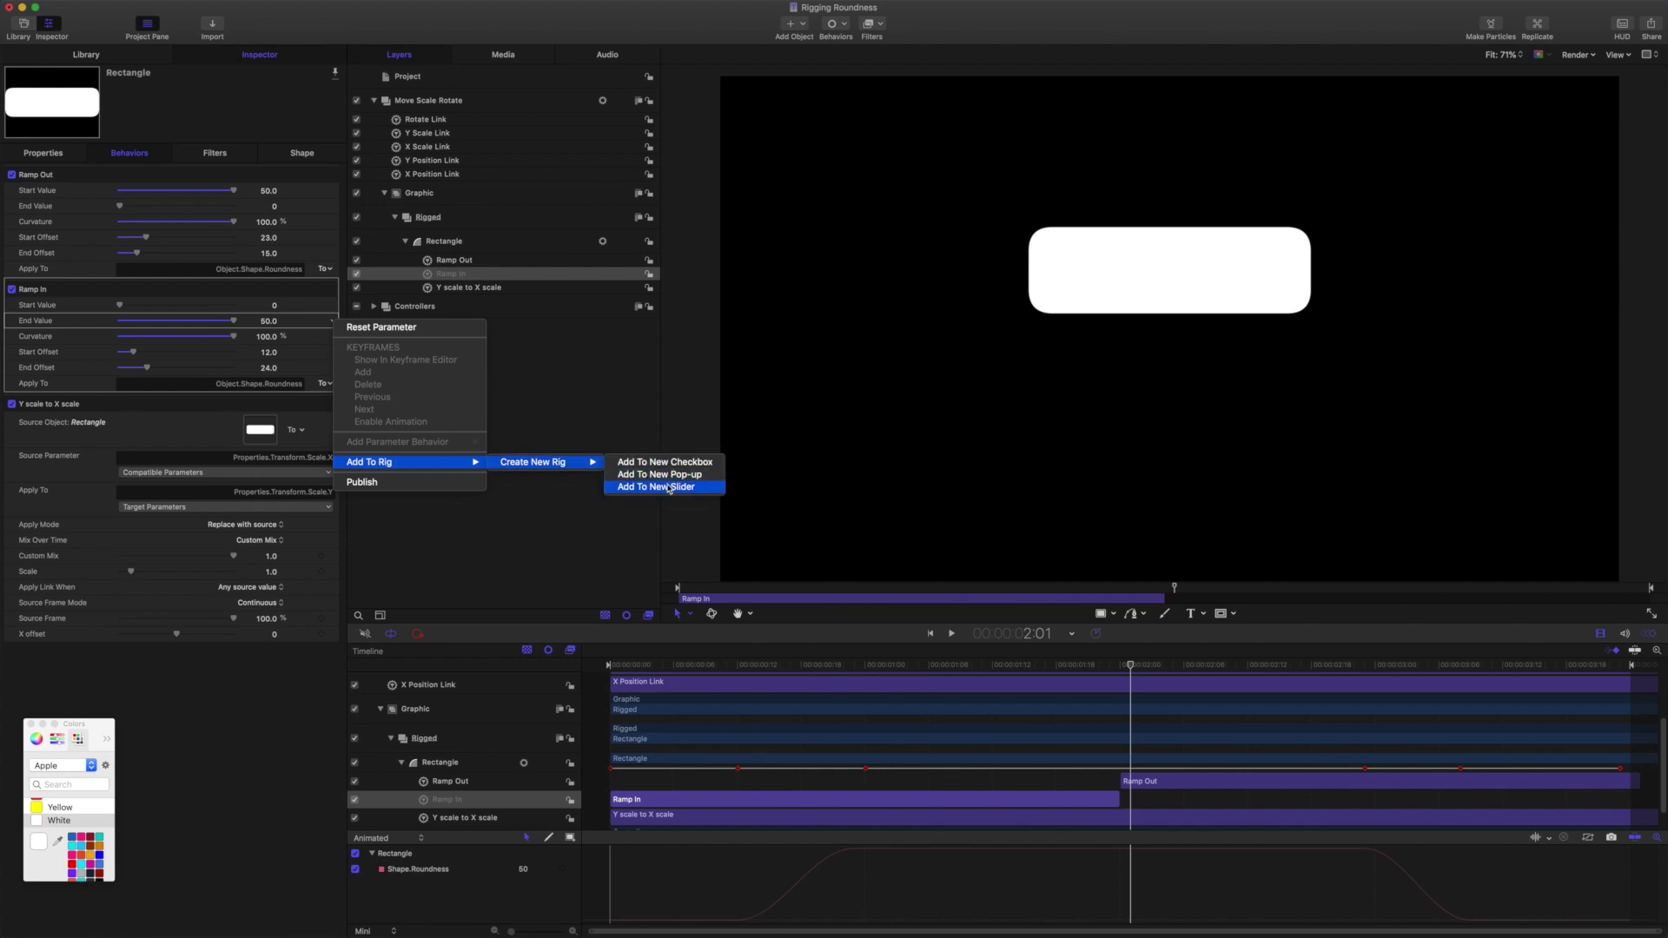
left_click(668, 488)
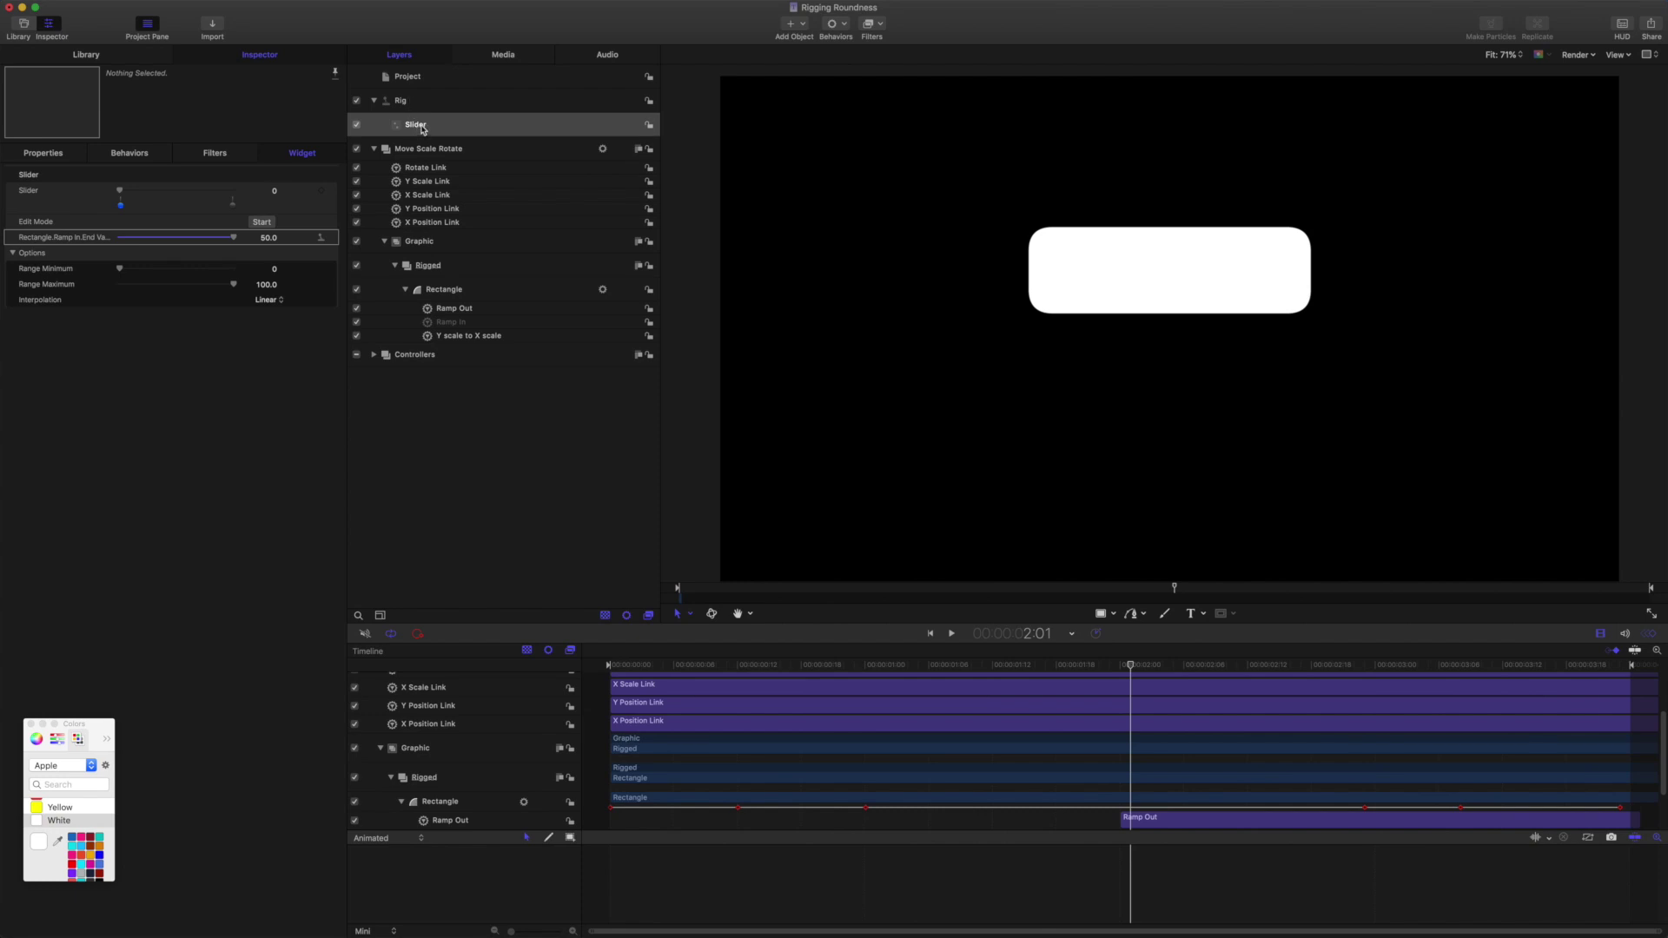
Step: Rename the new rig and its slider widget both to 'Roundness'
double_click(409, 100)
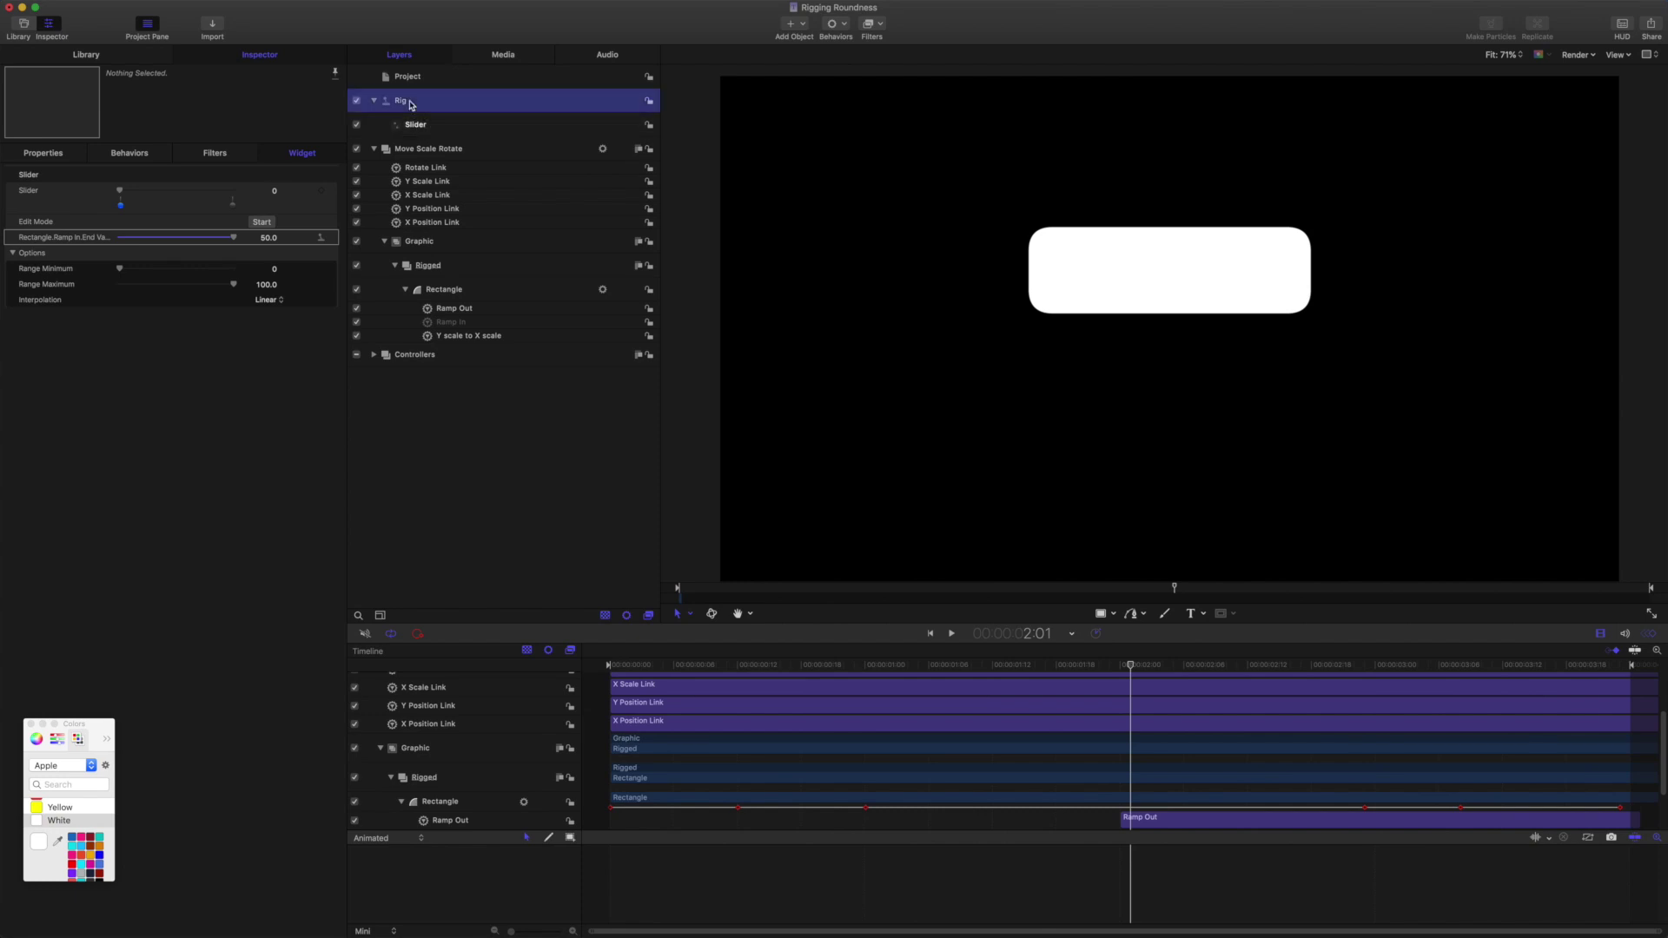
type("Ro")
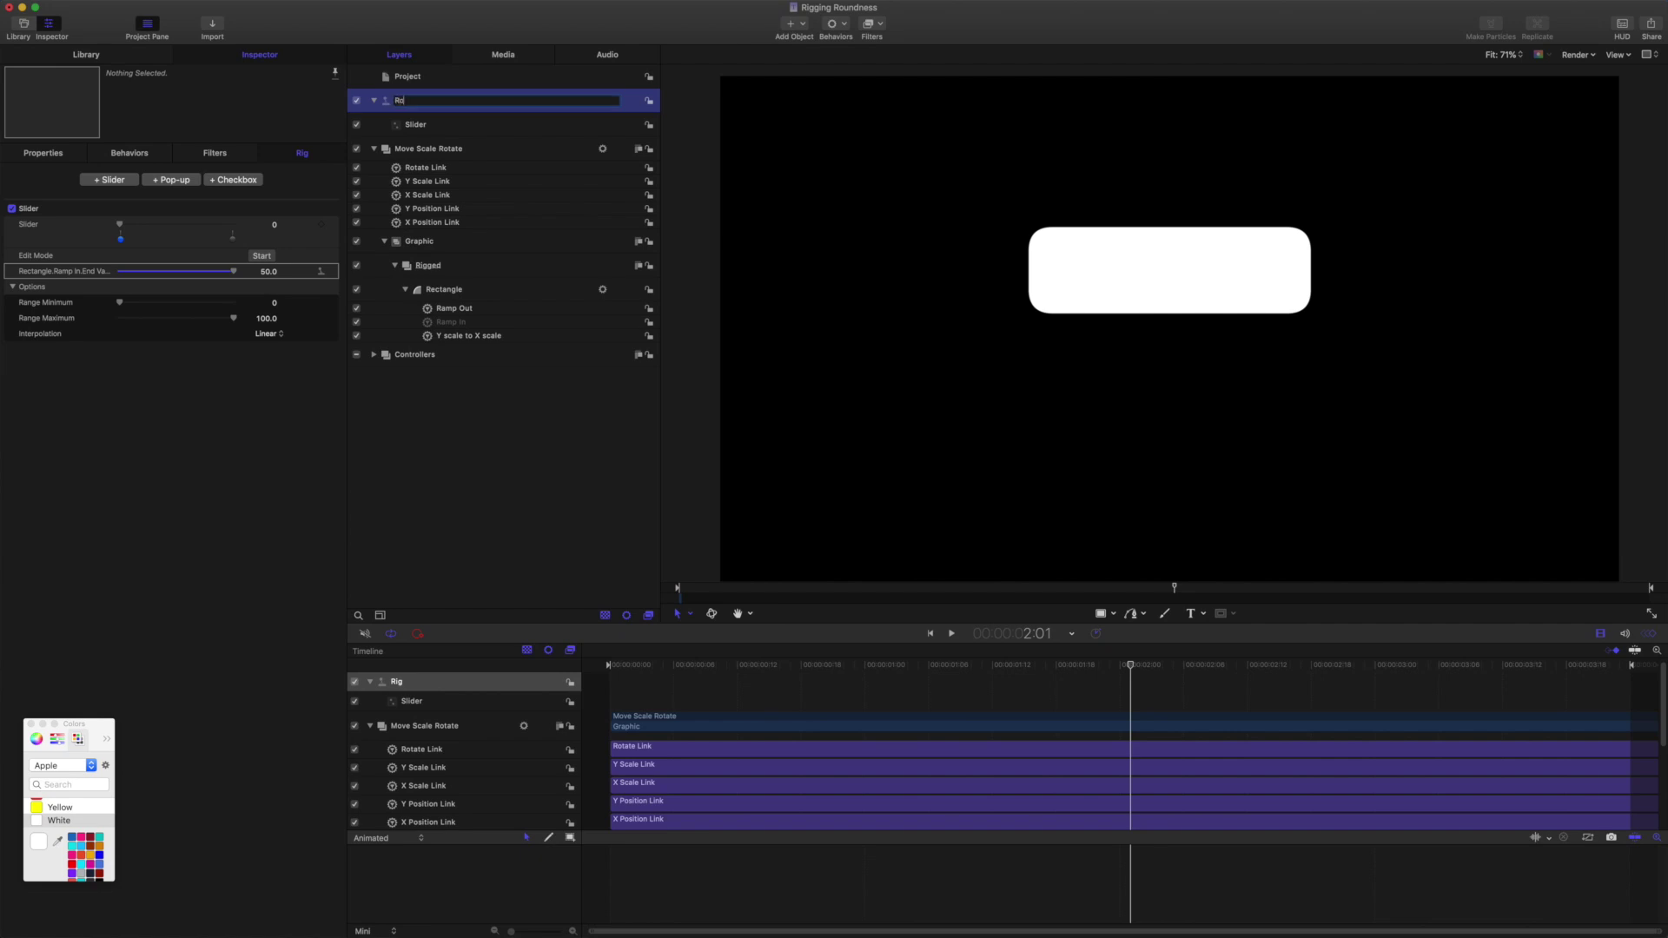
type("s")
key("Return")
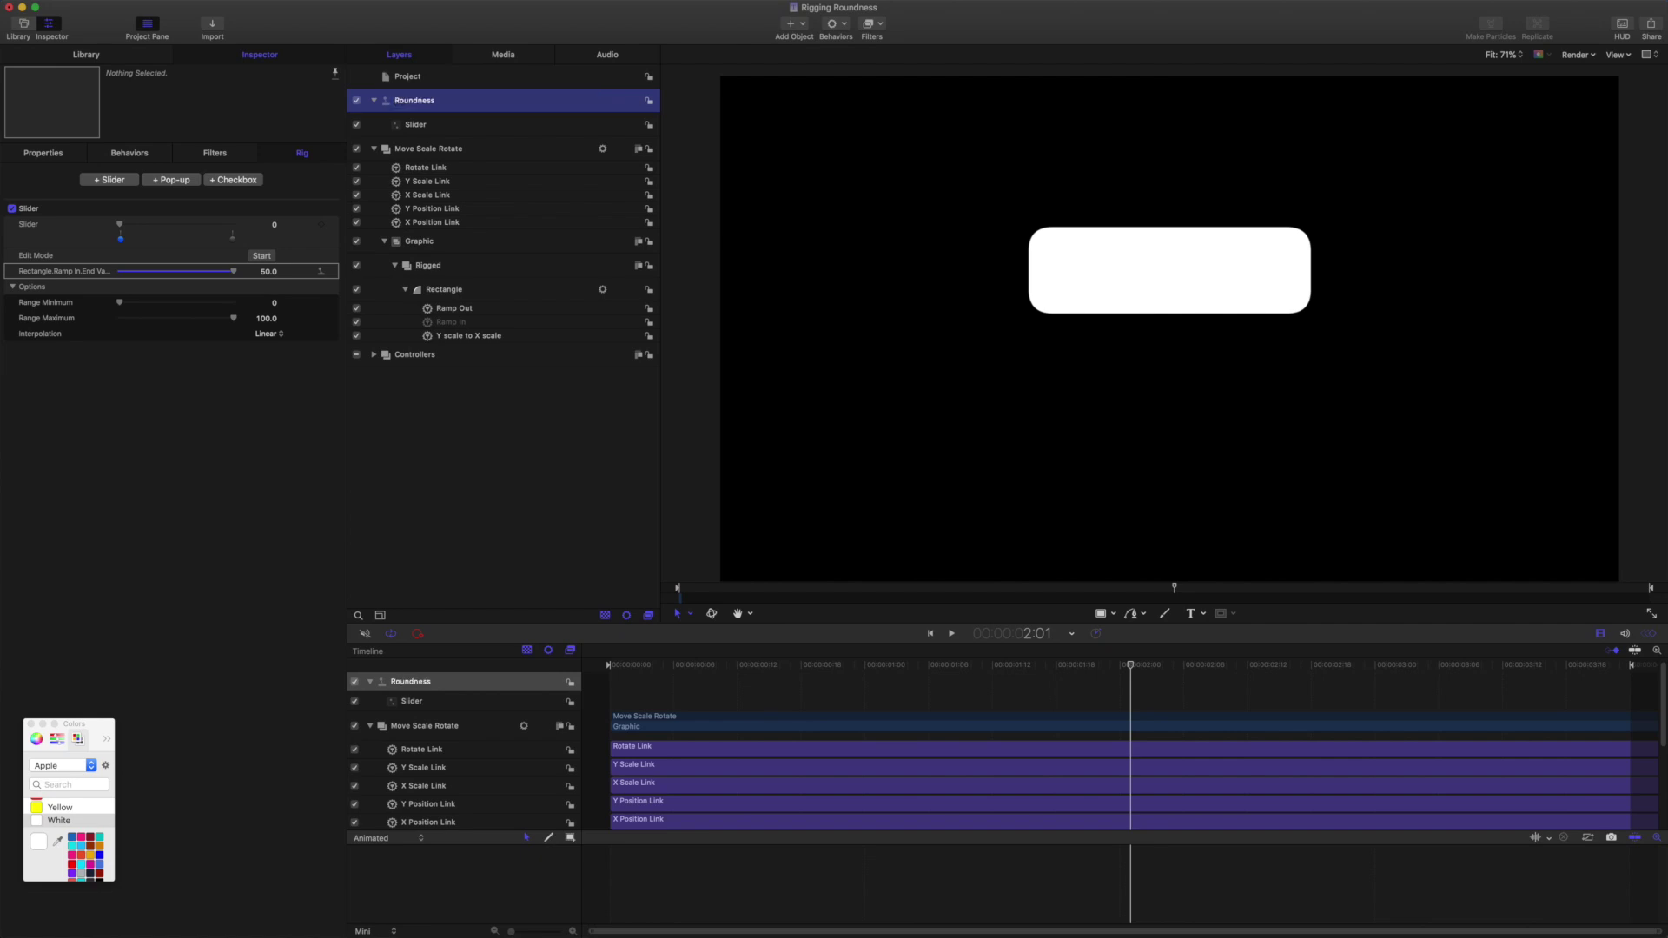
double_click(414, 123)
type("Roundness")
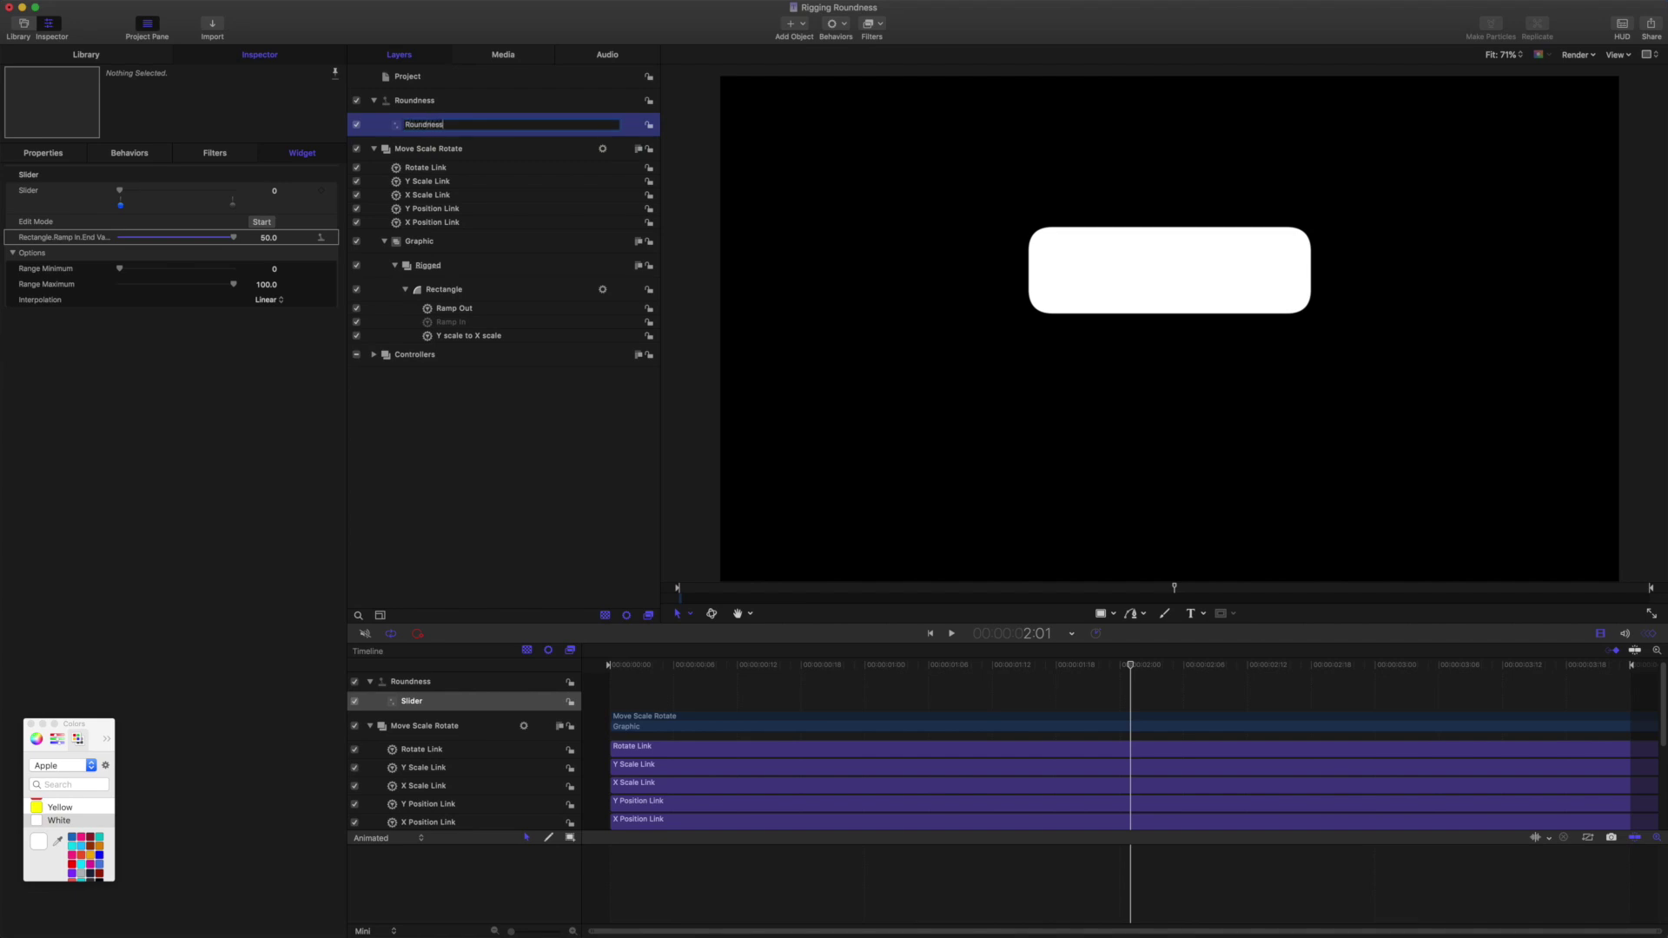
key("Return")
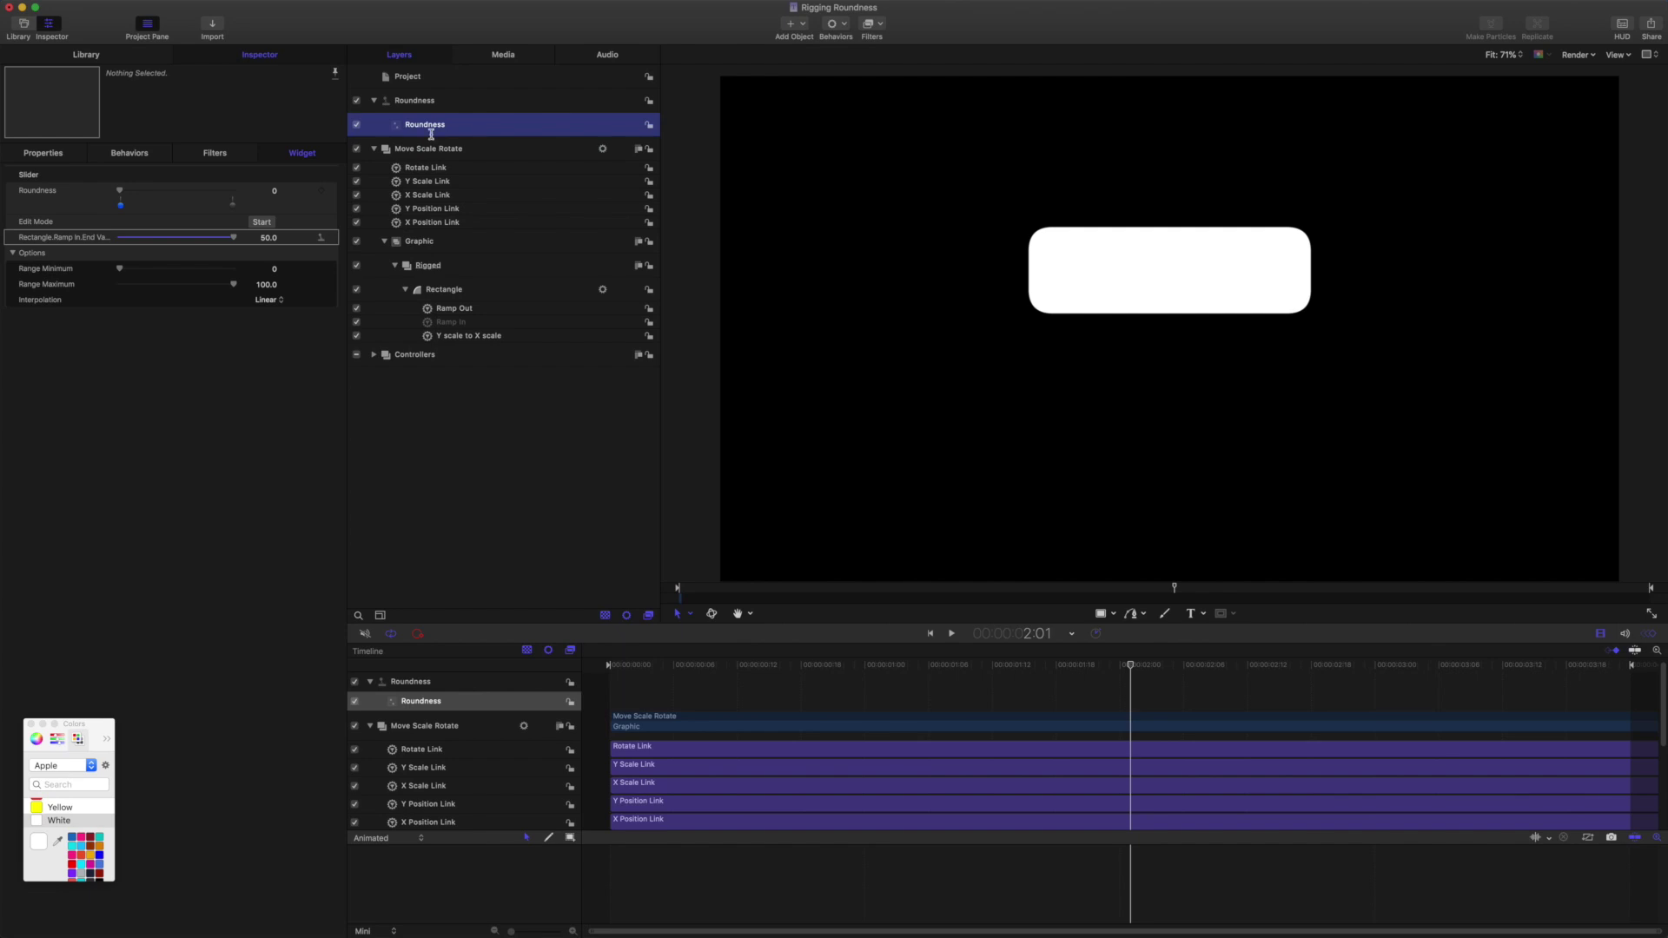
Step: Add Ramp Out's Start Value to the Roundness rig and select the Roundness widget
left_click(449, 309)
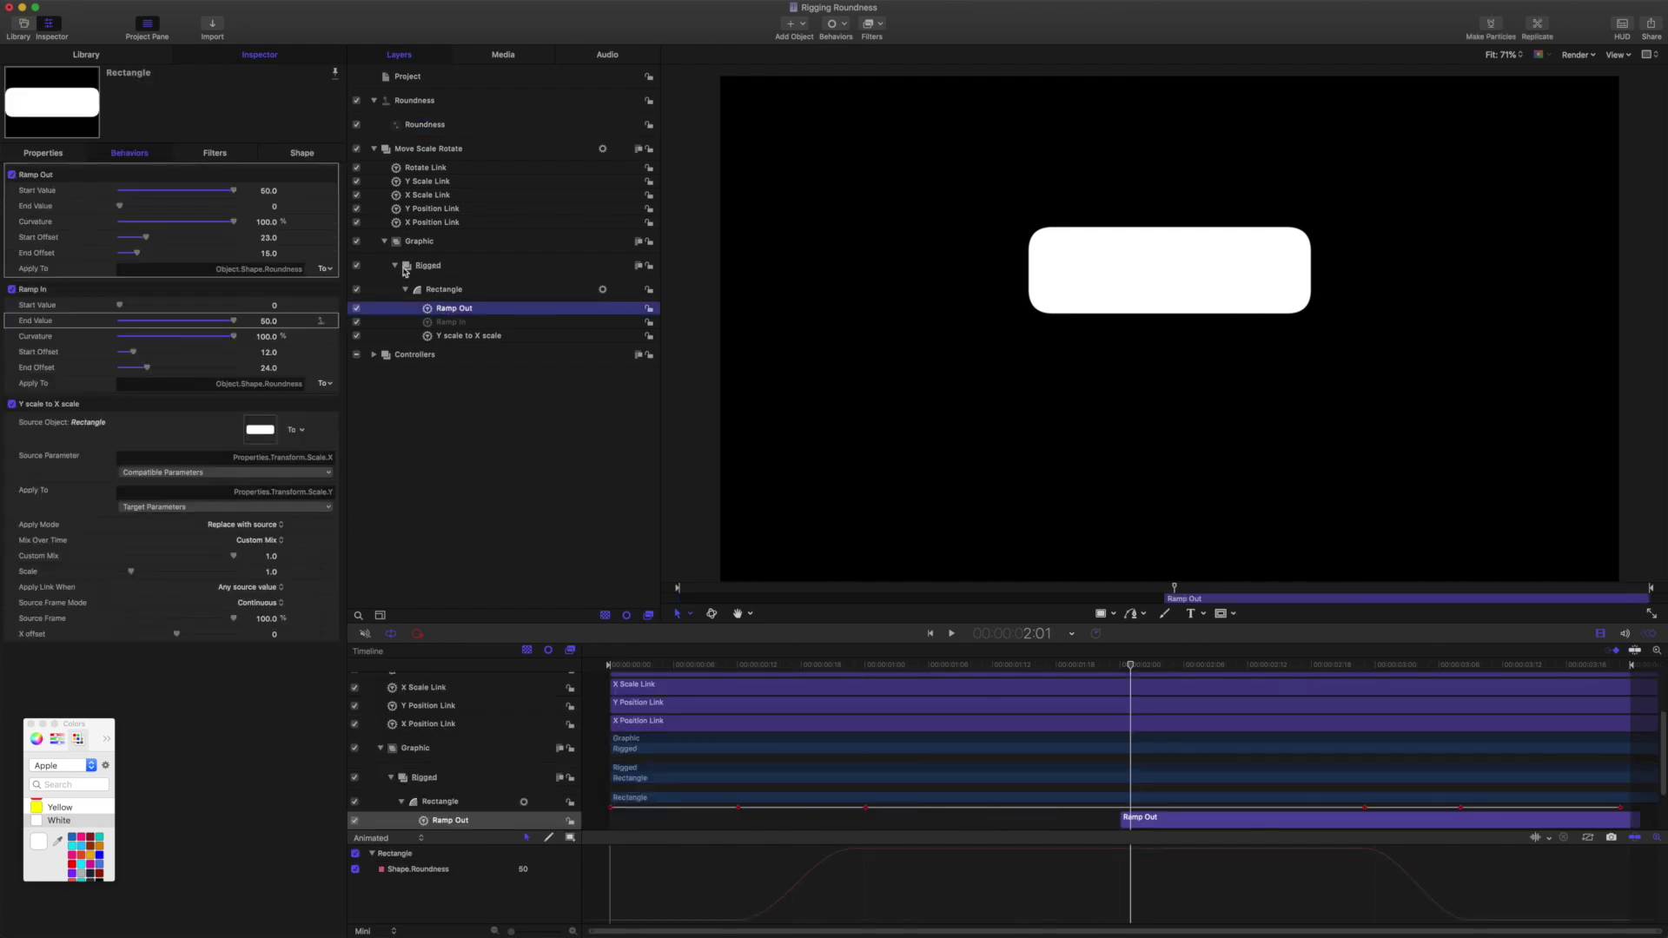
left_click(40, 192)
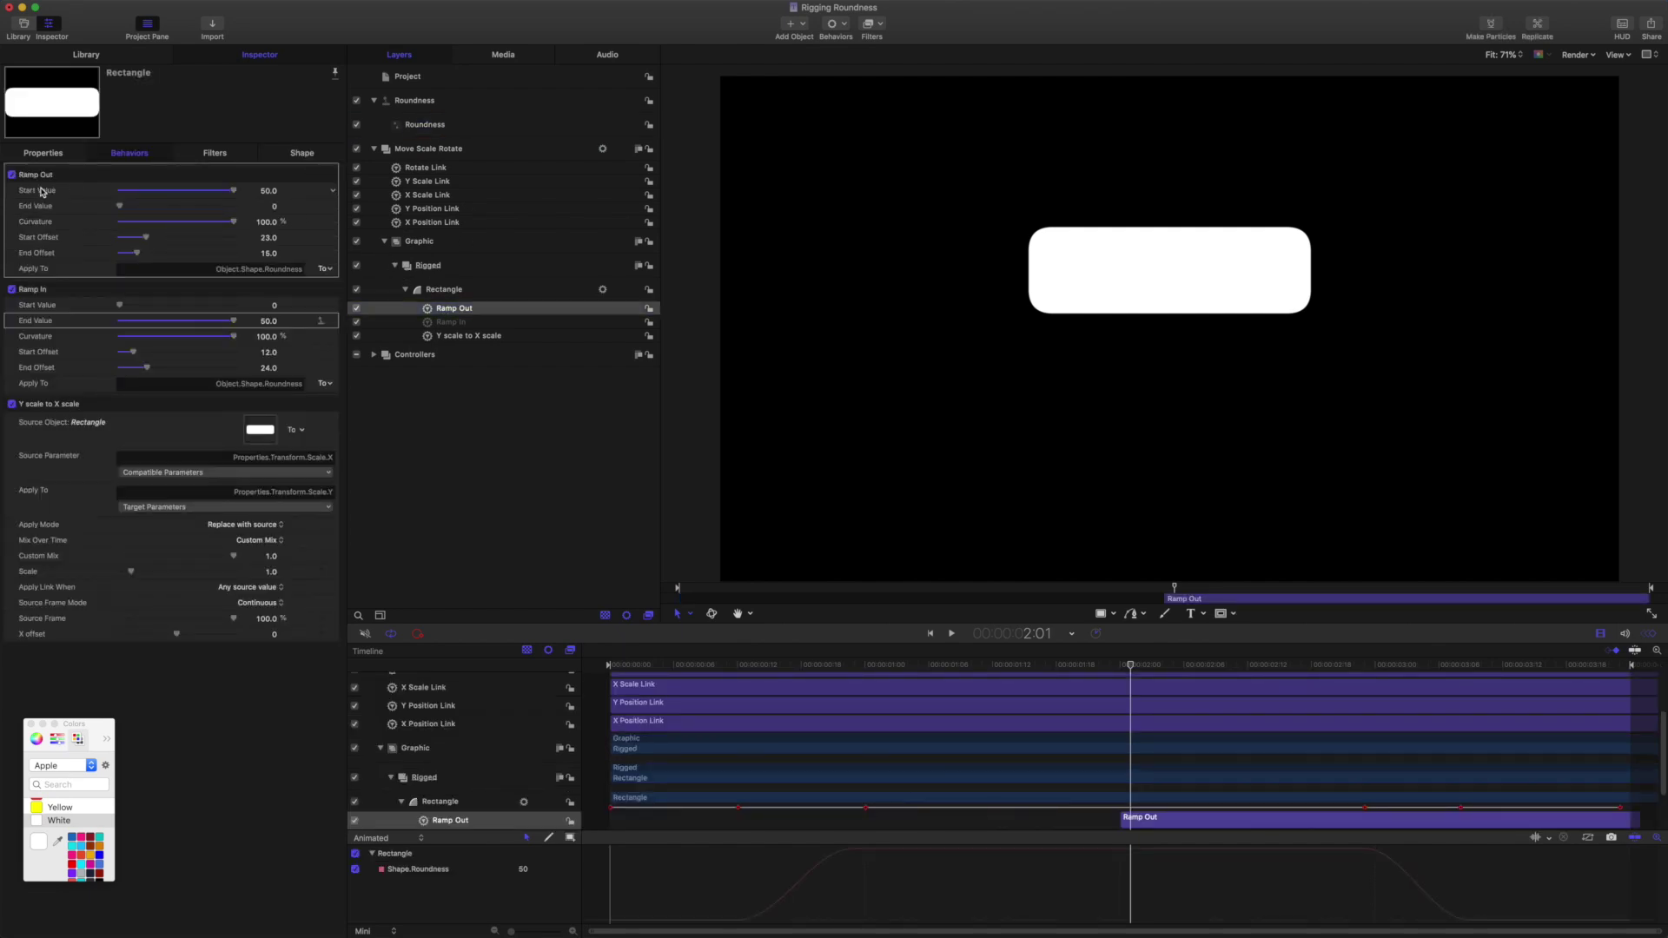
left_click(333, 193)
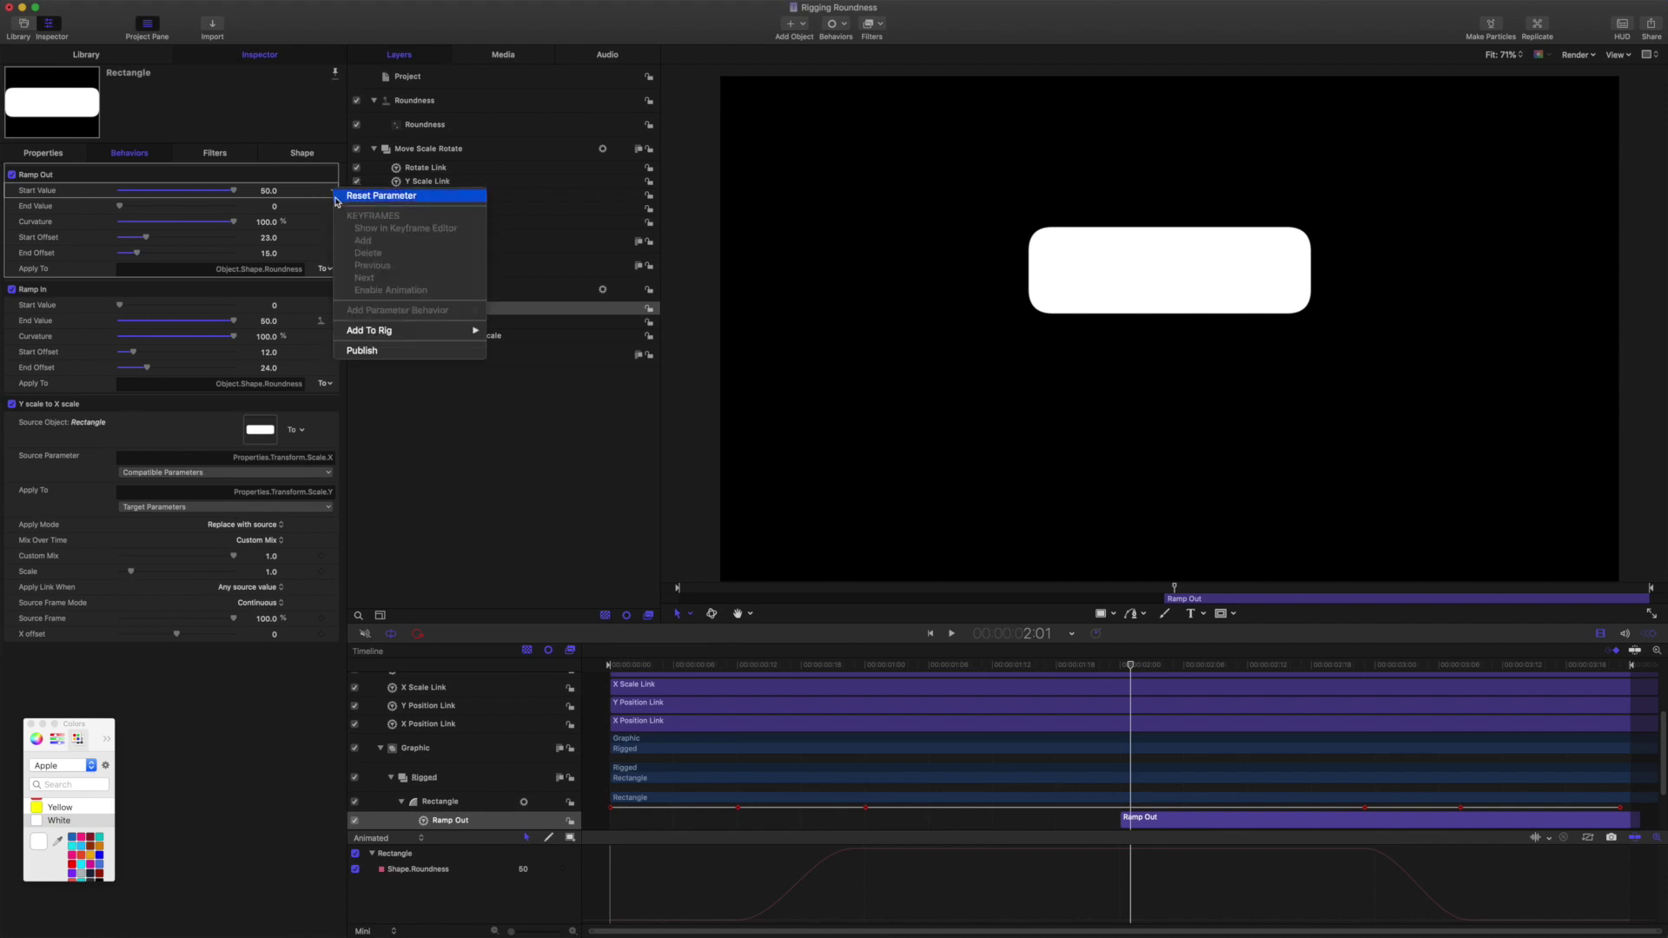
mouse_move(370, 329)
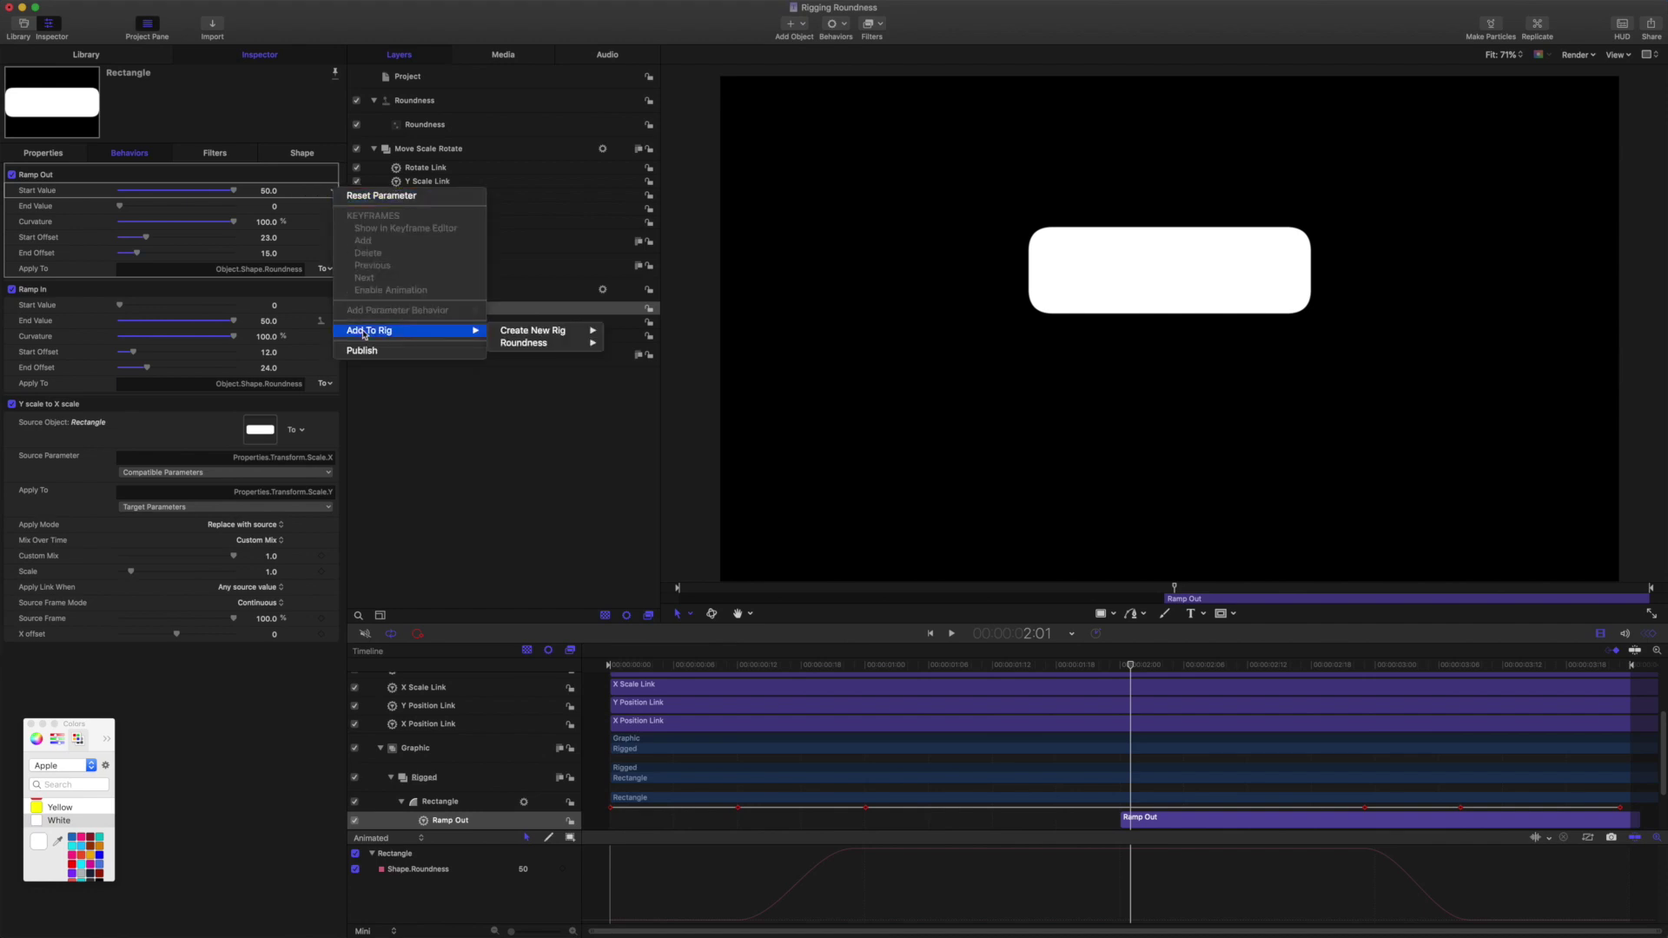
mouse_move(524, 342)
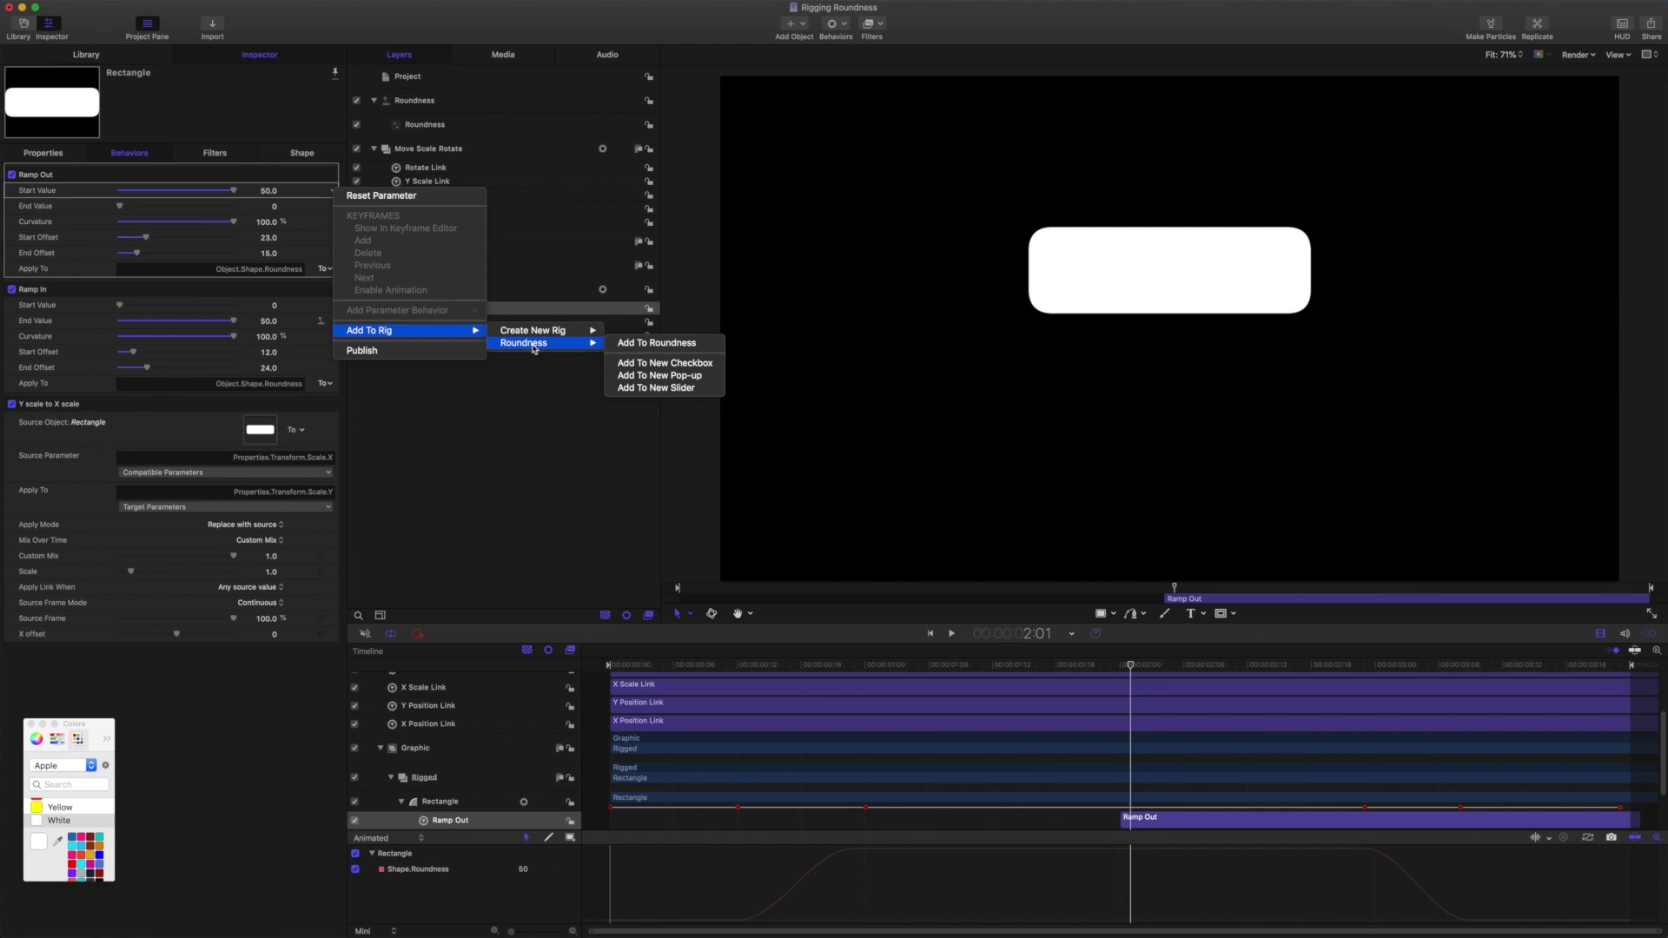
left_click(678, 344)
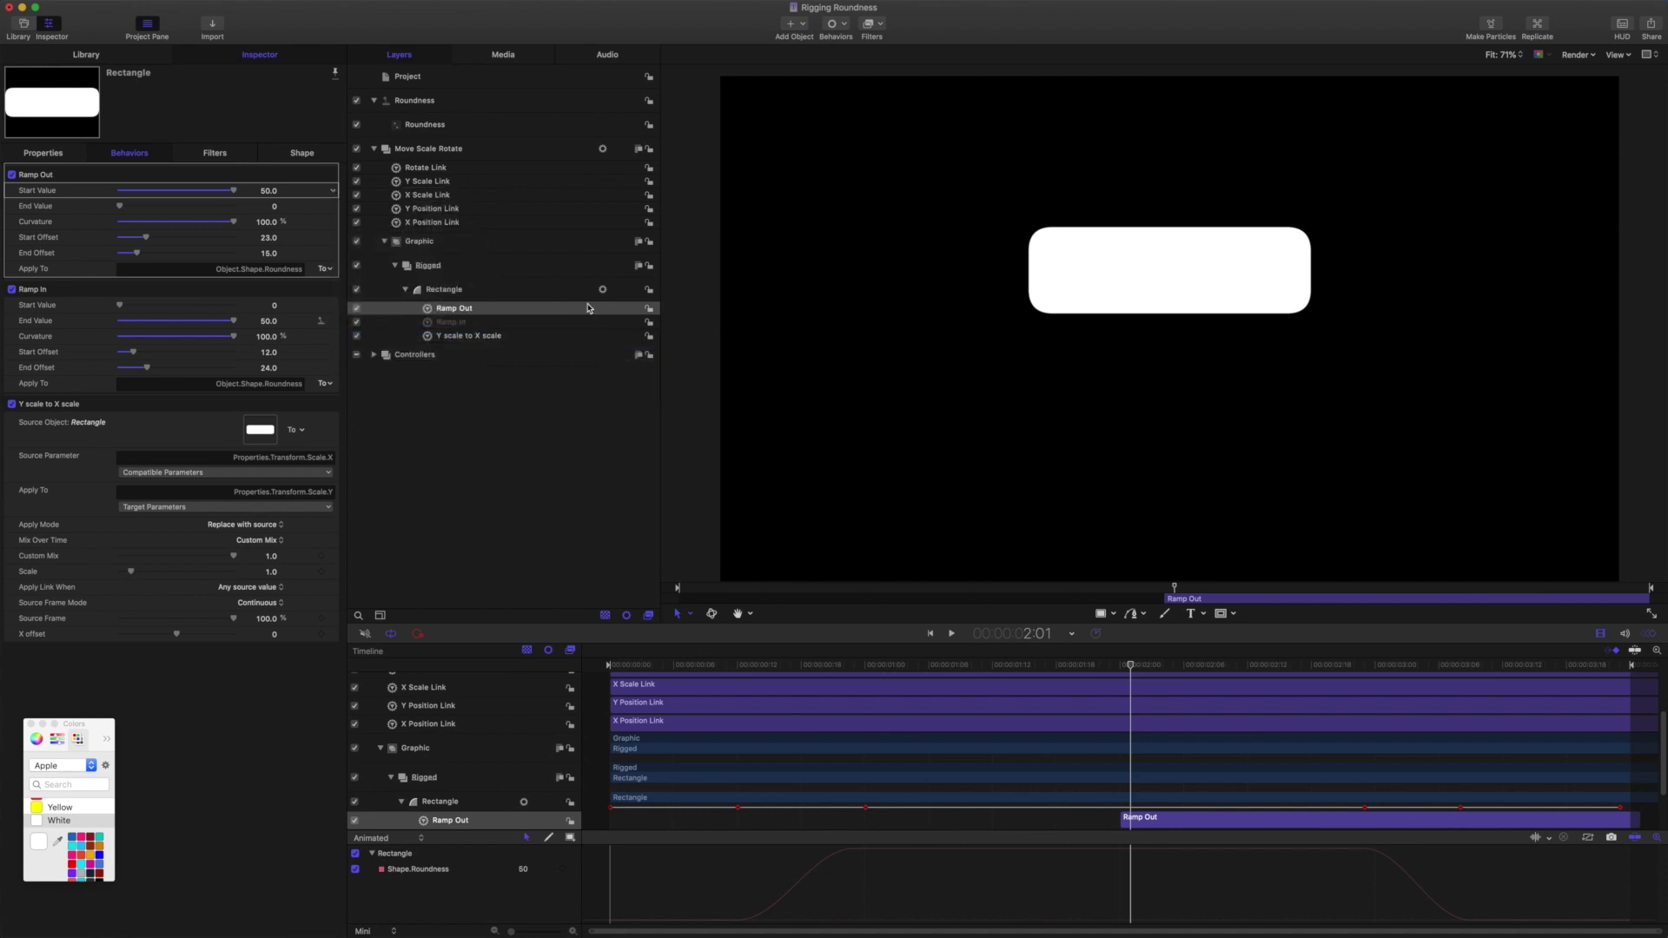
left_click(427, 125)
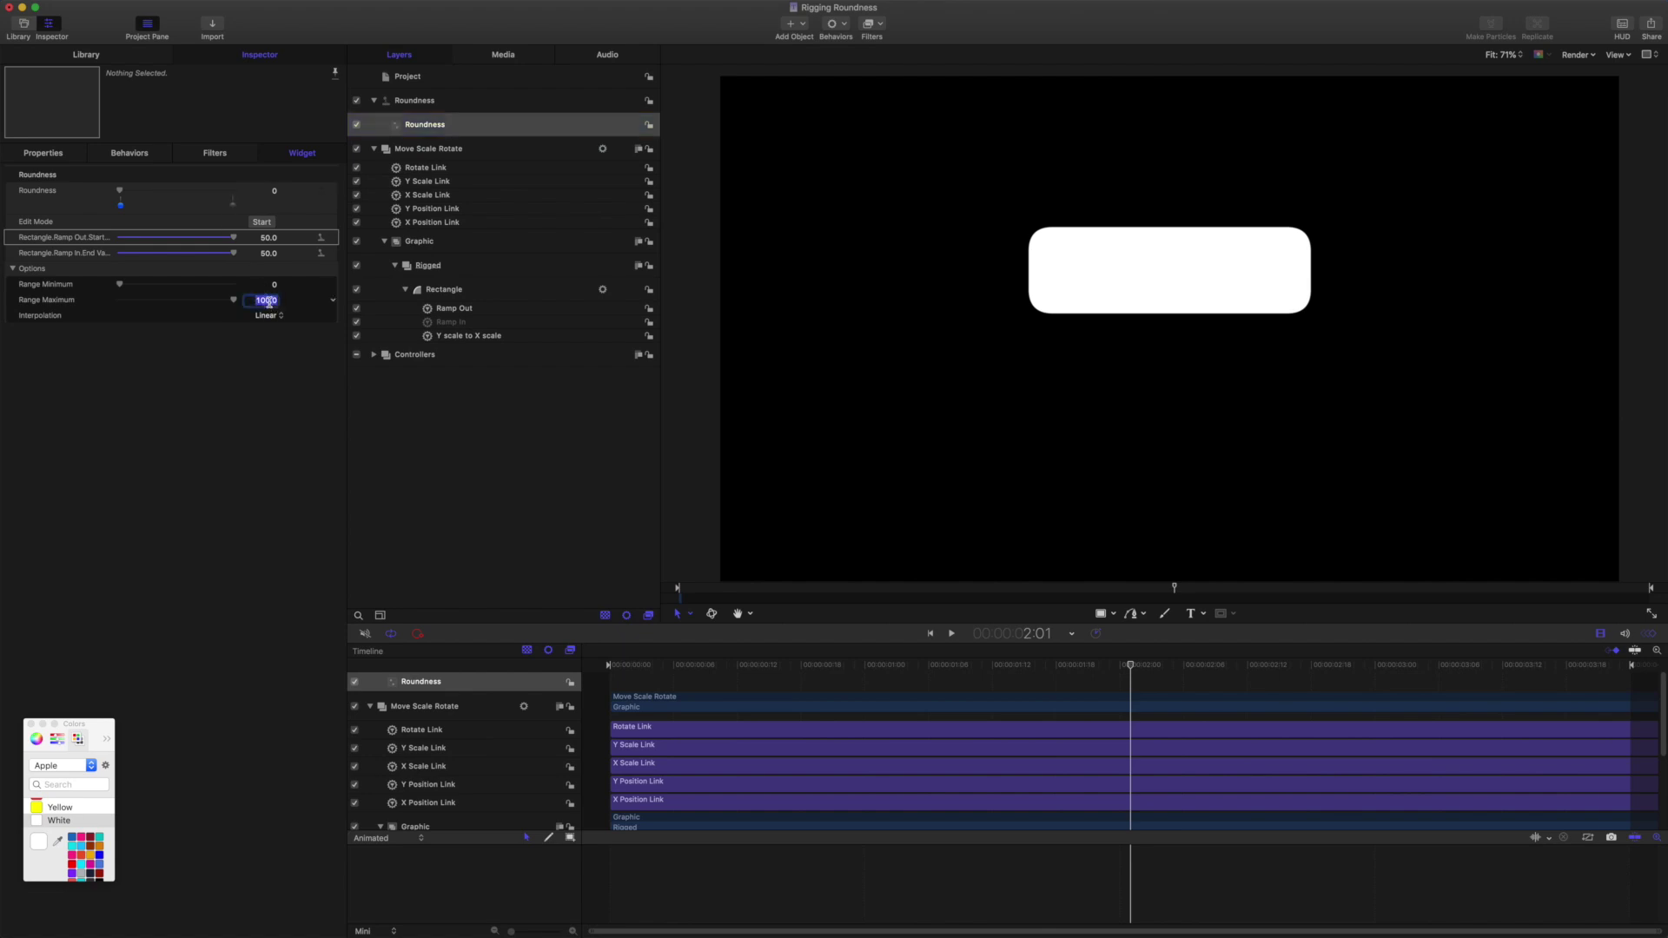
type("50")
Step: Set the slider's Range Maximum to 50 and the Ramp Out and Ramp In snapshot values to 0
key("Return")
left_click(271, 238)
type("0")
key("Return")
left_click(272, 252)
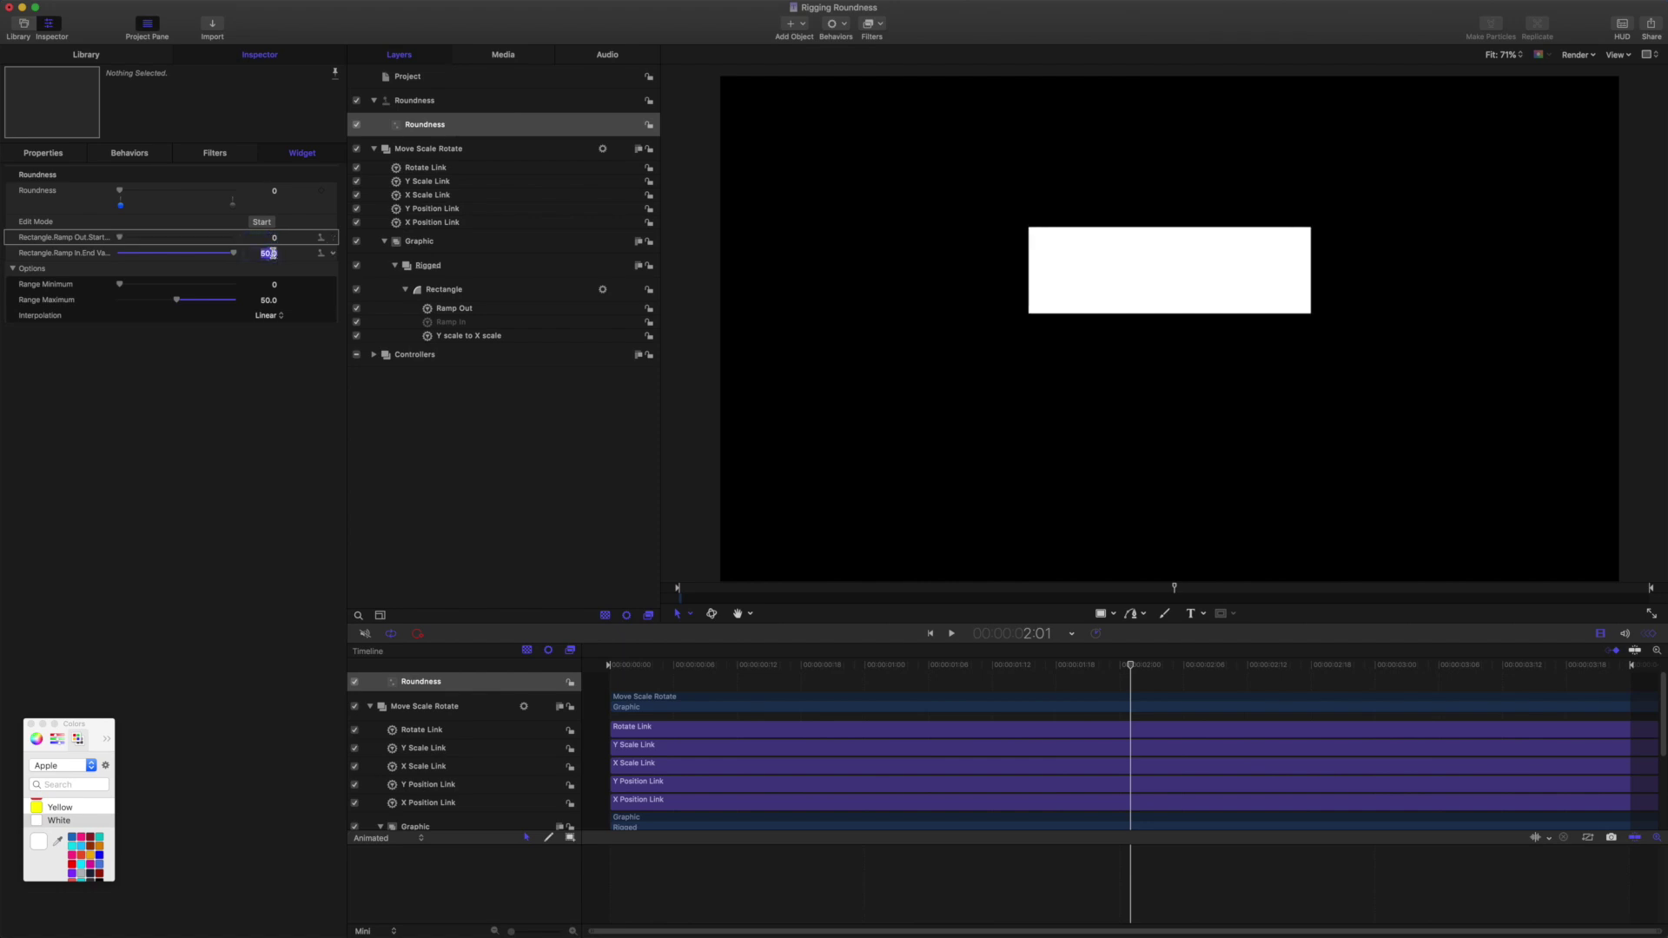
type("0")
key("Return")
Step: Test the Roundness slider on the corners, publish it, and show the Project's Published Parameters
mouse_move(121, 193)
left_mouse_down()
mouse_move(230, 193)
mouse_move(106, 187)
mouse_move(245, 198)
left_mouse_up()
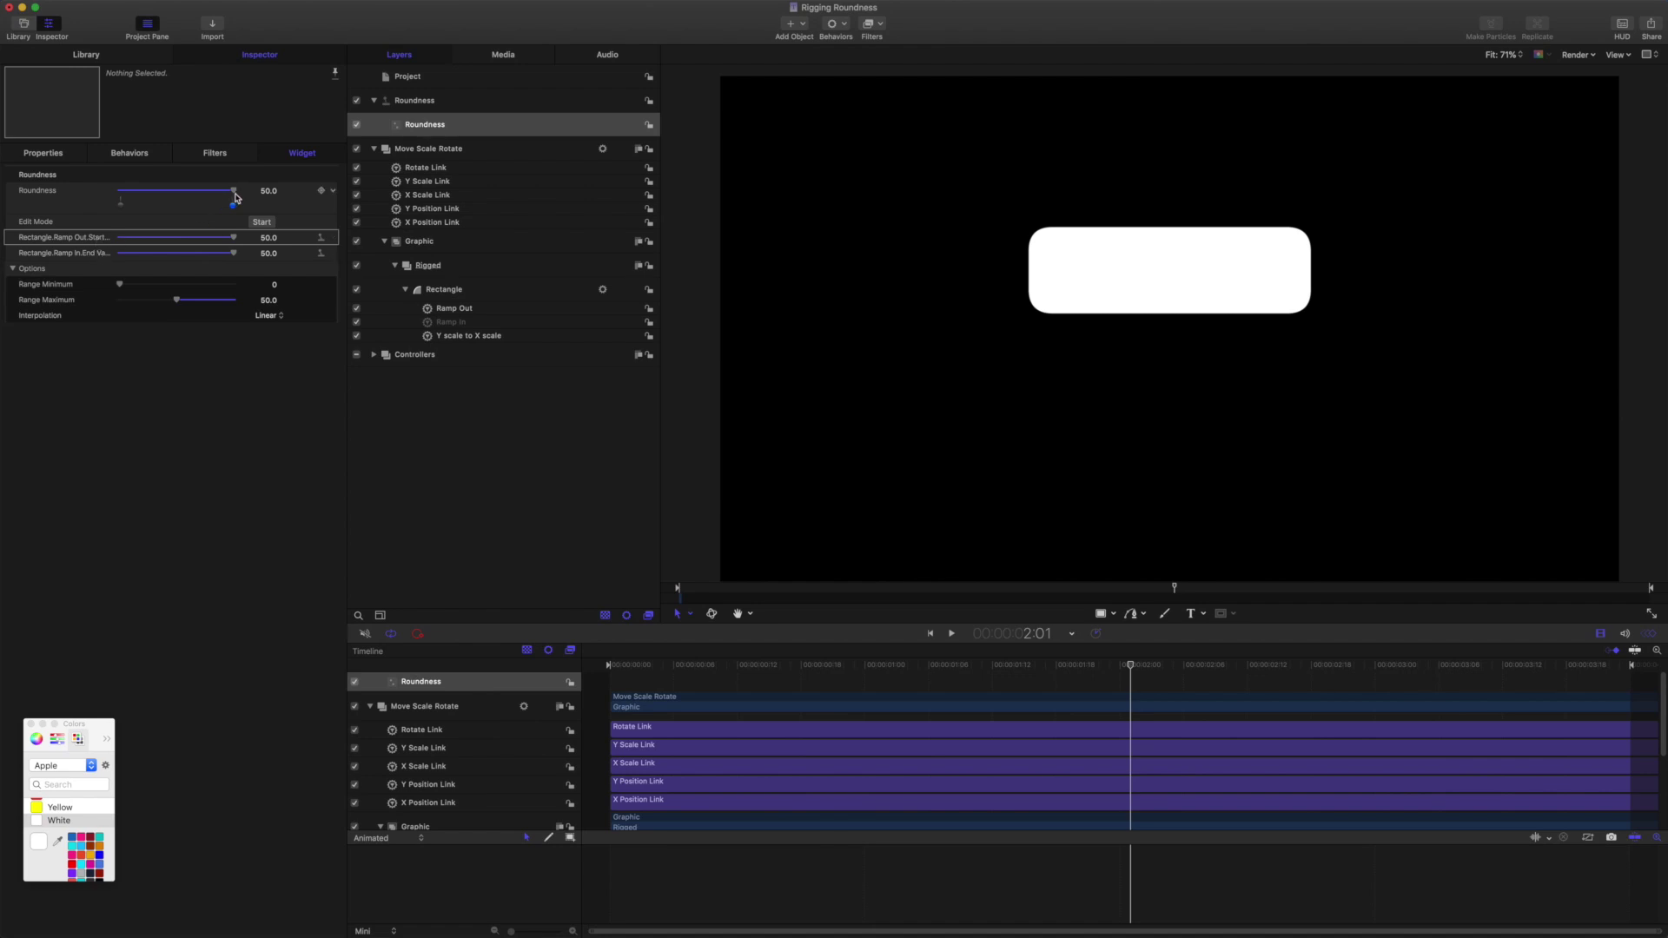
mouse_move(235, 193)
left_mouse_down()
mouse_move(100, 186)
mouse_move(243, 194)
left_mouse_up()
left_click(333, 192)
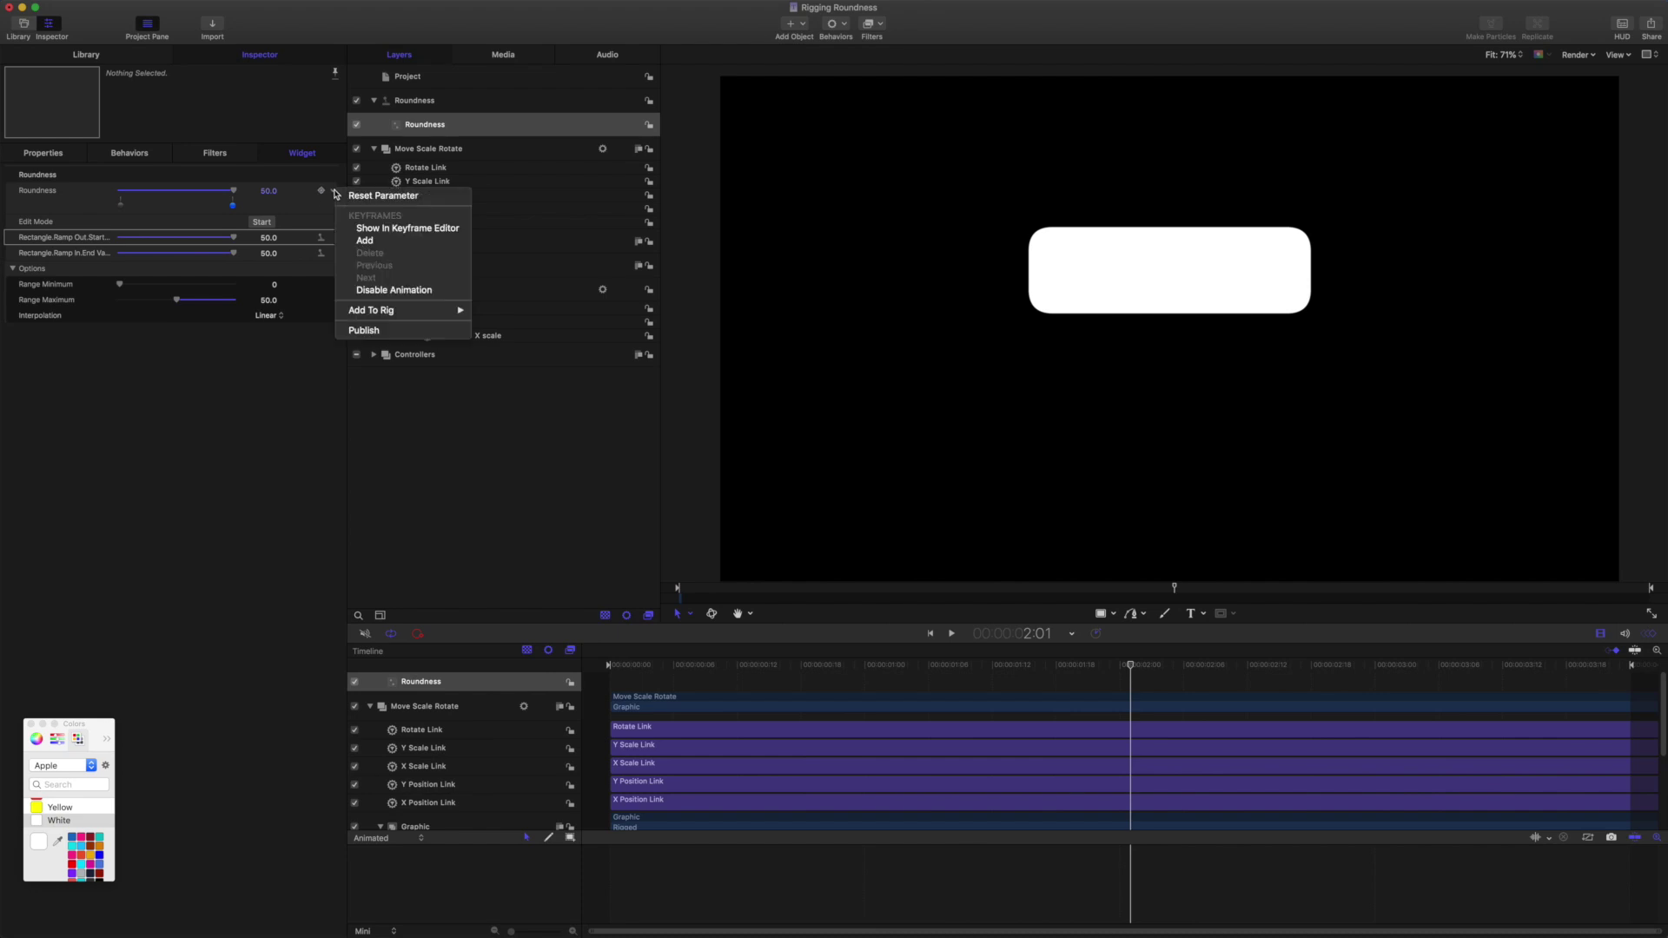
left_click(378, 326)
left_click(431, 79)
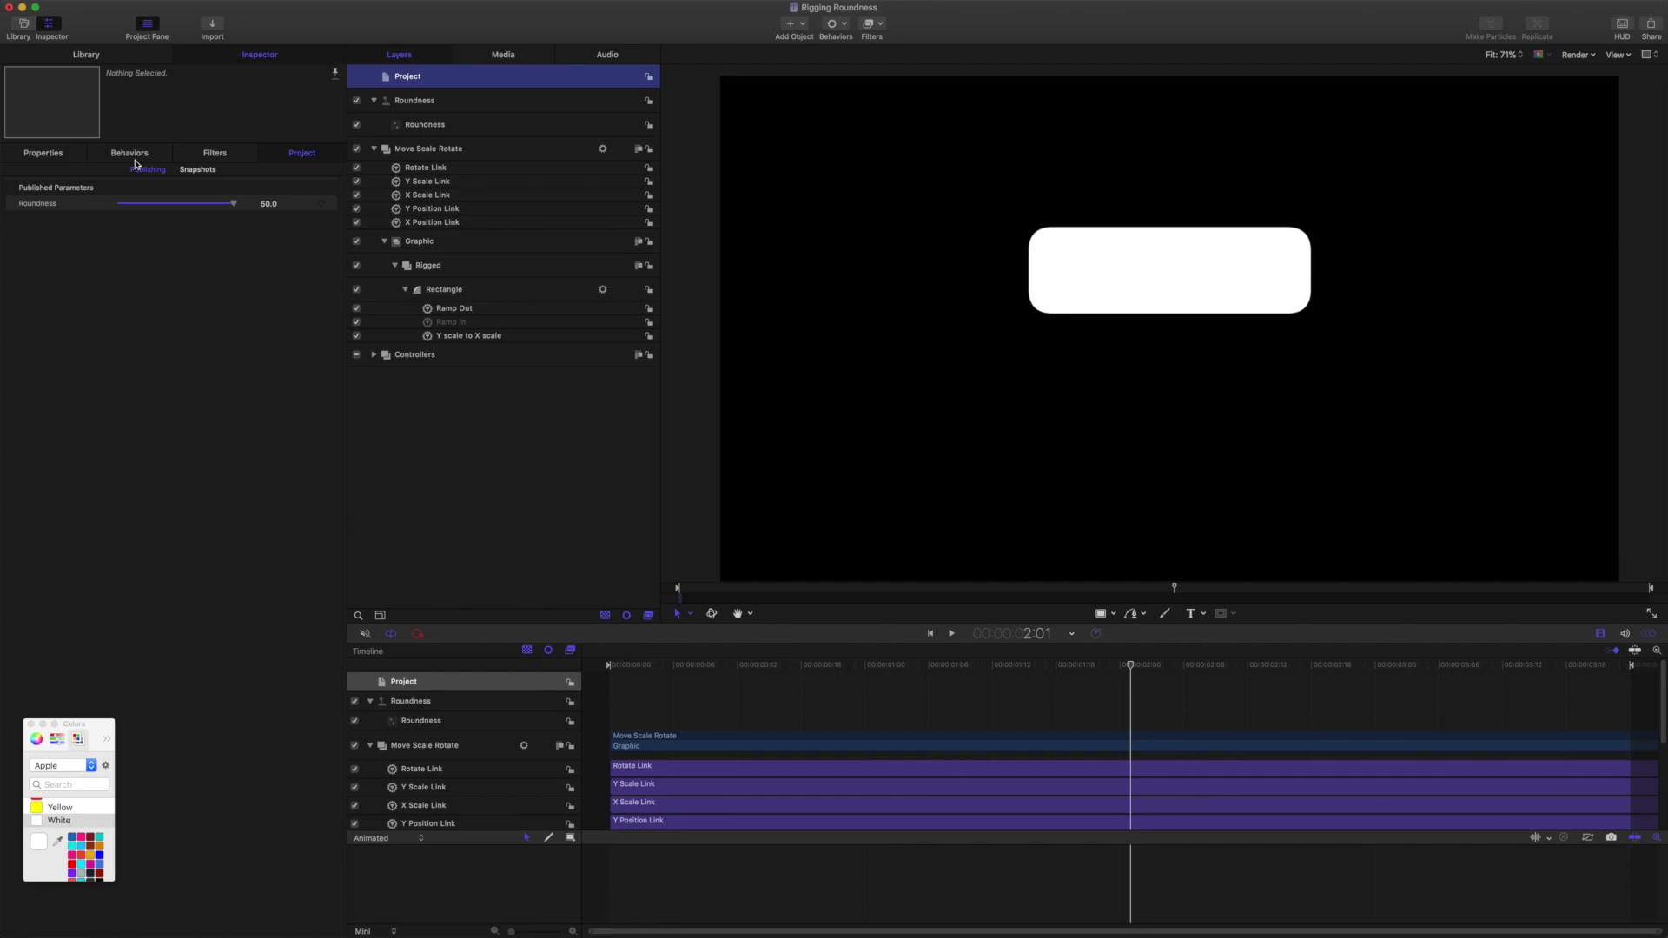
mouse_move(1433, 73)
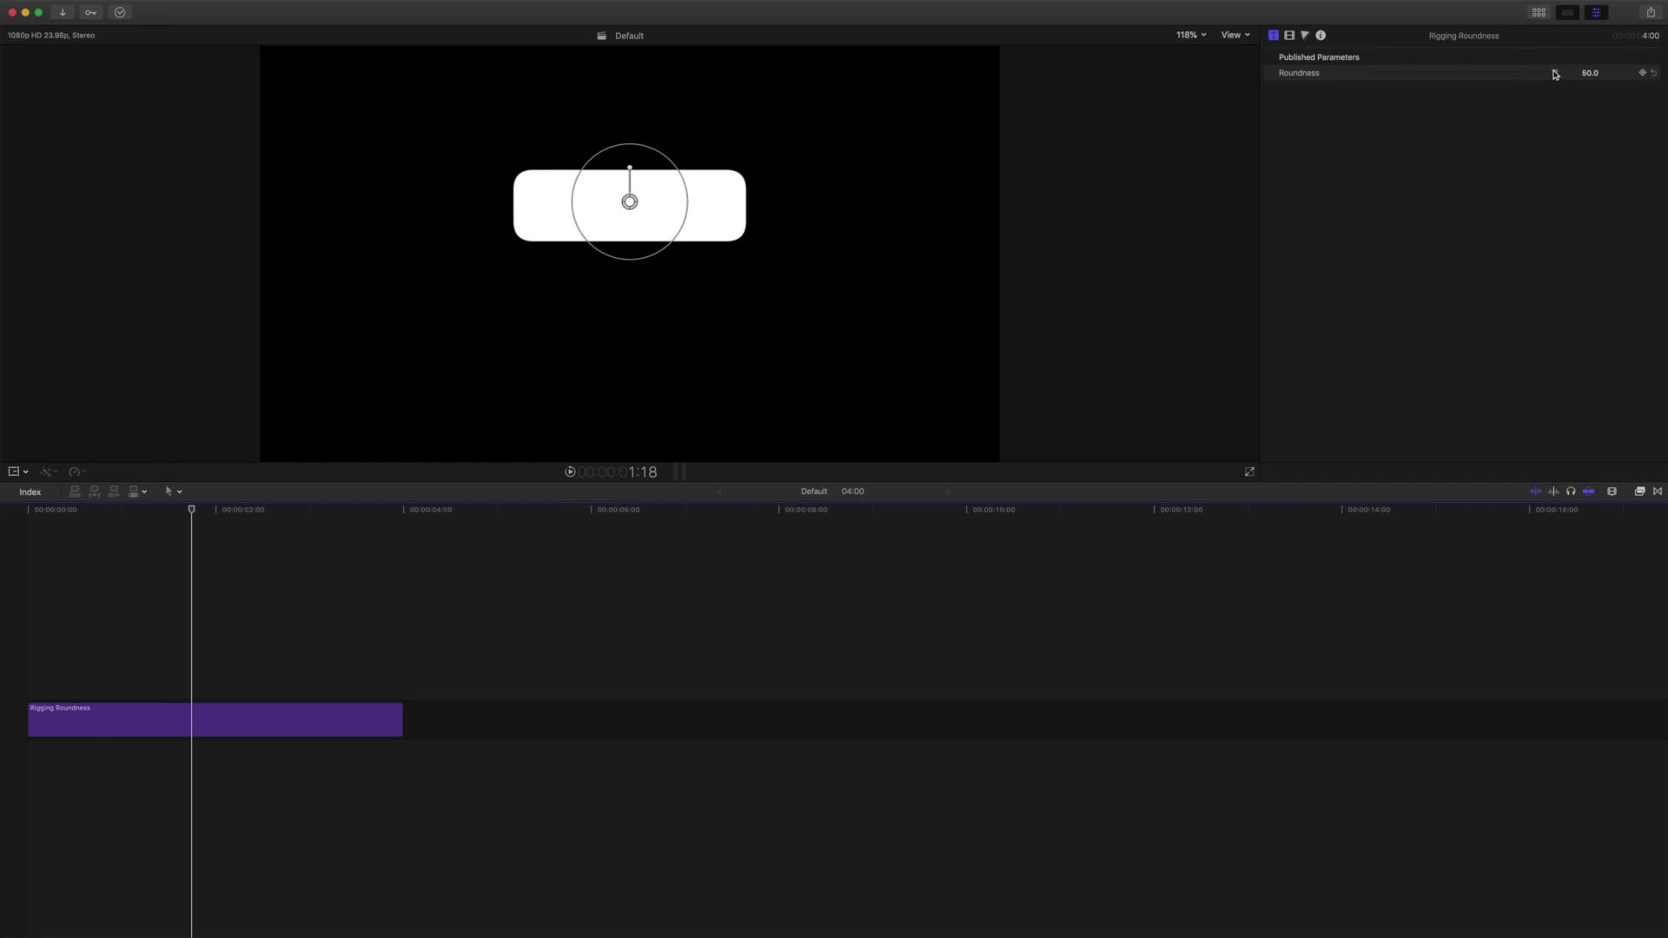
Step: Set the title's Roundness to 37.84 while playing the animation from near its start
left_click_drag(1553, 73, 1421, 72)
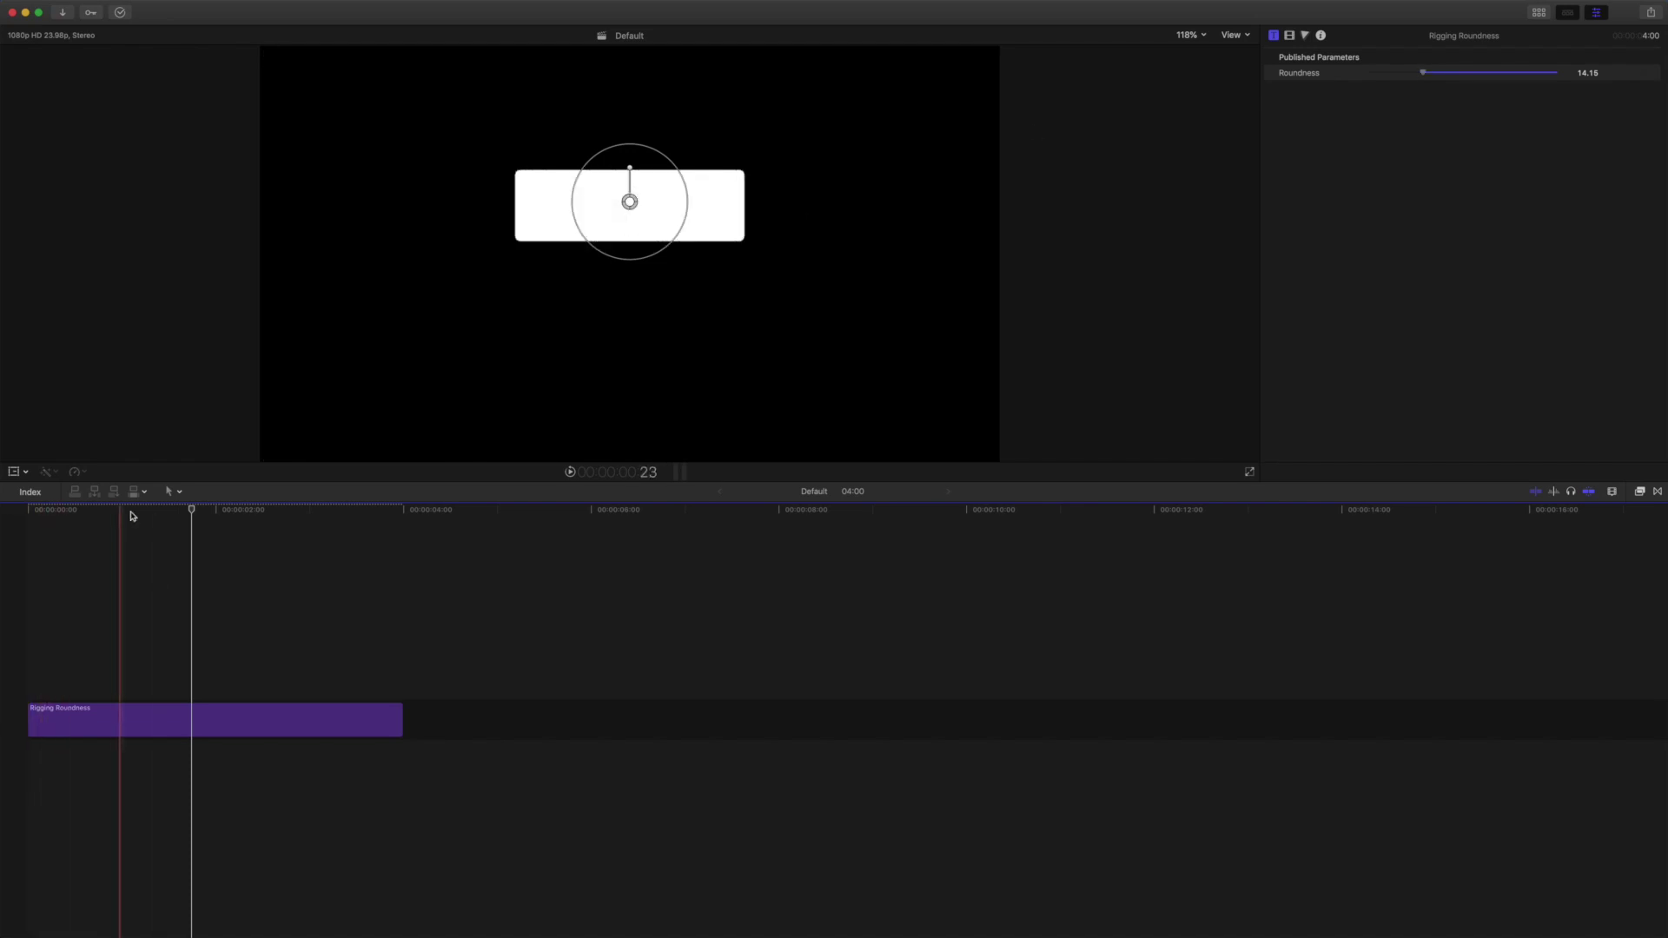
left_click(40, 507)
key("space")
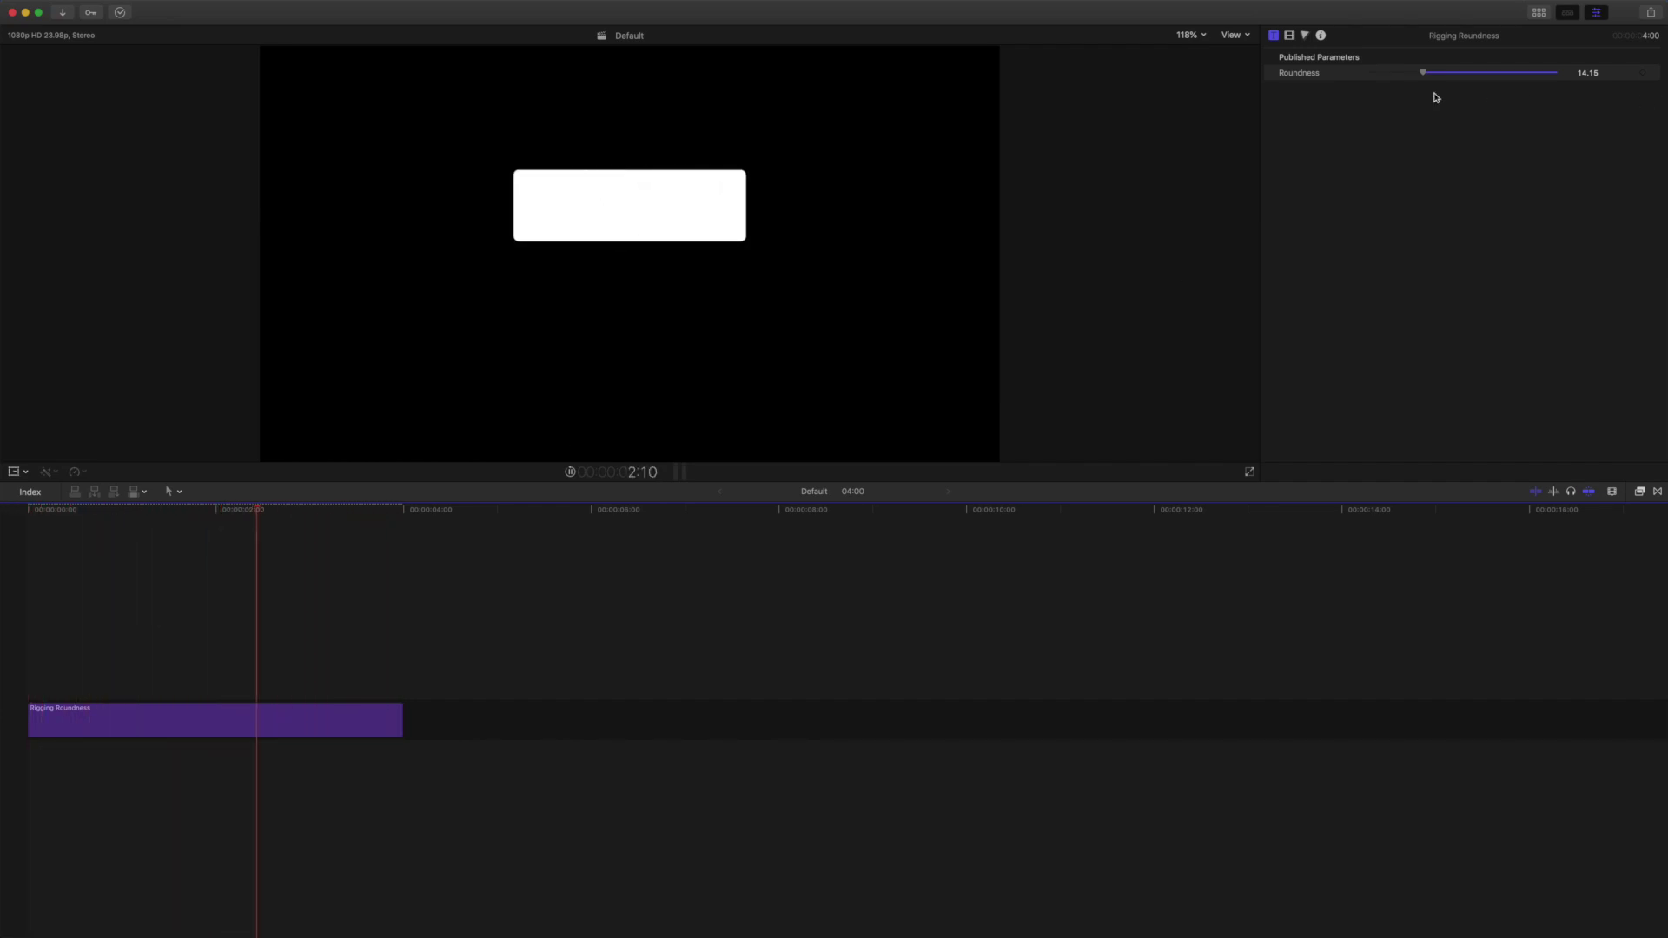
left_click_drag(1422, 72, 1509, 72)
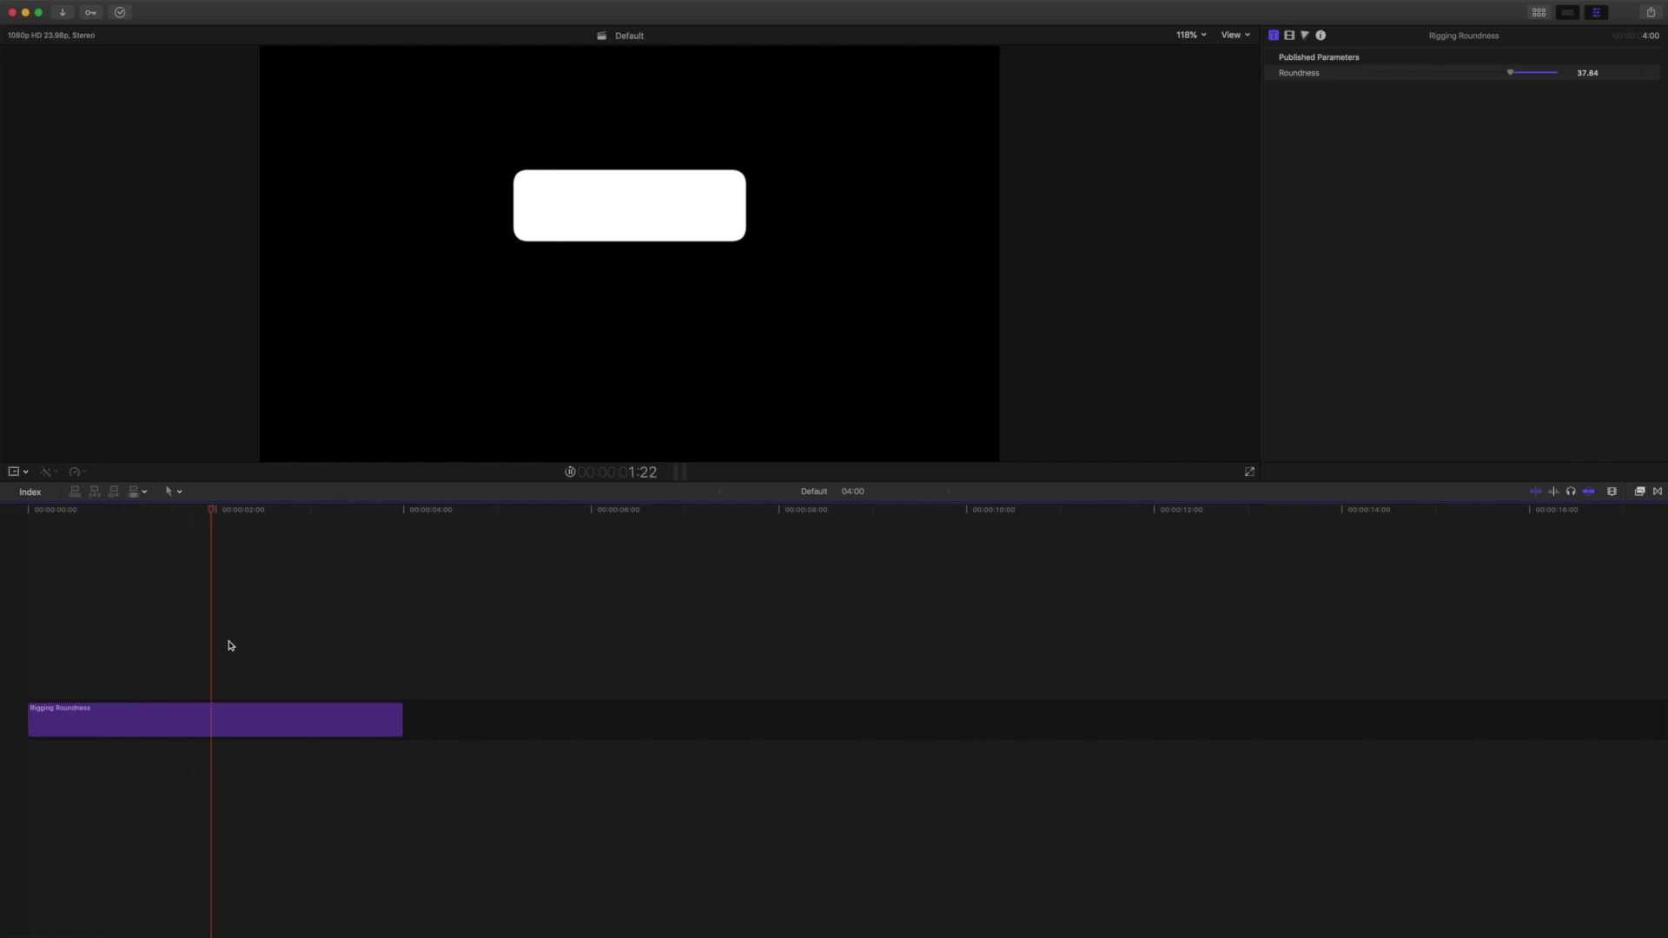
key("space")
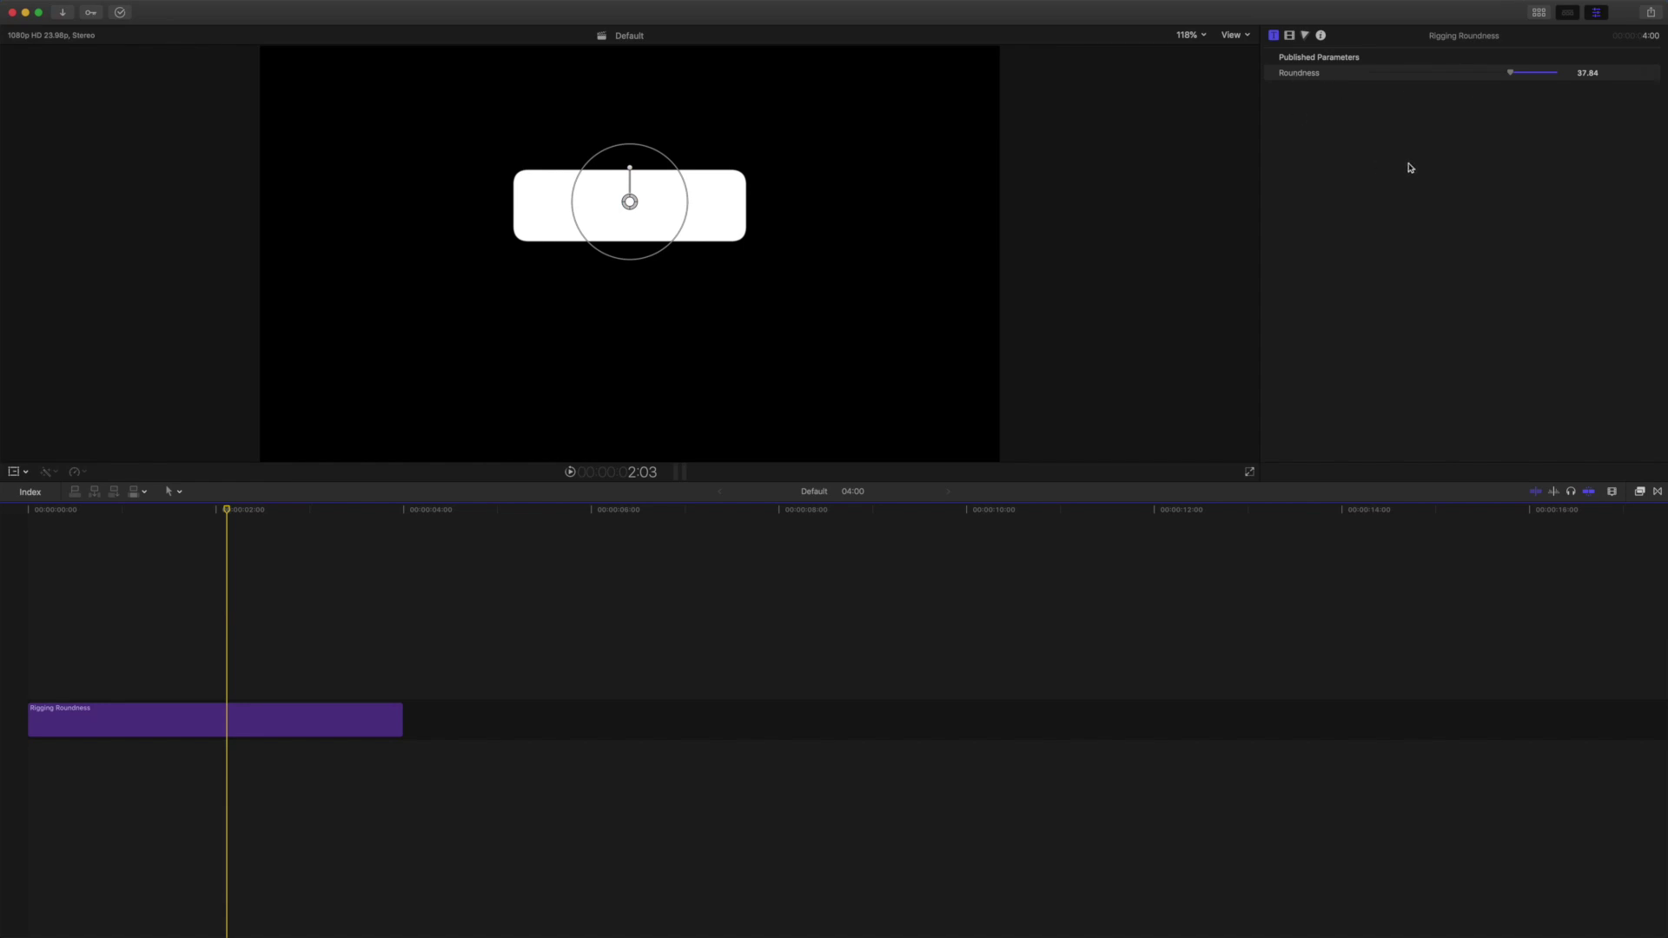
Step: Lower Roundness to 24.66 and replay the title from its beginning
mouse_move(1510, 73)
left_mouse_down()
mouse_move(1438, 75)
mouse_move(1461, 73)
left_mouse_up()
left_click_drag(229, 508, 149, 508)
key("Home")
key("space")
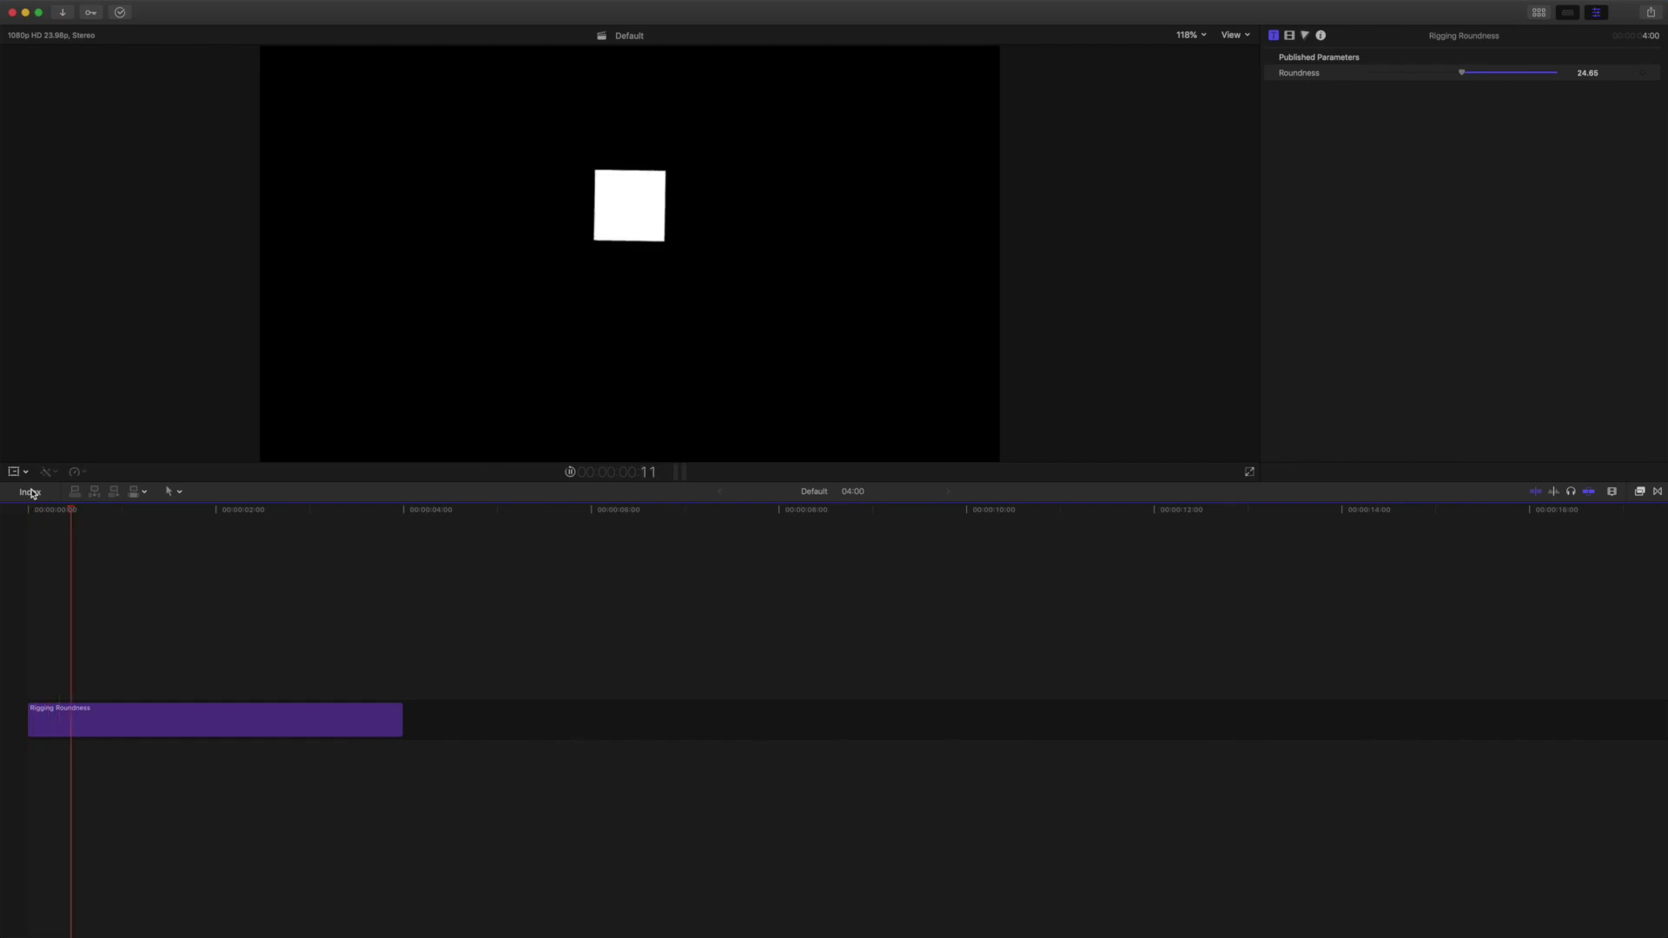
key("space")
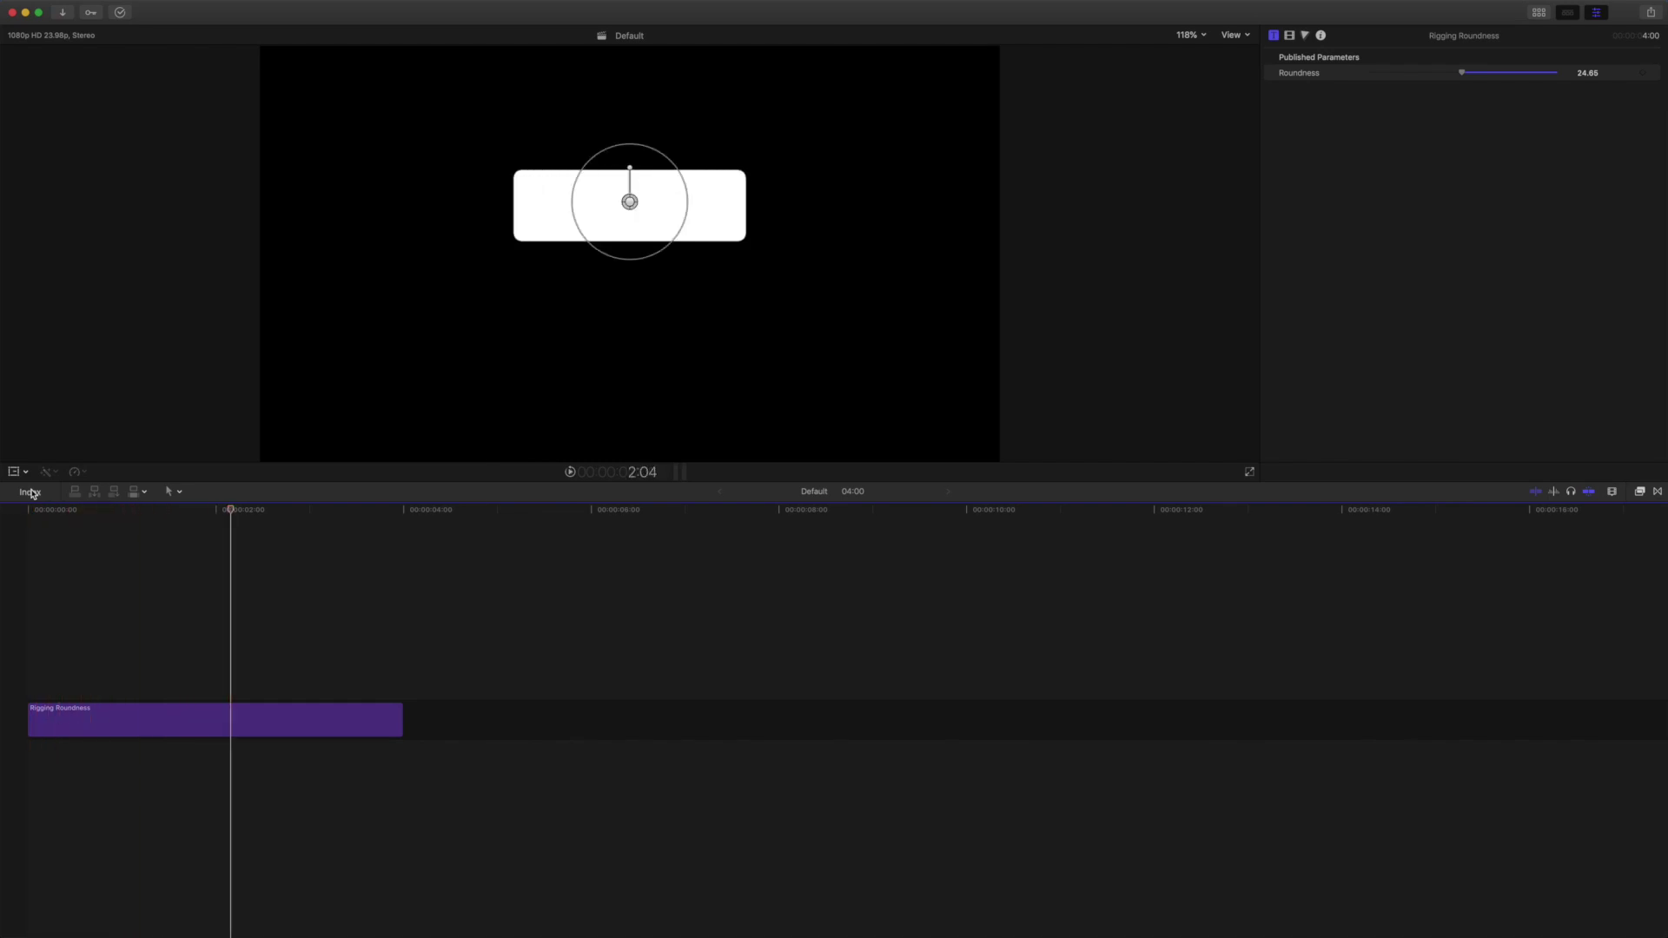